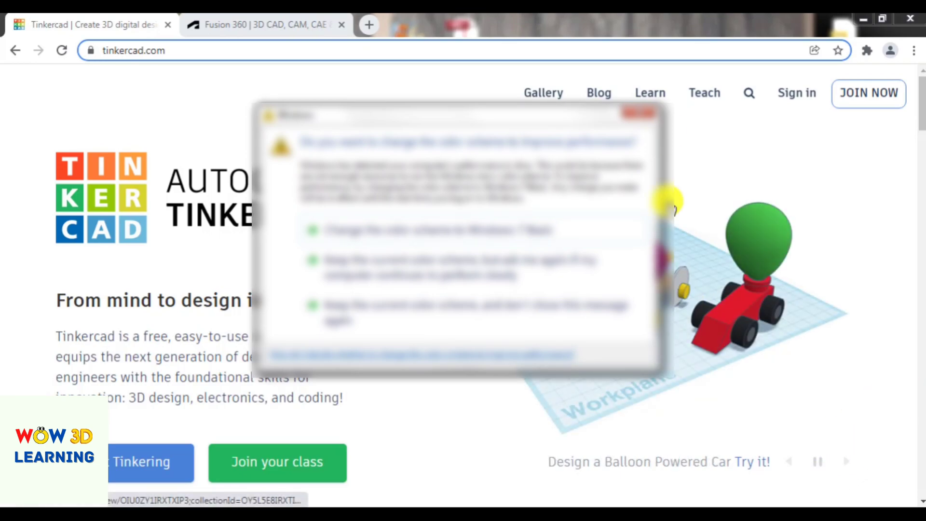
- Close the color scheme prompt, look over the Fusion 360 overview page and return to the Tinkercad home page
{"action": "left_click", "coordinate": [637, 115]}
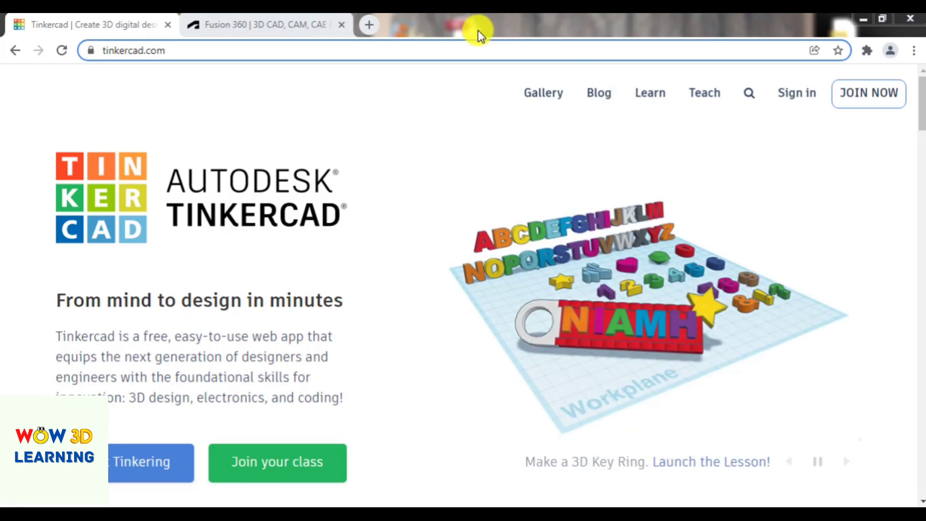
{"action": "left_click", "coordinate": [285, 17]}
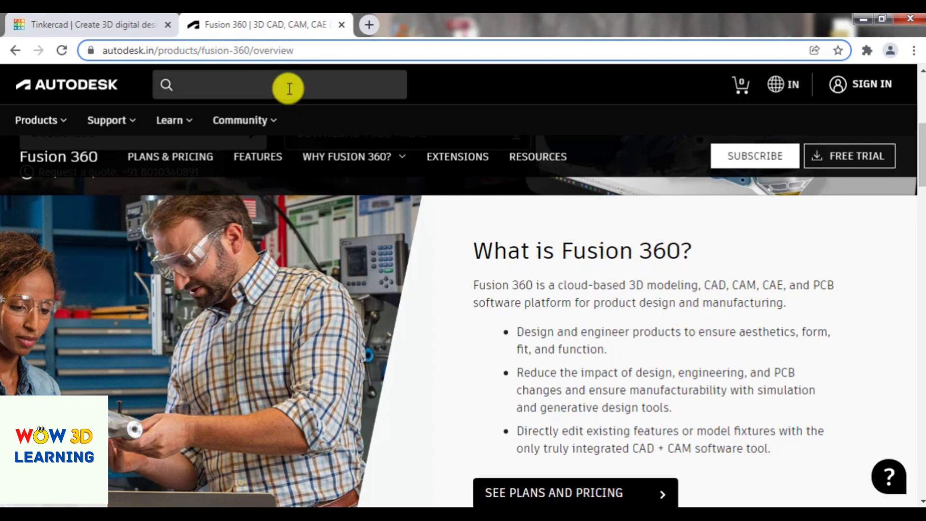
{"action": "left_click", "coordinate": [111, 21]}
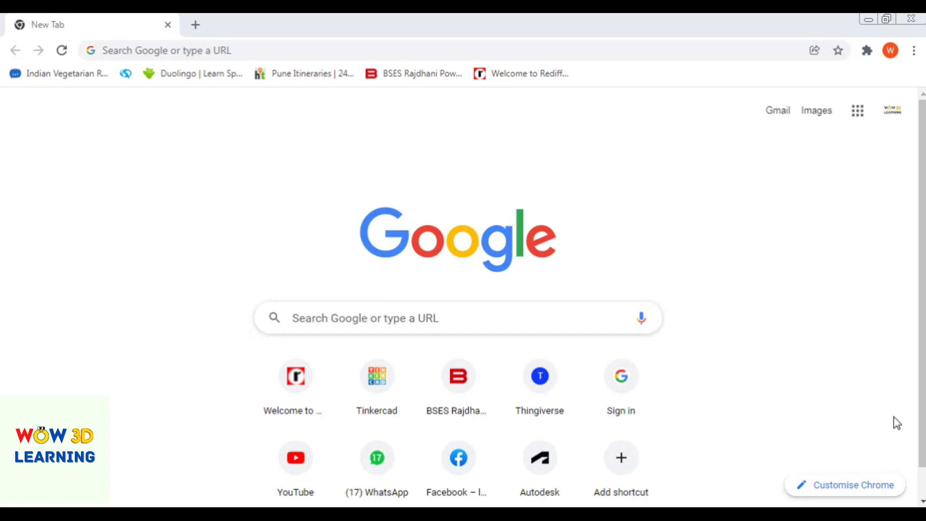
- Open the website TINKERCAD.COM in the browser
{"action": "left_click", "coordinate": [207, 50]}
{"action": "type", "text": "TINKERCAD.CO"}
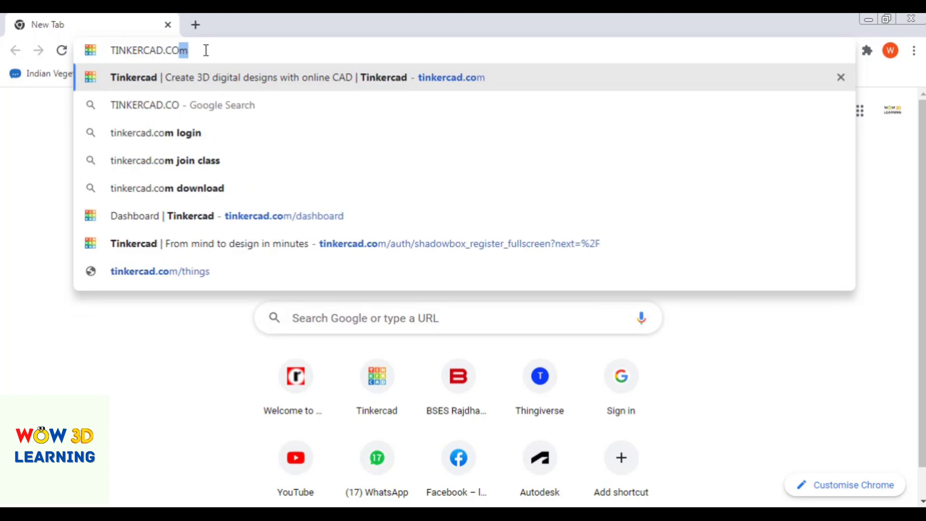
{"action": "type", "text": "M"}
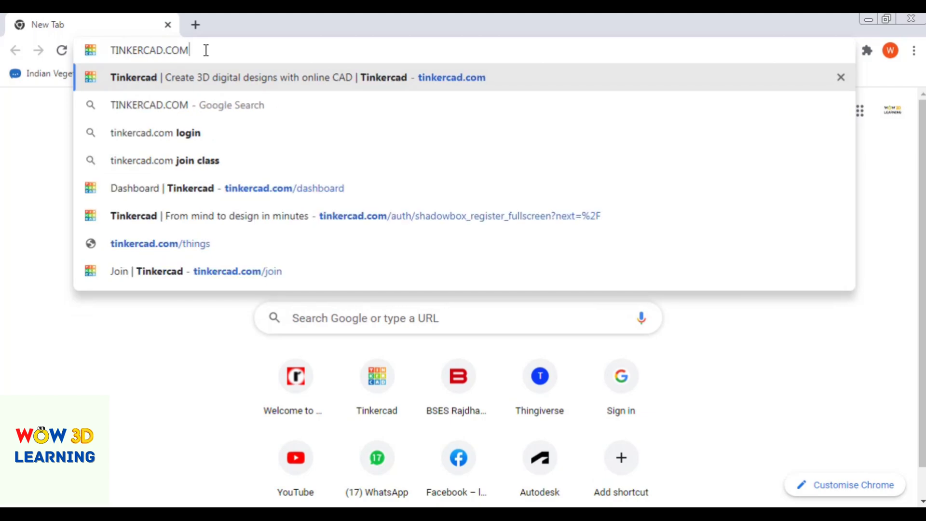
{"action": "key", "text": "Return"}
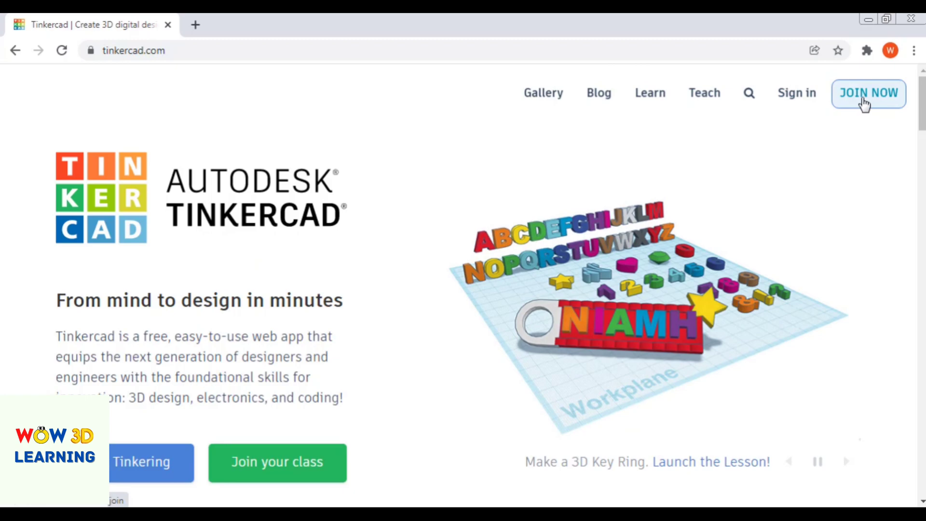
- Begin joining Tinkercad with a personal account, choosing to sign up with email
{"action": "left_click", "coordinate": [864, 104]}
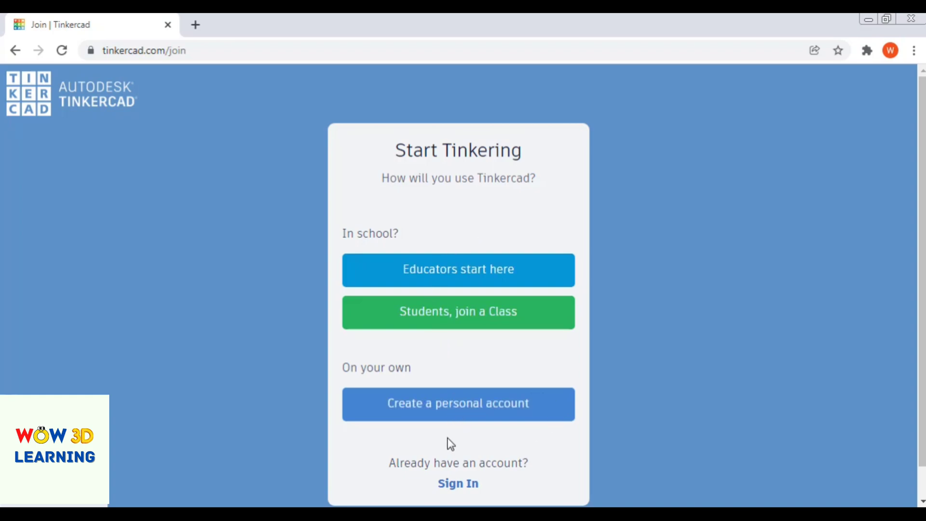
{"action": "left_click", "coordinate": [455, 415]}
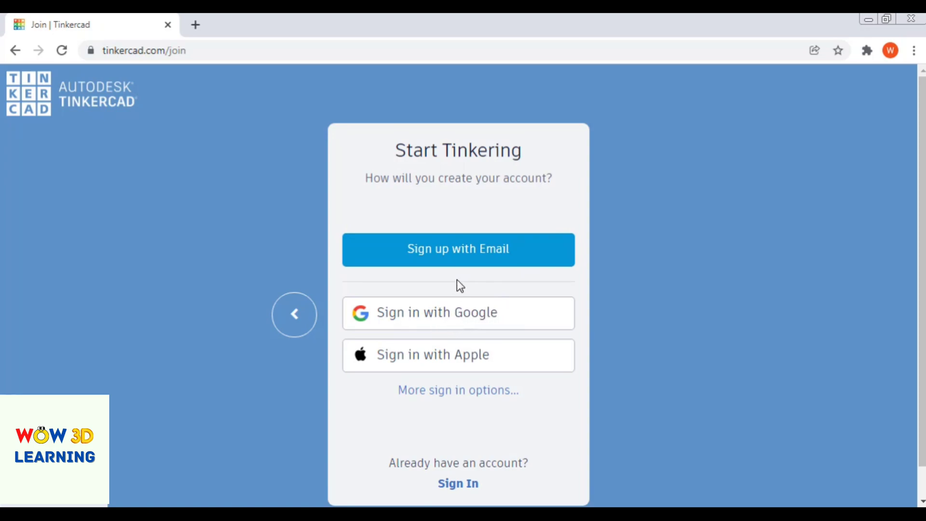
{"action": "left_click", "coordinate": [477, 262]}
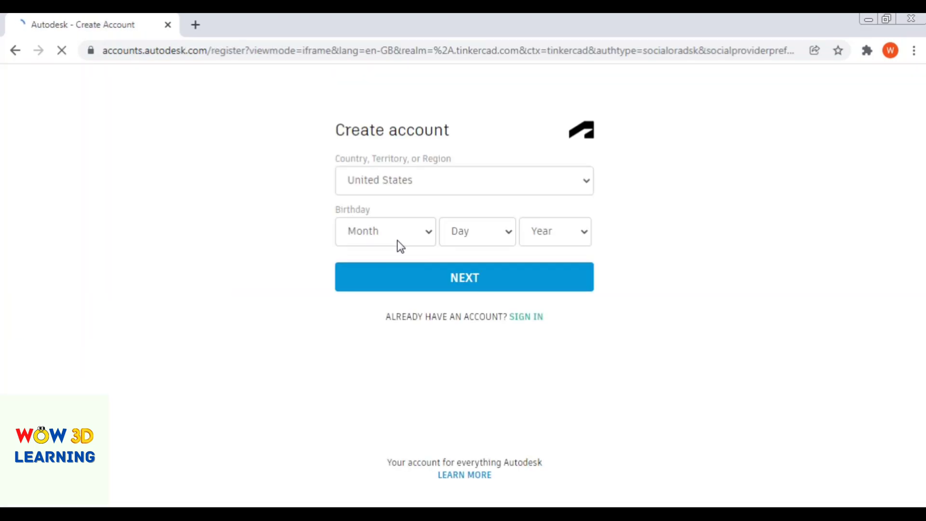
- Set the country of the new account to India
{"action": "left_click", "coordinate": [379, 185]}
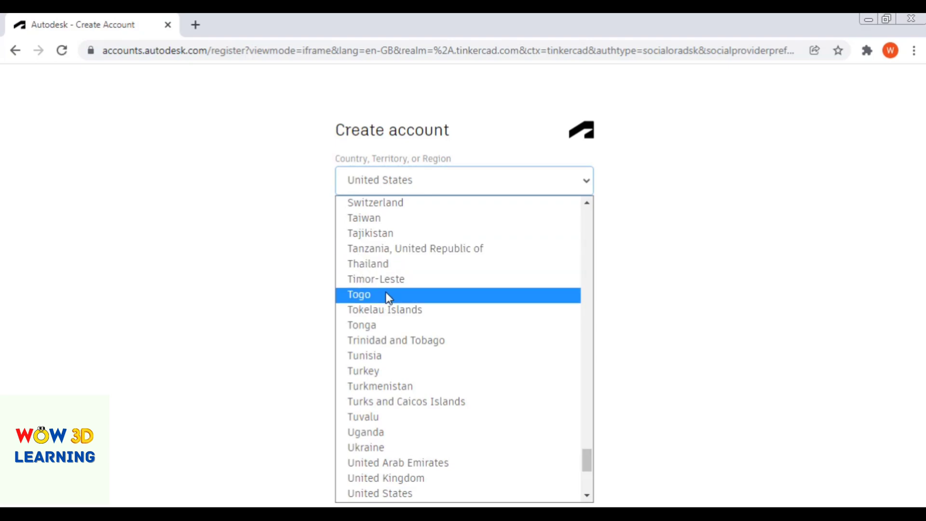
{"action": "key", "text": "i"}
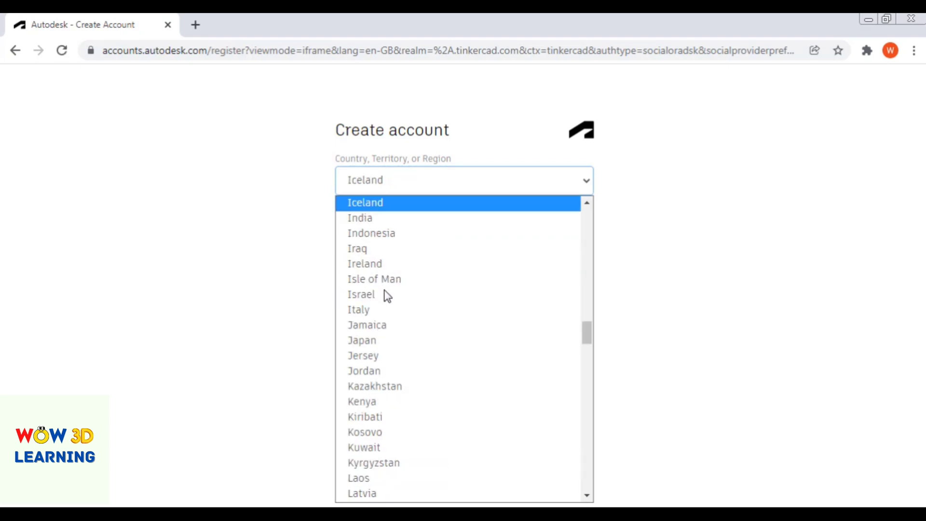
{"action": "left_click", "coordinate": [399, 218]}
- Fill in the account holder's birthday by choosing the month, day and year
{"action": "left_click", "coordinate": [410, 236]}
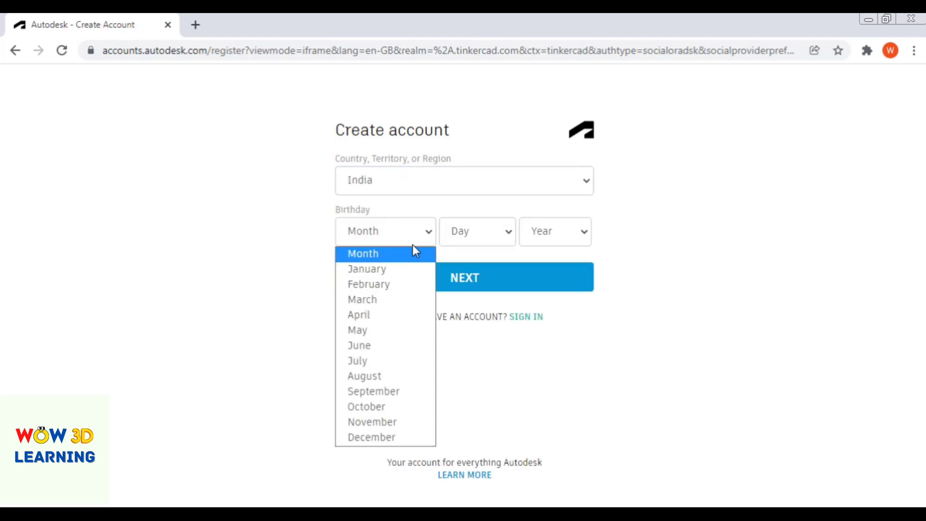
{"action": "left_click", "coordinate": [402, 332]}
{"action": "left_click", "coordinate": [478, 239]}
{"action": "left_click", "coordinate": [486, 340]}
{"action": "left_click", "coordinate": [557, 236]}
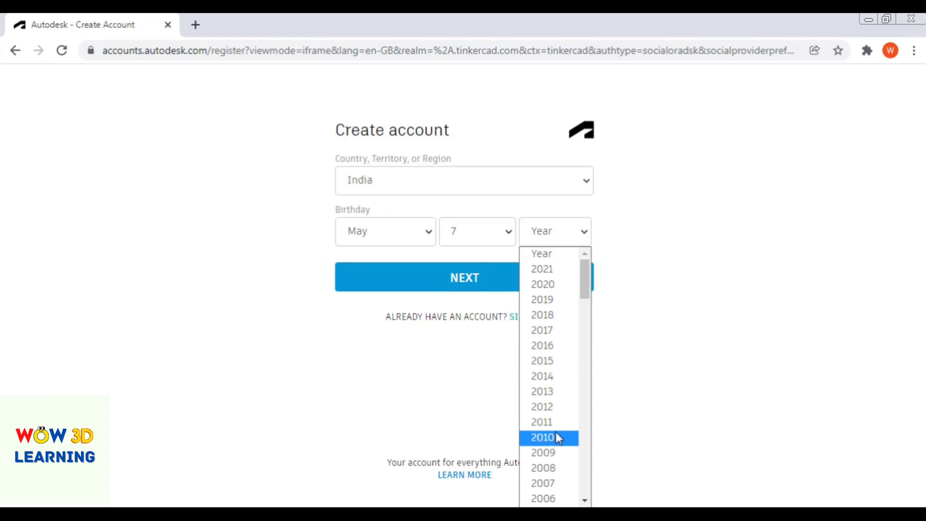
{"action": "scroll", "coordinate": [557, 434], "scroll_direction": "down", "scroll_amount": 6}
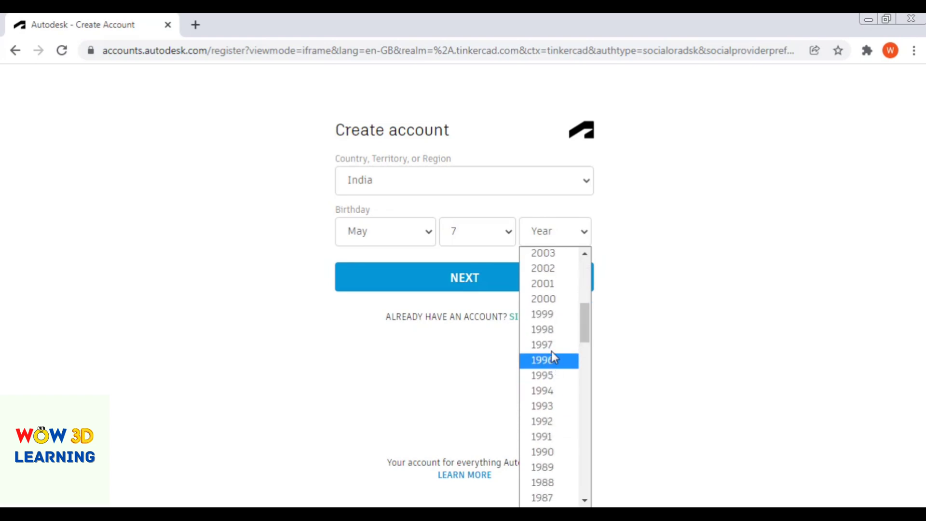
{"action": "left_click", "coordinate": [553, 452]}
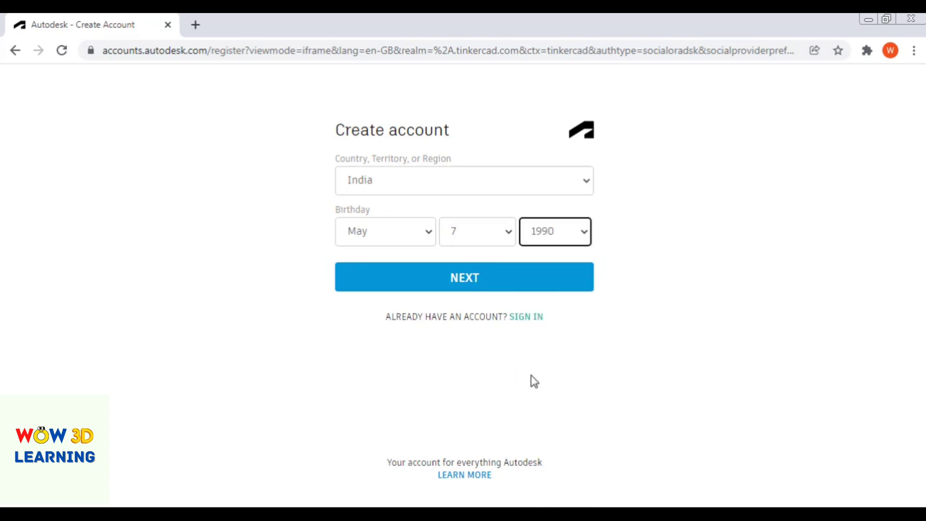
- Continue to the email and password form and agree to the Autodesk Terms of Use and Privacy Statement
{"action": "left_click", "coordinate": [482, 284]}
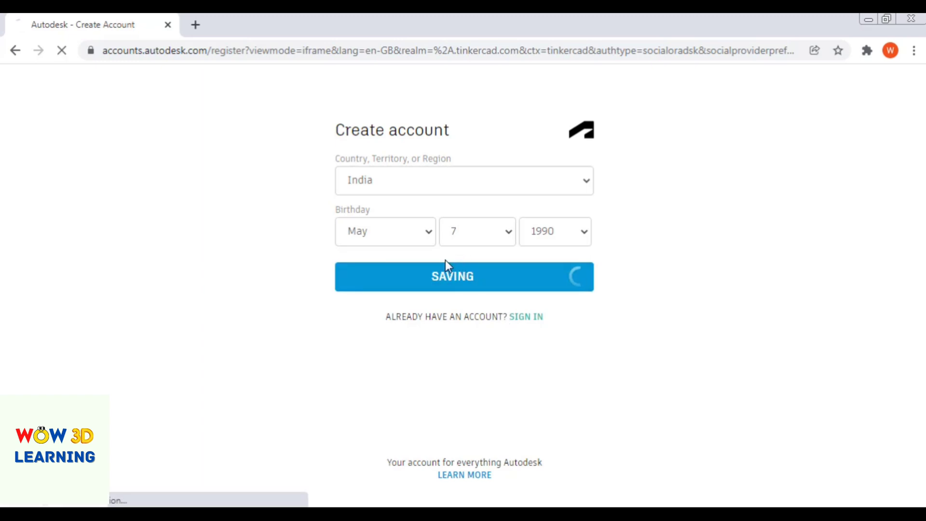
{"action": "left_click", "coordinate": [381, 180]}
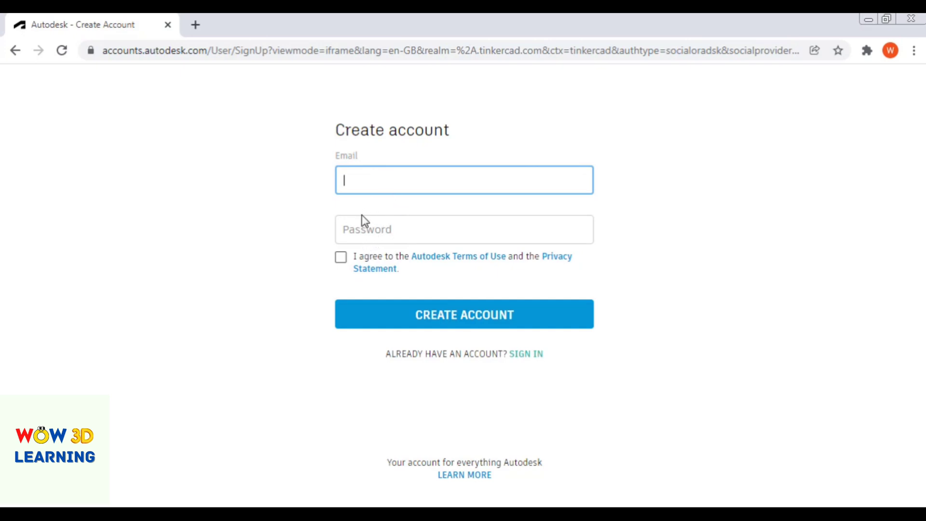
{"action": "left_click", "coordinate": [341, 258]}
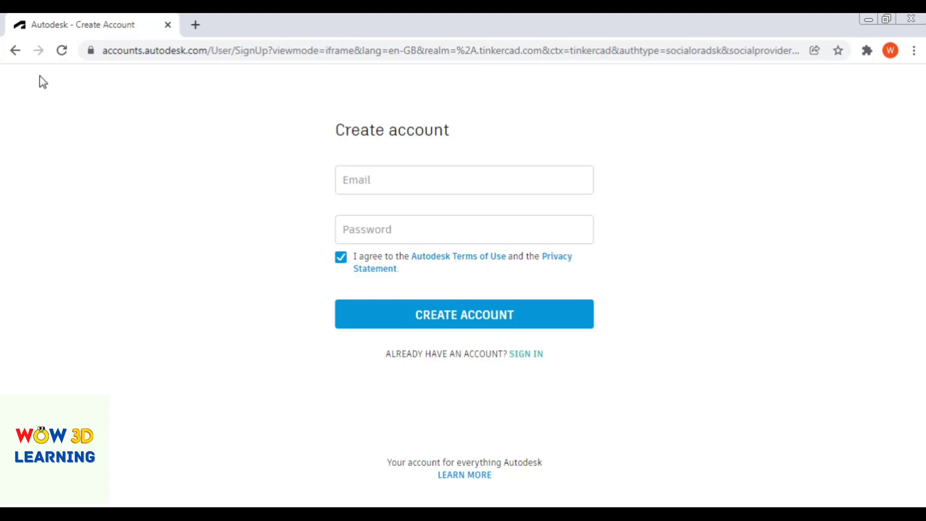
- Open tinkercad.com in a new browser tab and go to its email or username sign-in form
{"action": "left_click", "coordinate": [196, 25]}
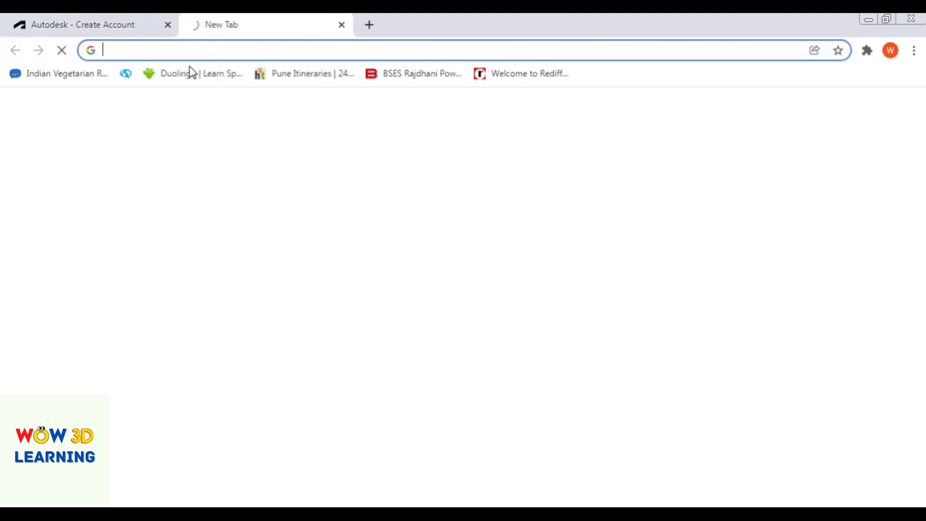
{"action": "type", "text": "TINKE"}
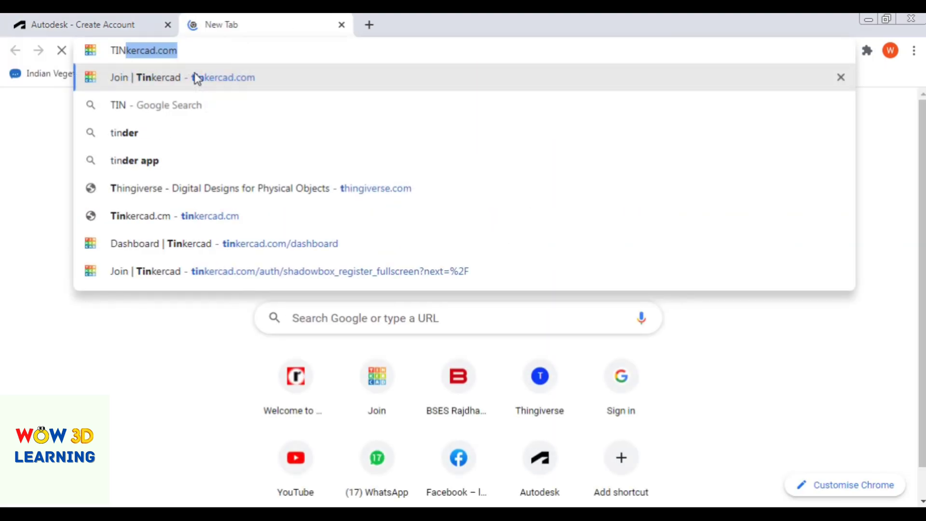
{"action": "type", "text": "R"}
{"action": "left_click", "coordinate": [197, 78]}
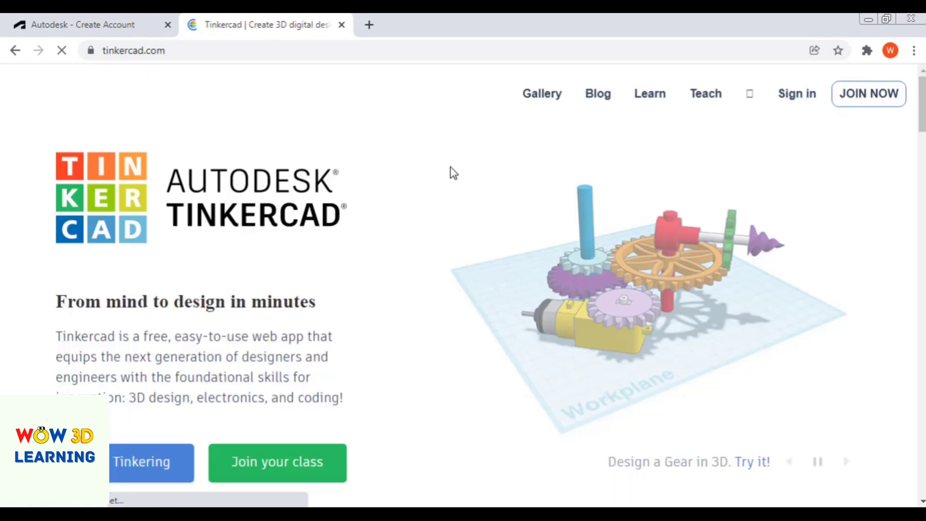
{"action": "left_click", "coordinate": [798, 102]}
{"action": "left_click", "coordinate": [429, 312]}
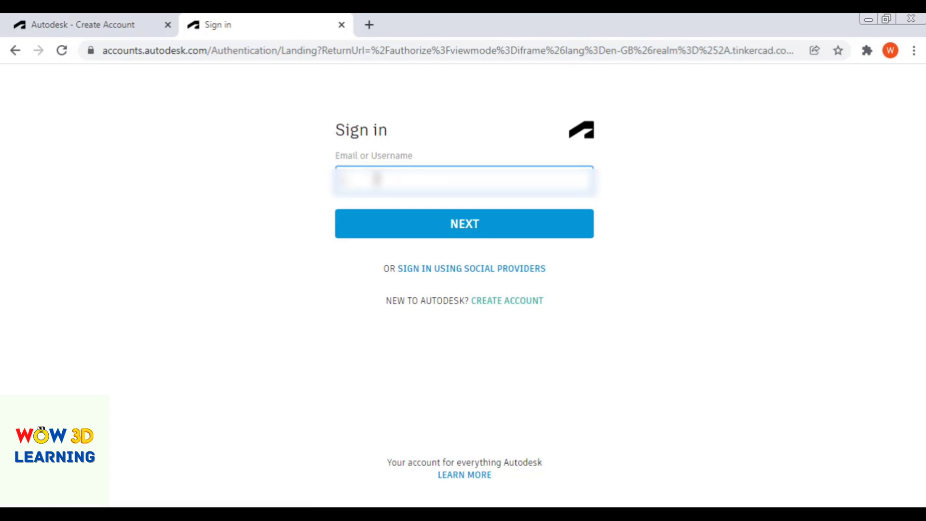
- Enter the account's email address in the sign-in form and continue to the password page
{"action": "key", "text": "BackSpace"}
{"action": "key", "text": "BackSpace"}
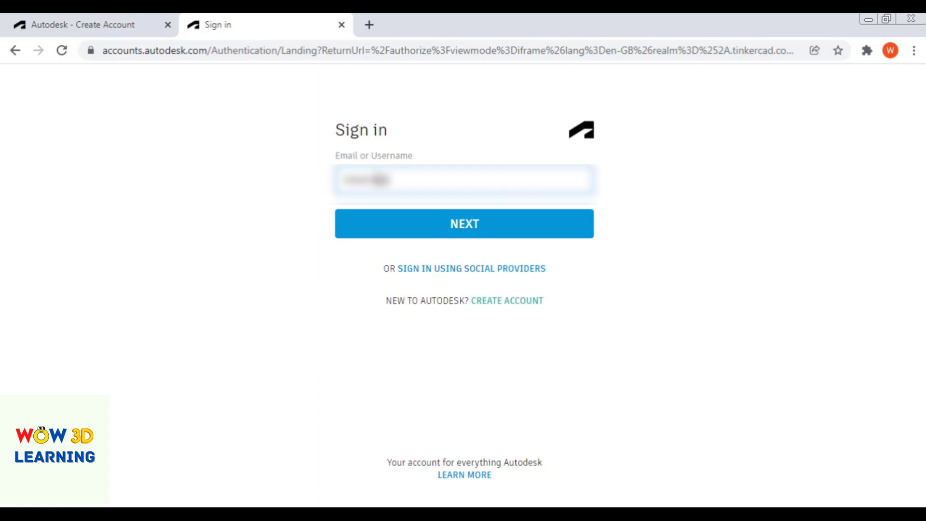
{"action": "key", "text": "Return"}
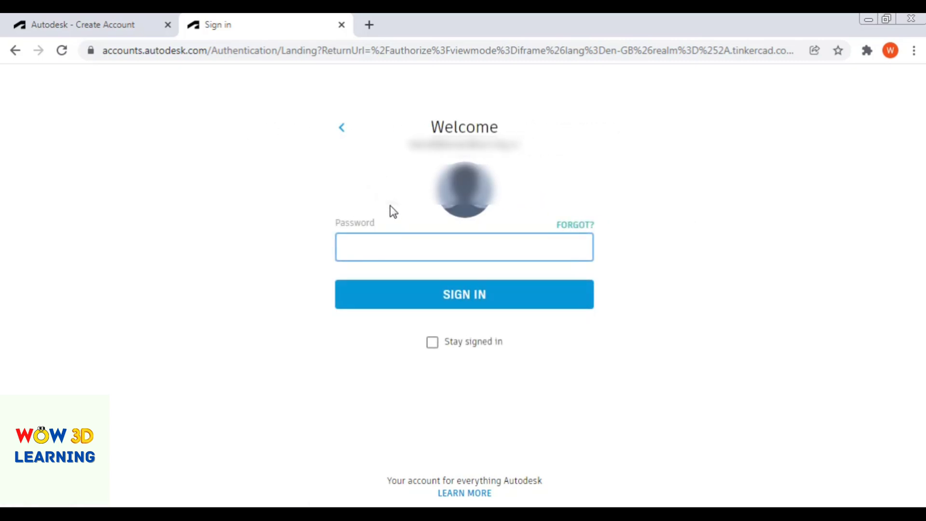
- Enter the account password, enable Stay signed in and sign in to Tinkercad
{"action": "type", "text": "•"}
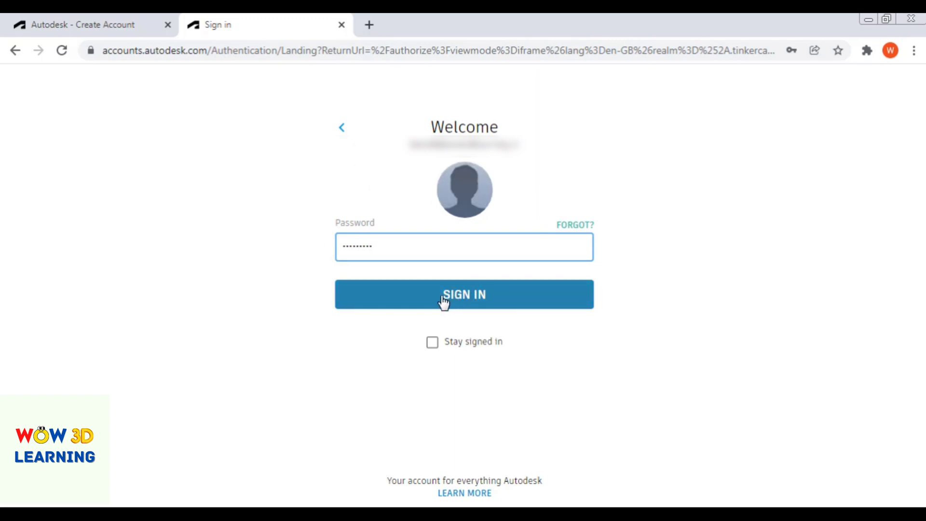
{"action": "left_click", "coordinate": [432, 343]}
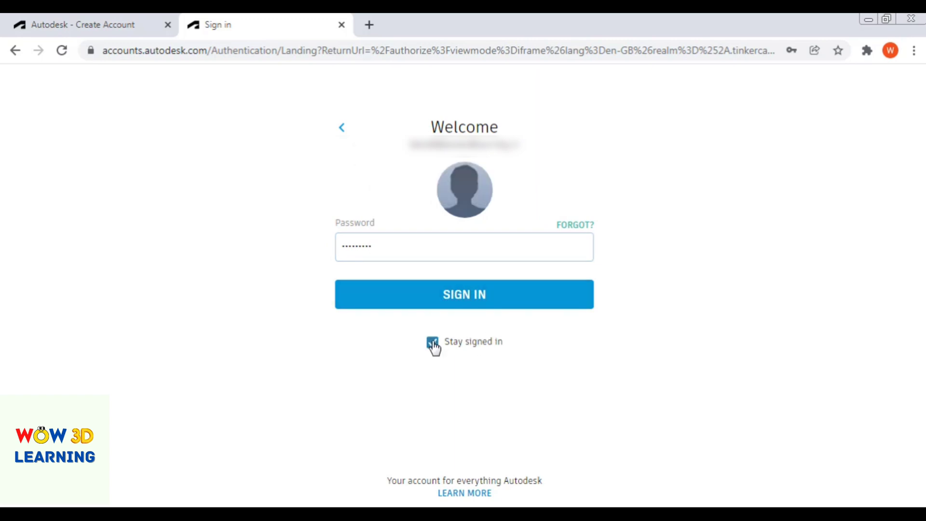
{"action": "left_click", "coordinate": [439, 303]}
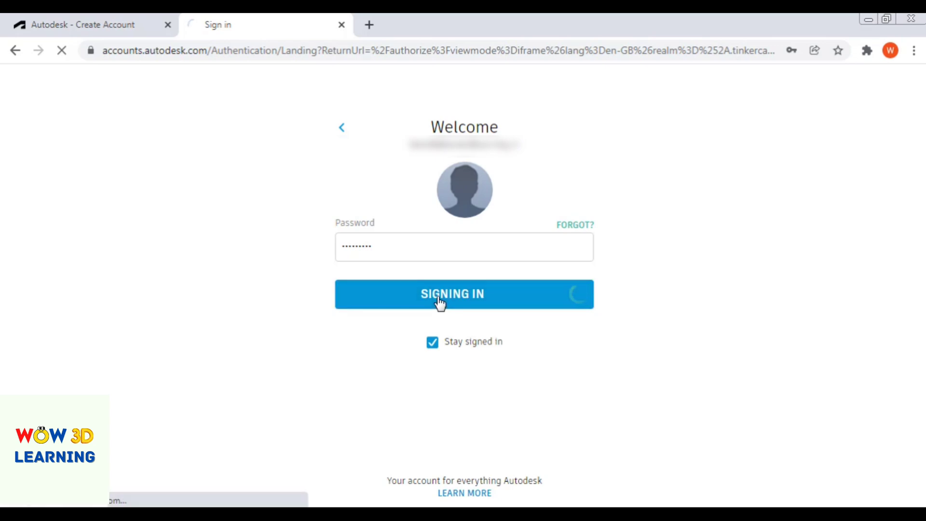
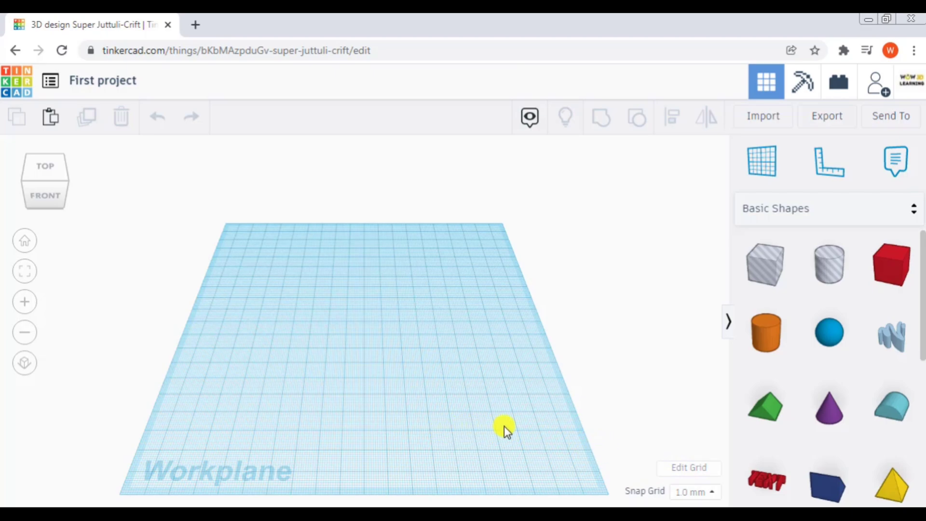
- Open the workplane's grid properties and select Millimeters as the units
{"action": "left_click", "coordinate": [686, 475]}
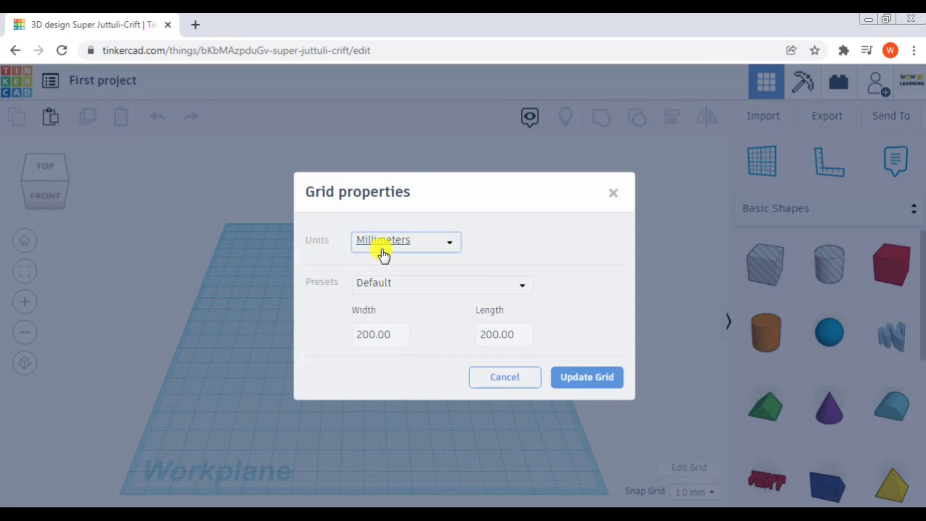
{"action": "left_click", "coordinate": [431, 249]}
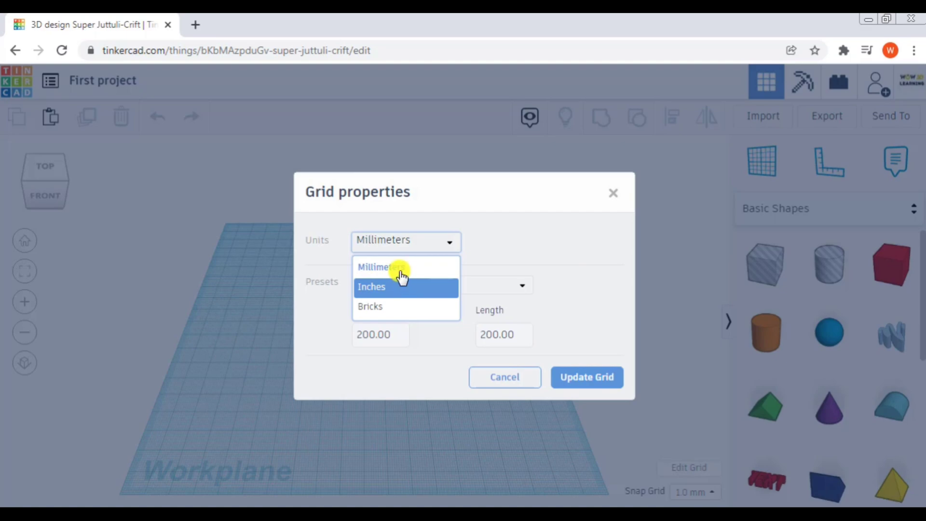
{"action": "left_click", "coordinate": [399, 268]}
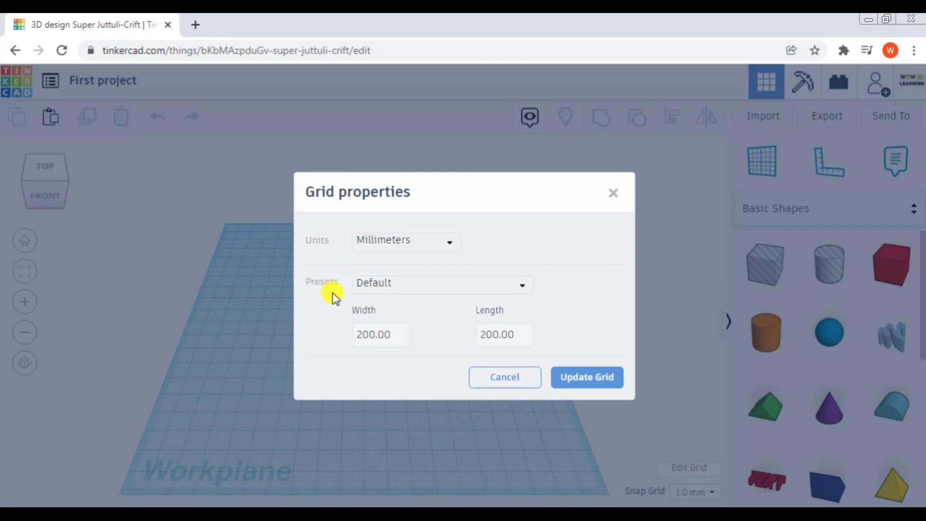
- Try the Makerbot Replicator Mini preset for the grid and switch back to the Default preset
{"action": "left_click", "coordinate": [410, 288]}
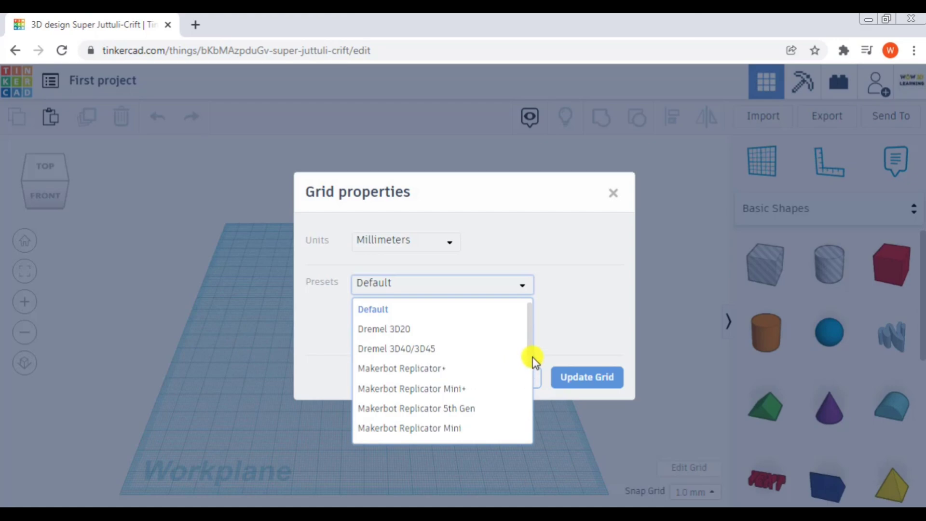
{"action": "left_click_drag", "start_coordinate": [529, 364], "coordinate": [528, 410]}
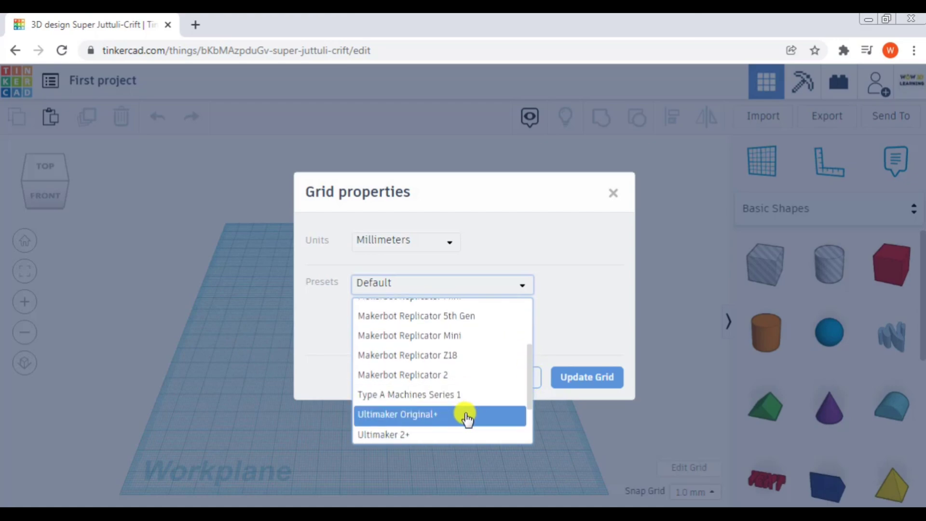
{"action": "left_click", "coordinate": [424, 340]}
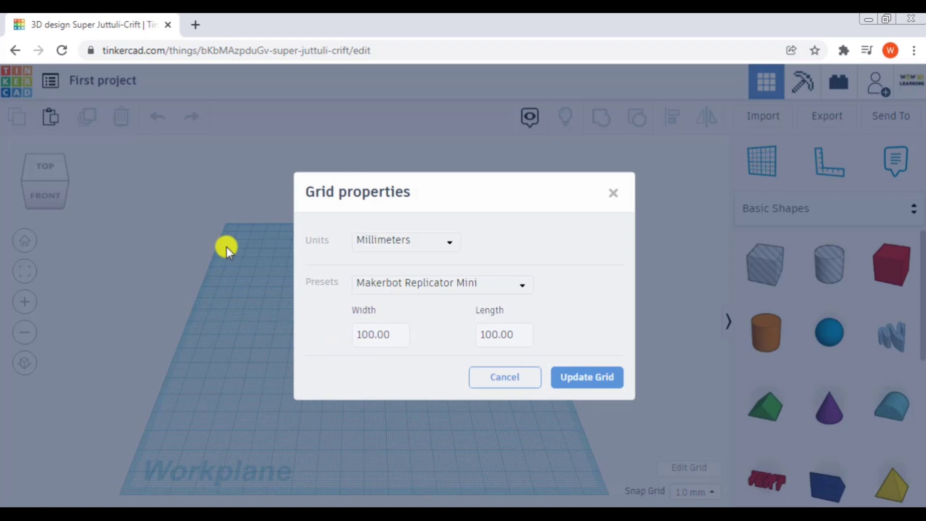
{"action": "left_click", "coordinate": [444, 288]}
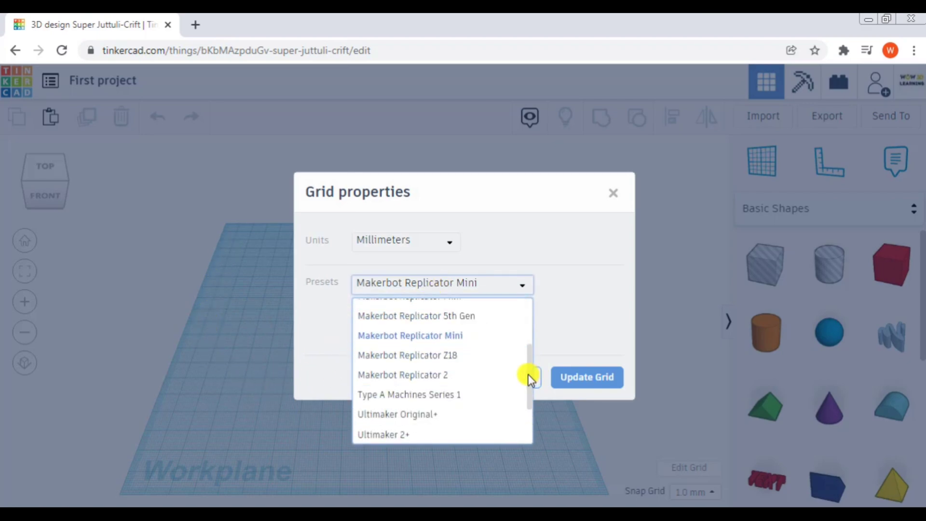
{"action": "left_click_drag", "start_coordinate": [528, 374], "coordinate": [526, 314]}
{"action": "left_click", "coordinate": [432, 315]}
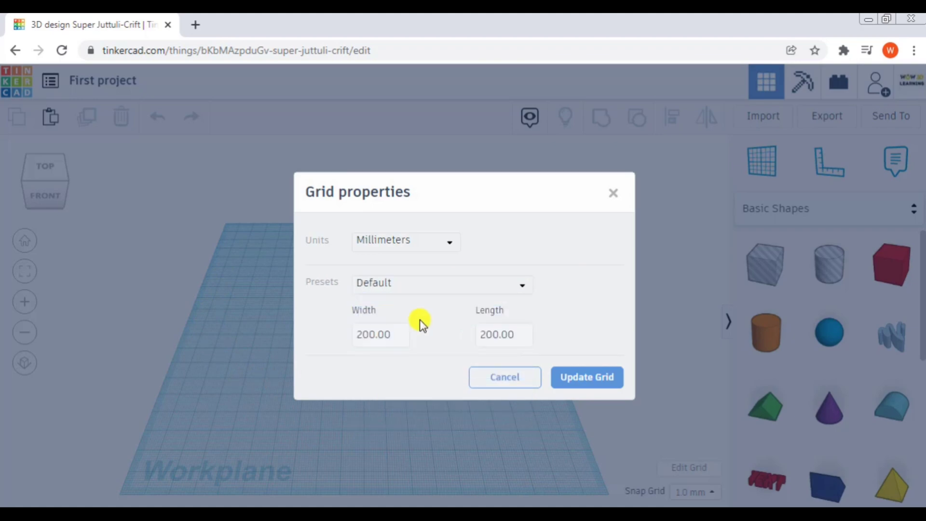
- Set the grid width to 200 mm and update the grid
{"action": "left_click", "coordinate": [380, 334]}
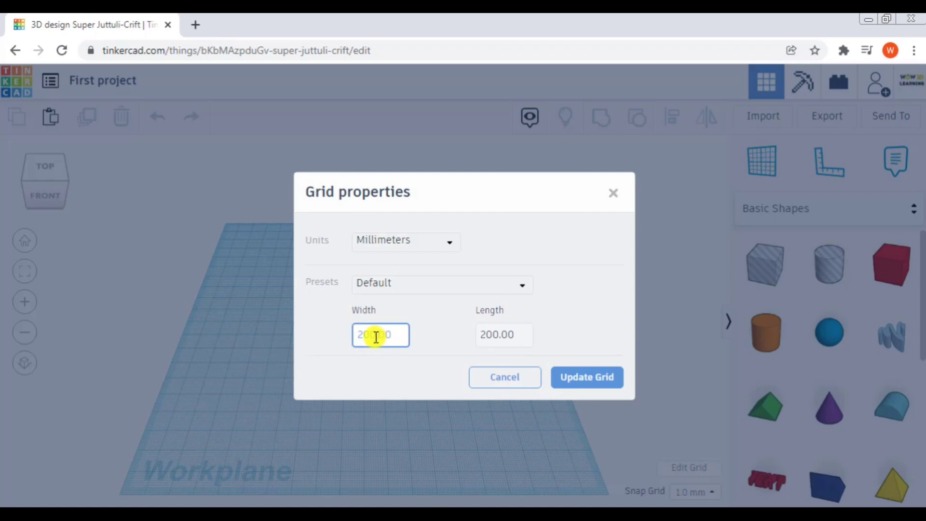
{"action": "key", "text": "BackSpace"}
{"action": "key", "text": "BackSpace"}
{"action": "key", "text": "BackSpace"}
{"action": "type", "text": "400"}
{"action": "key", "text": "Delete"}
{"action": "key", "text": "Delete"}
{"action": "key", "text": "Delete"}
{"action": "type", "text": "2"}
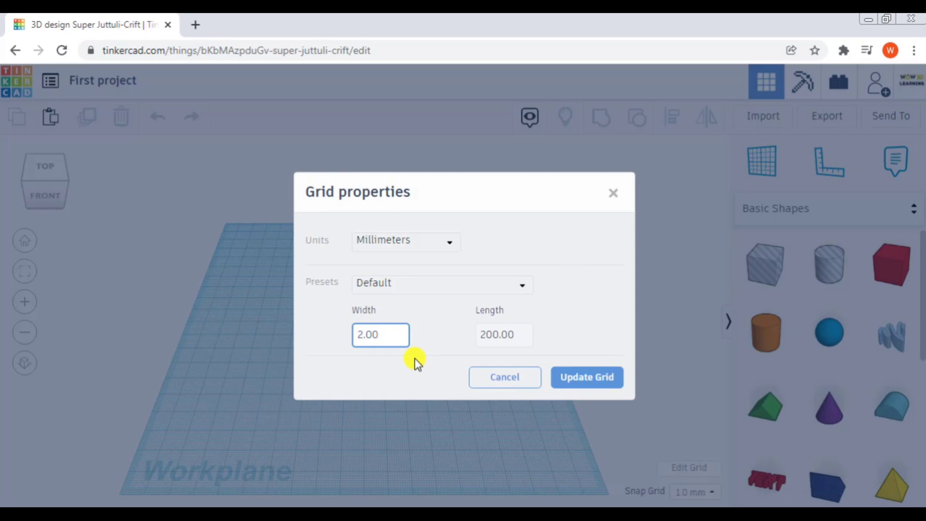
{"action": "type", "text": "00"}
{"action": "left_click", "coordinate": [576, 387]}
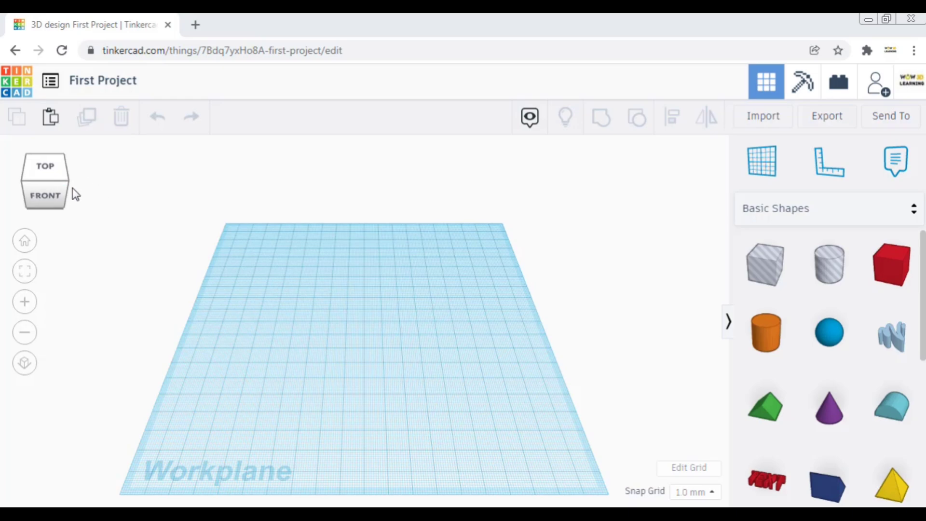
- View the empty workplane from the top and the right side, and return to the home view
{"action": "left_click", "coordinate": [43, 170]}
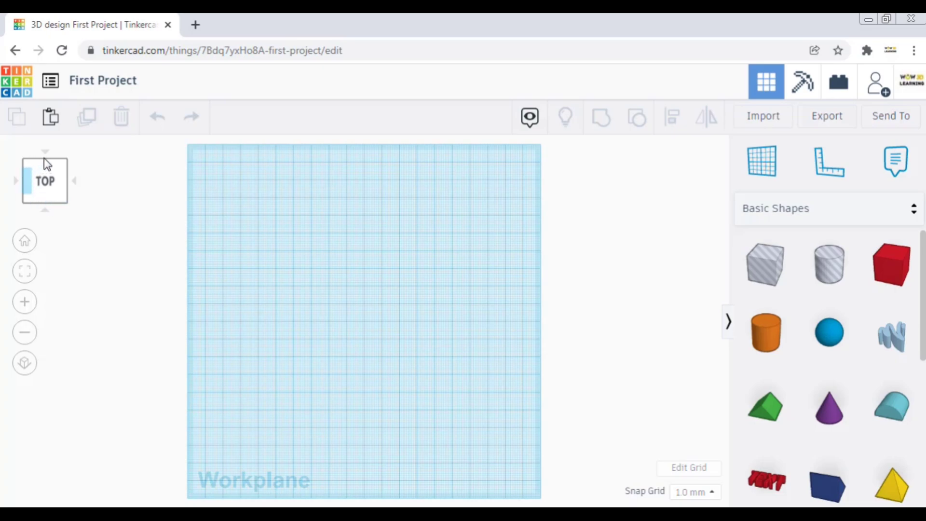
{"action": "left_click", "coordinate": [73, 180]}
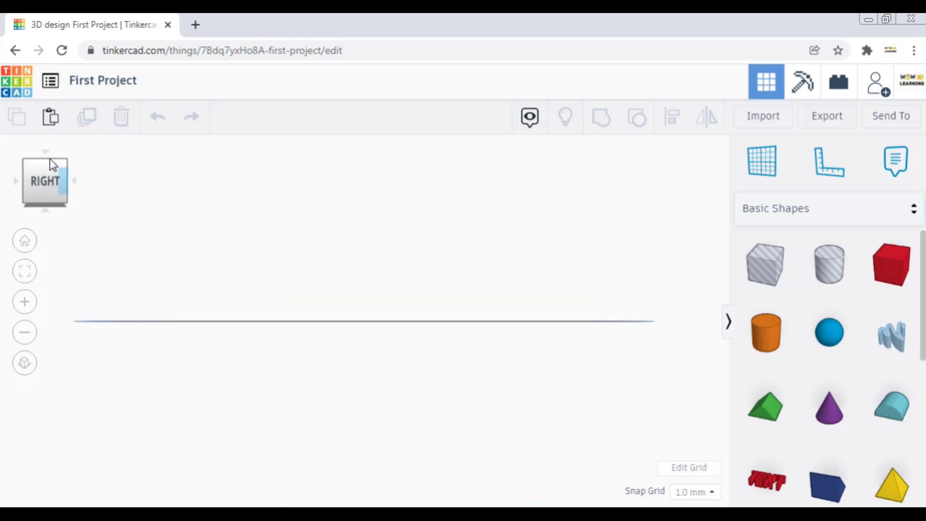
{"action": "left_click", "coordinate": [45, 153]}
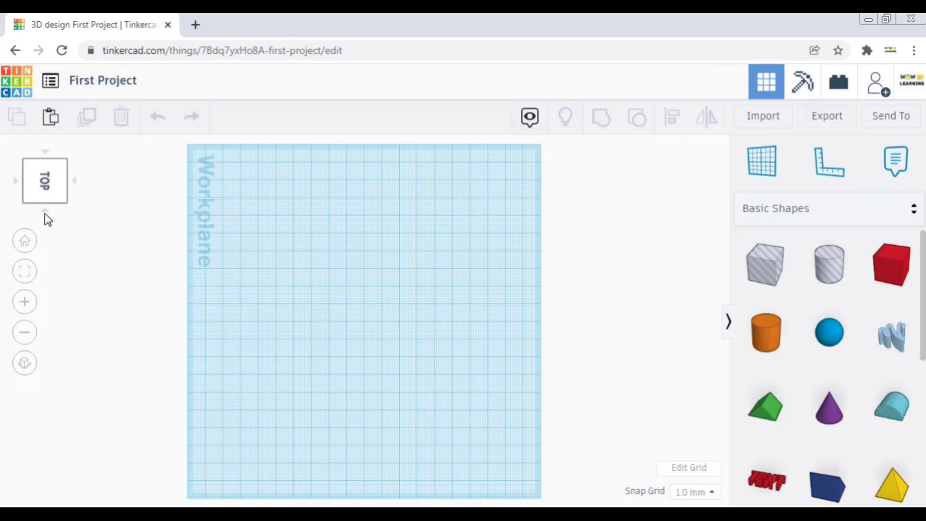
{"action": "left_click", "coordinate": [46, 211]}
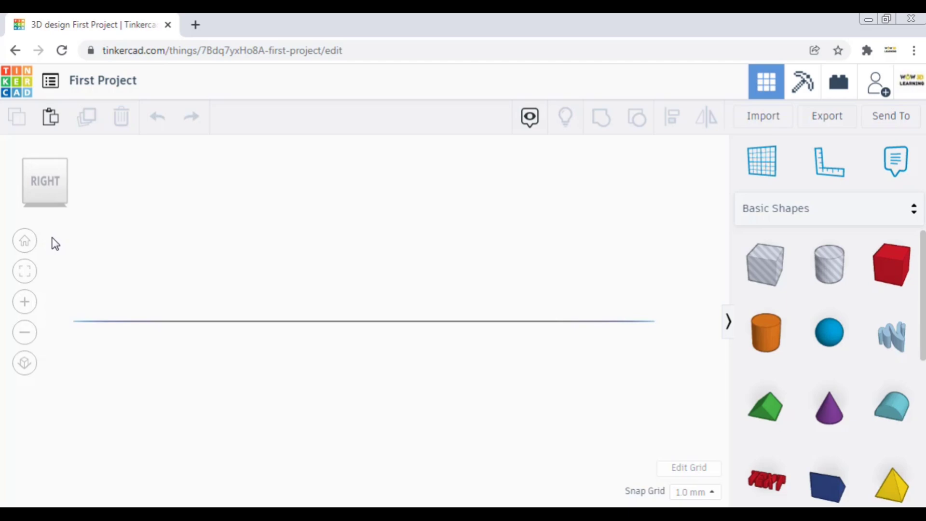
{"action": "left_click", "coordinate": [28, 245]}
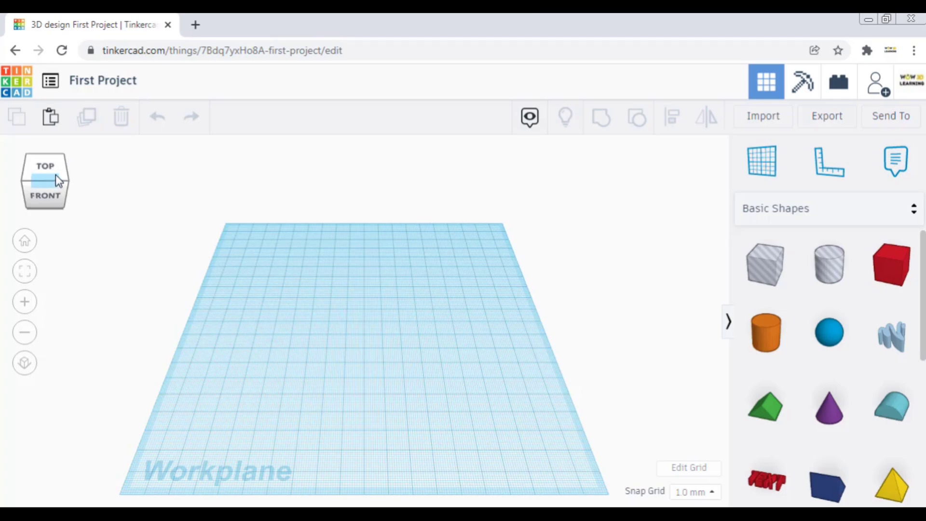
- Orbit freely around the workplane to view it from its left, right and back sides, and restore the home view
{"action": "mouse_move", "coordinate": [56, 174]}
{"action": "left_mouse_down"}
{"action": "mouse_move", "coordinate": [34, 178]}
{"action": "mouse_move", "coordinate": [50, 156]}
{"action": "mouse_move", "coordinate": [54, 174]}
{"action": "left_mouse_up"}
{"action": "left_click_drag", "start_coordinate": [52, 197], "coordinate": [74, 188]}
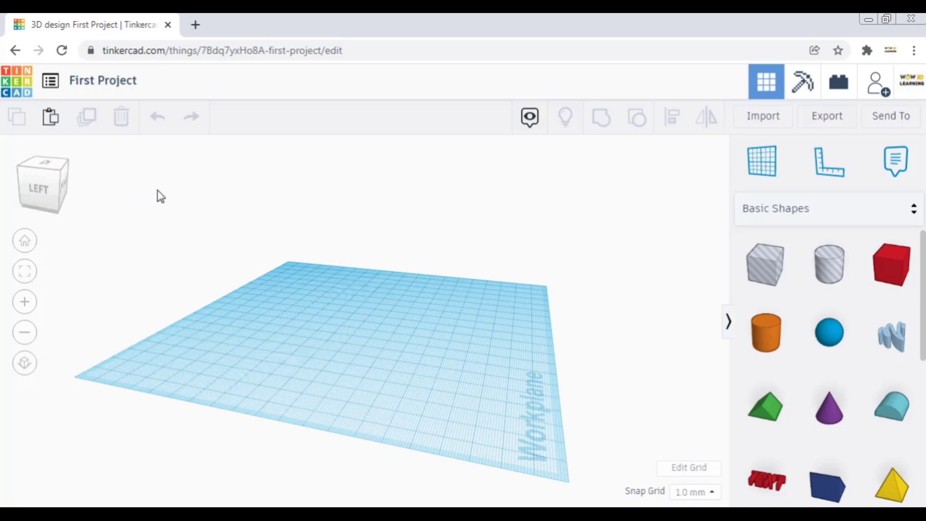
{"action": "right_click_drag", "start_coordinate": [153, 198], "coordinate": [340, 291]}
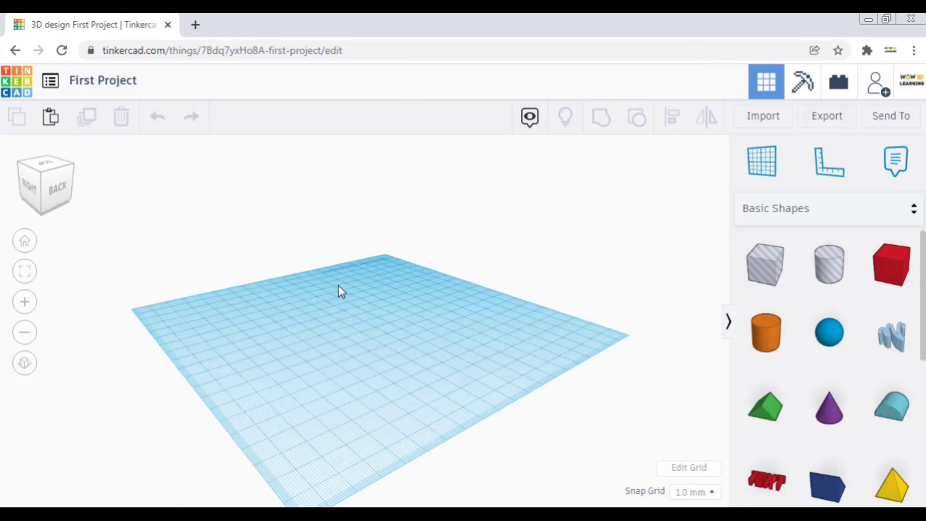
{"action": "left_click", "coordinate": [24, 242]}
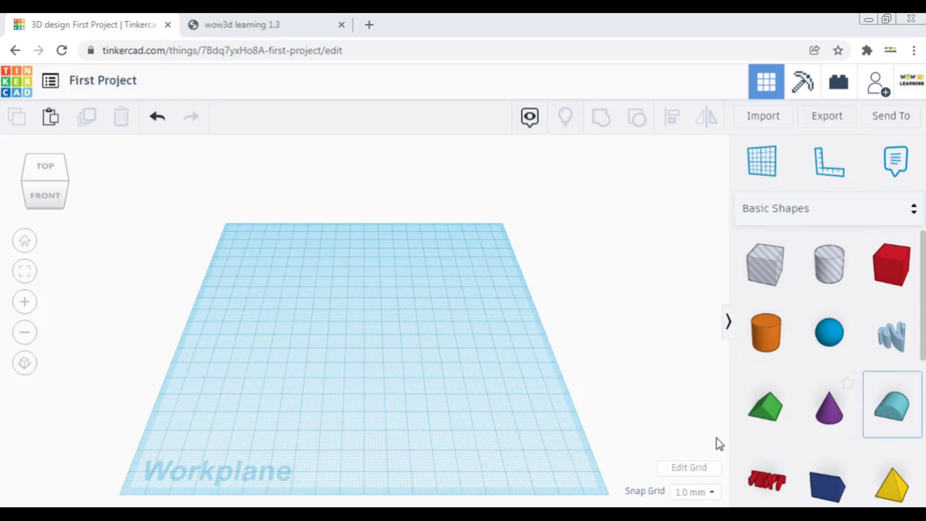
- Hide the Shapes panel and show it again
{"action": "left_click", "coordinate": [729, 322]}
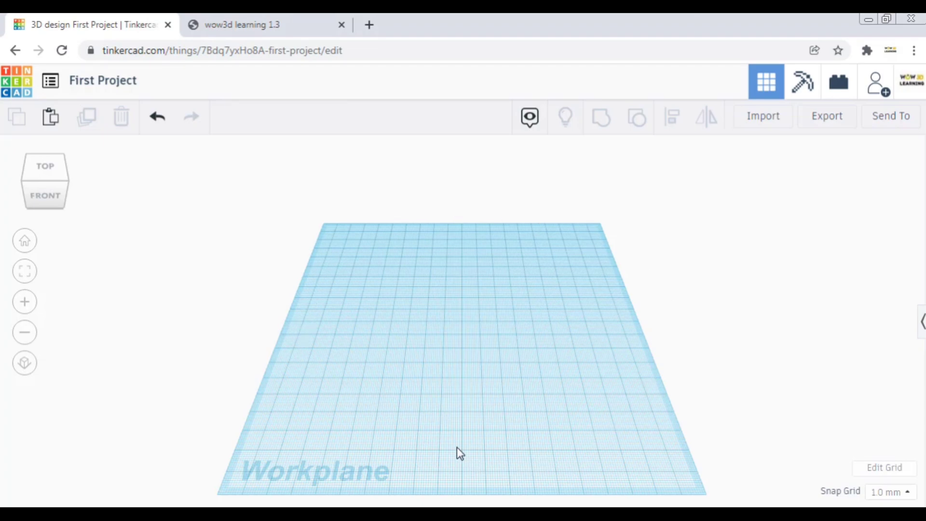
{"action": "left_click", "coordinate": [922, 328]}
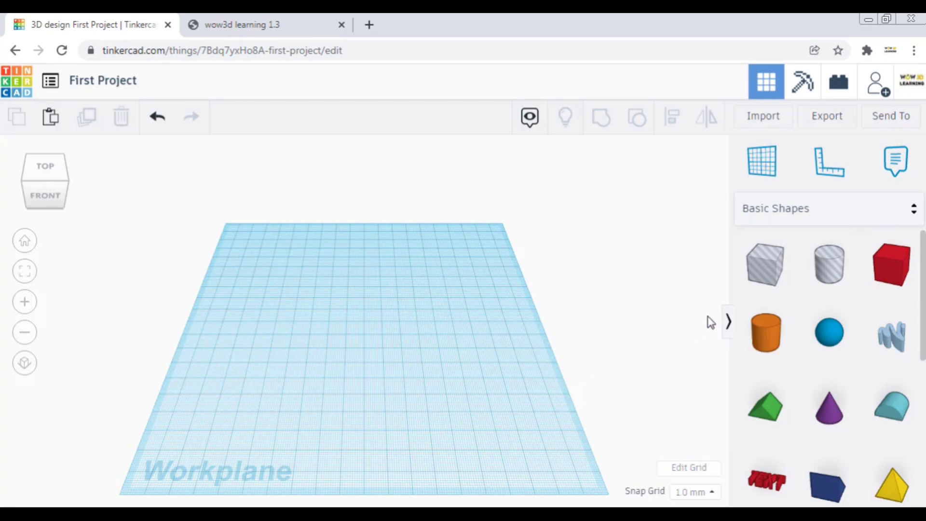
- Place a red box in the front right area of the workplane and an orange cylinder near its back right corner
{"action": "left_click", "coordinate": [891, 272]}
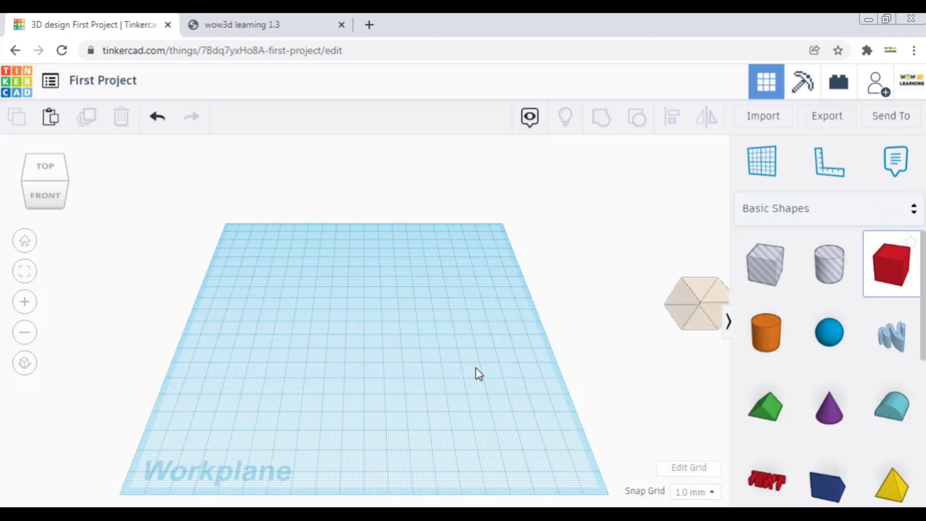
{"action": "left_click", "coordinate": [459, 385]}
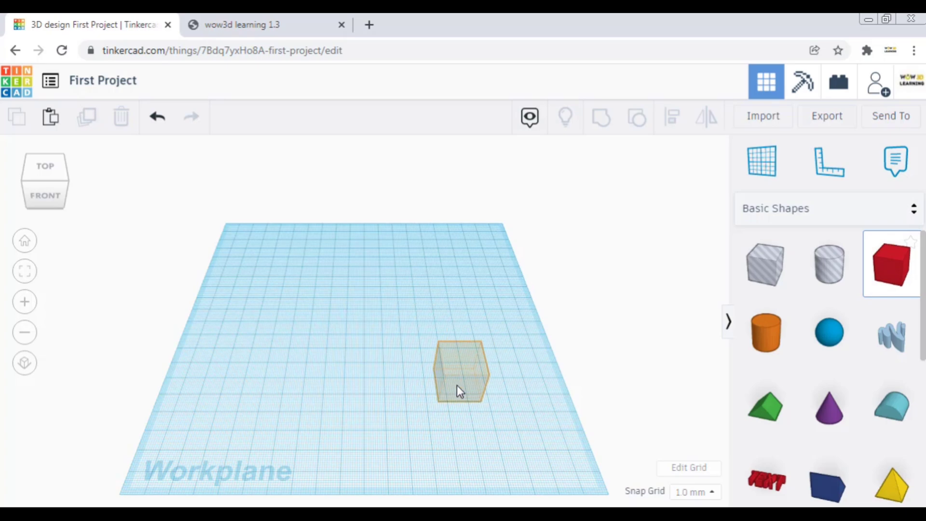
{"action": "left_click", "coordinate": [456, 385]}
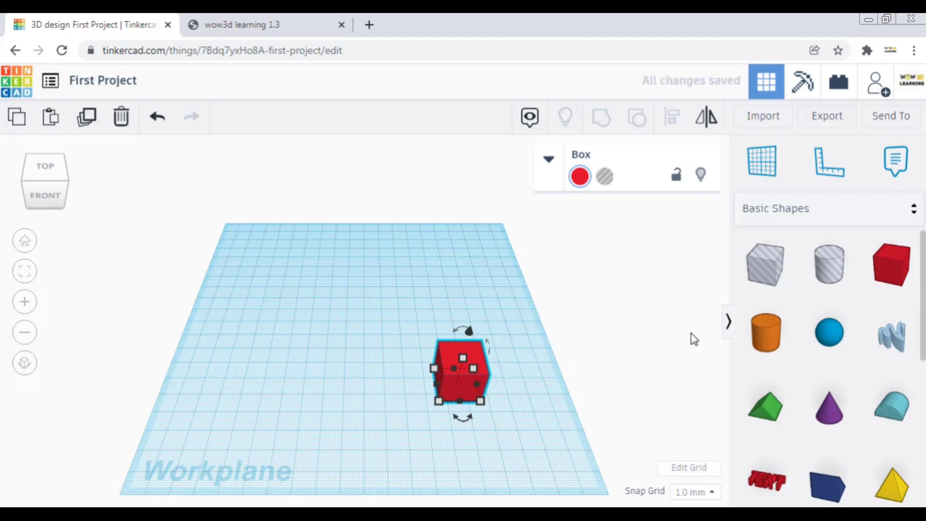
{"action": "left_click", "coordinate": [767, 341]}
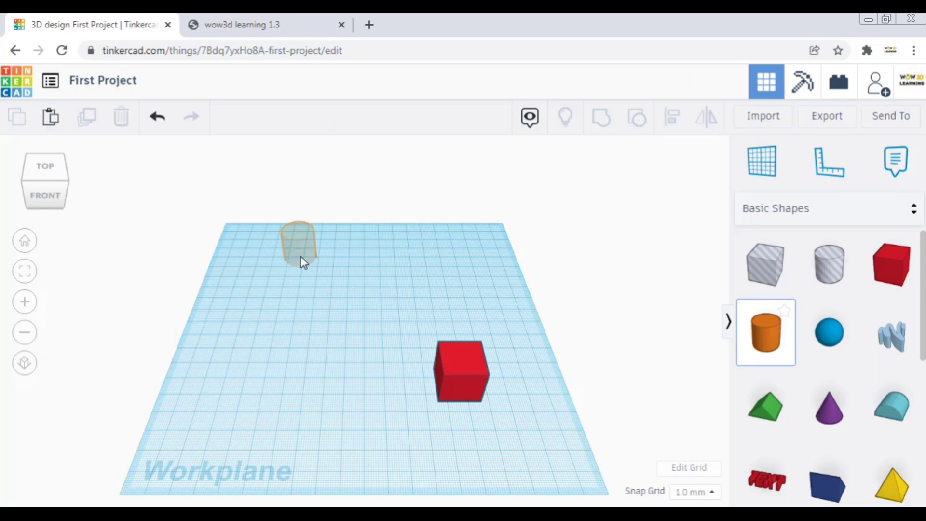
{"action": "left_click", "coordinate": [479, 246]}
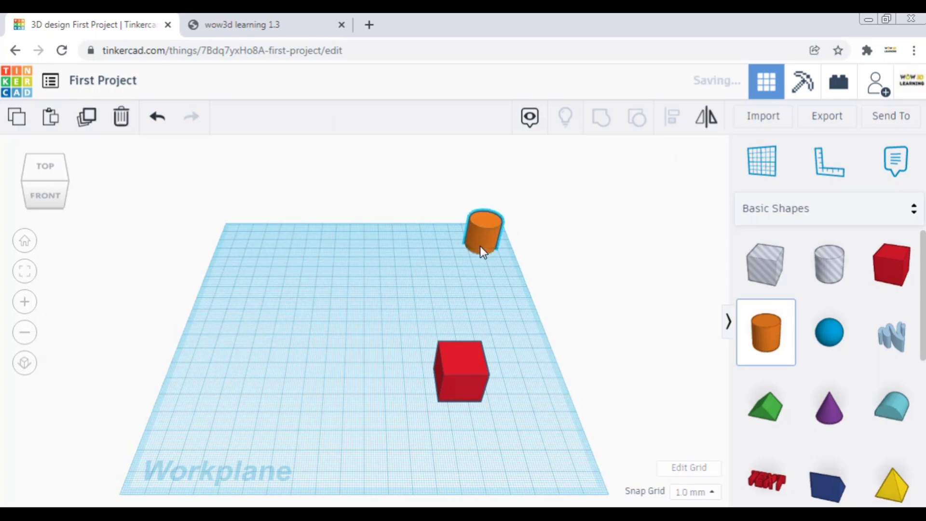
- Place a blue sphere near the workplane's back left corner and a purple cone near its front left corner, leaving nothing selected
{"action": "left_click", "coordinate": [832, 335]}
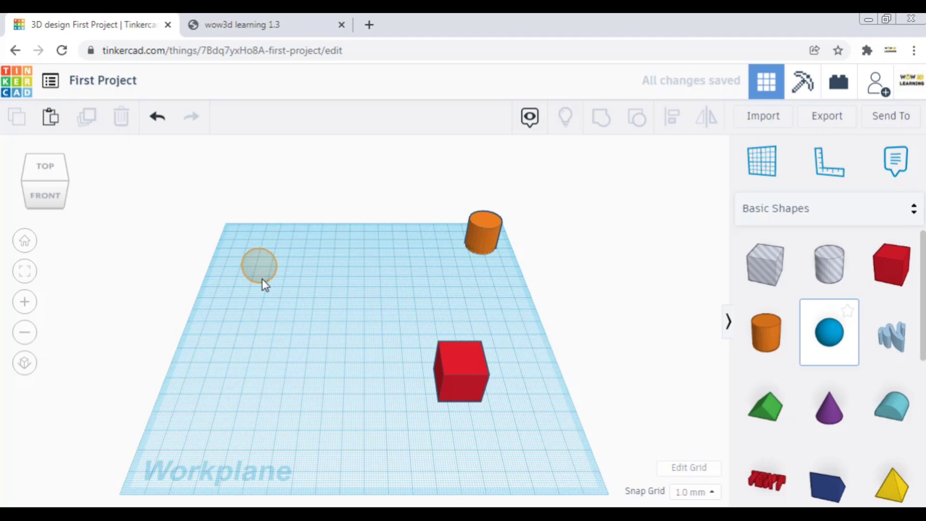
{"action": "left_click", "coordinate": [262, 280]}
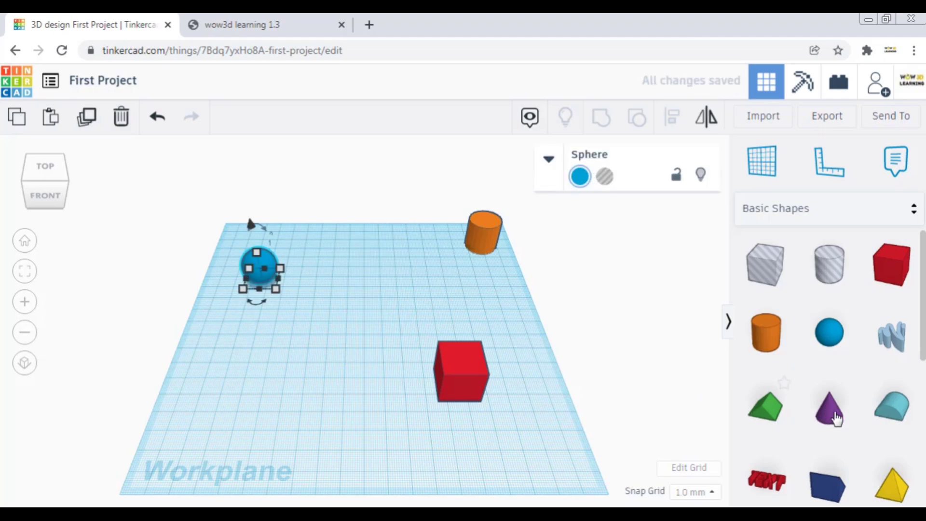
{"action": "left_click", "coordinate": [836, 418]}
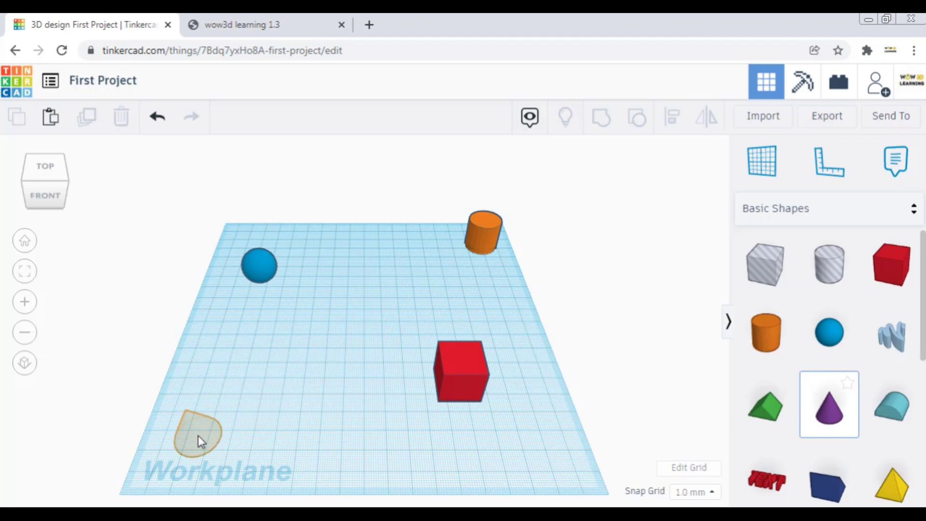
{"action": "left_click", "coordinate": [199, 436]}
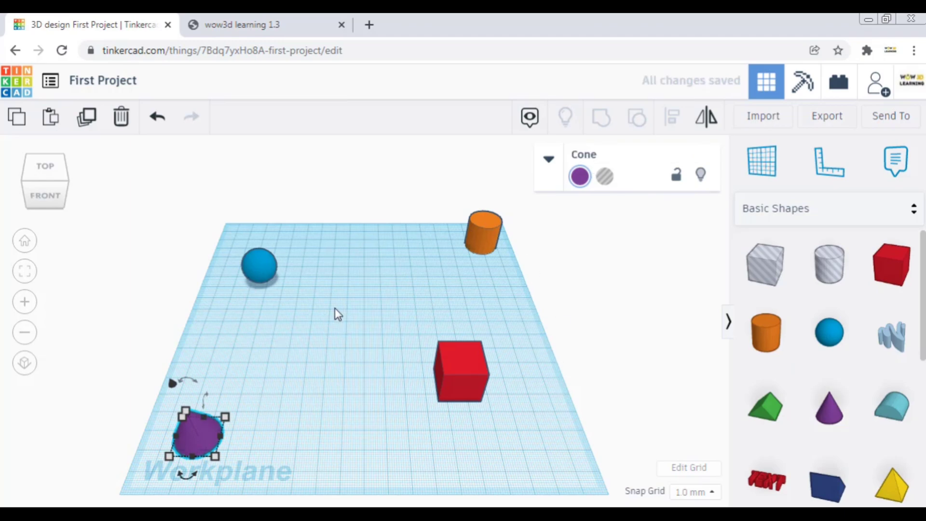
{"action": "left_click", "coordinate": [337, 332]}
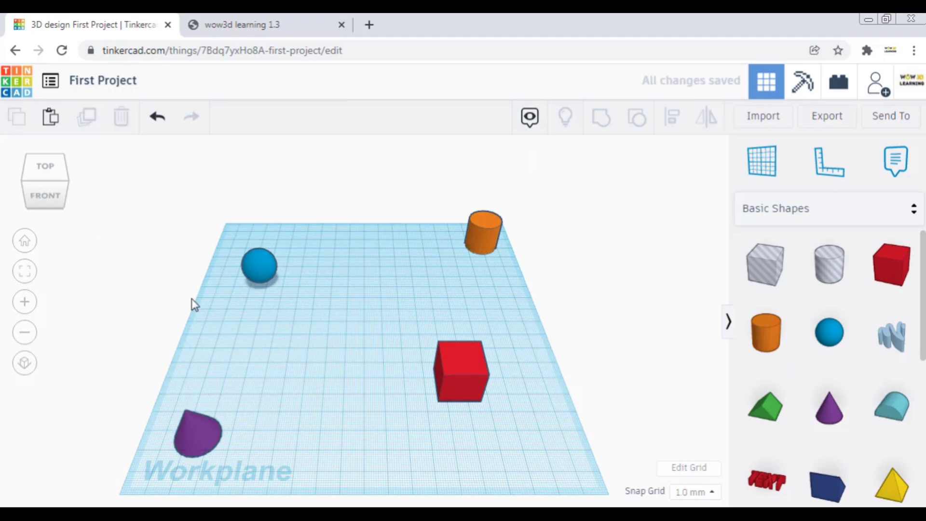
- View the placed shapes from the front and the right side, and return to the home view
{"action": "left_click", "coordinate": [46, 196]}
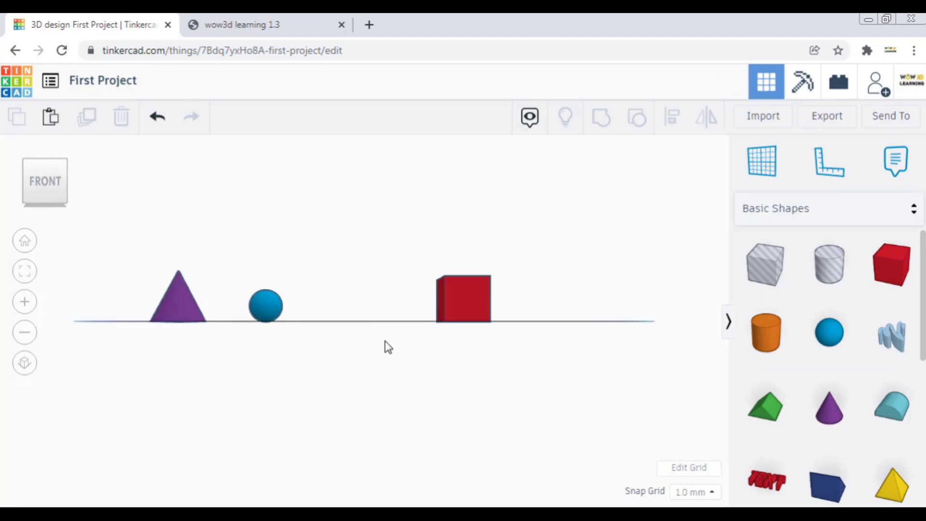
{"action": "mouse_move", "coordinate": [65, 190]}
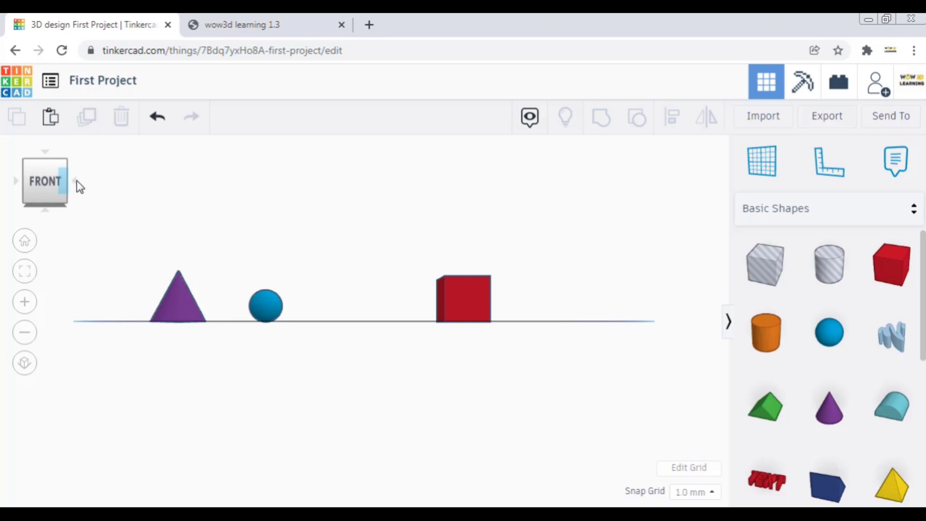
{"action": "left_click", "coordinate": [76, 183]}
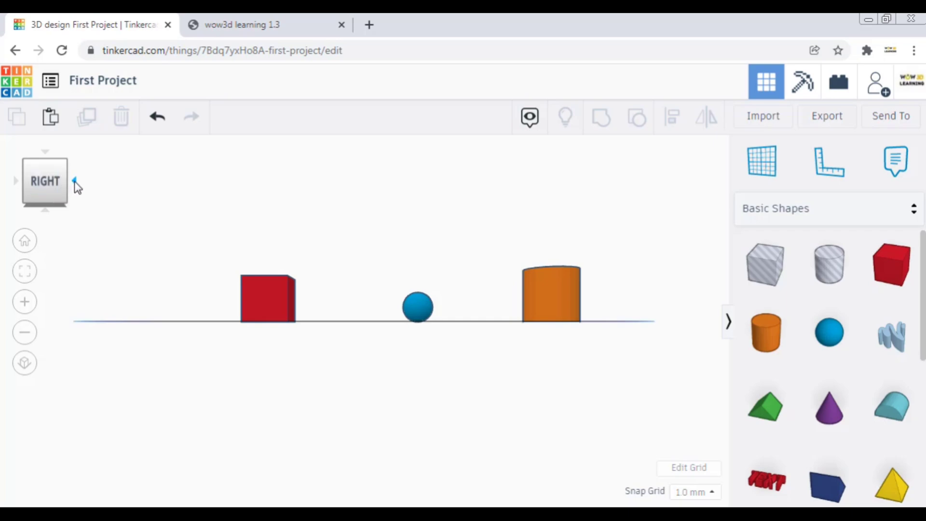
{"action": "left_click", "coordinate": [25, 241]}
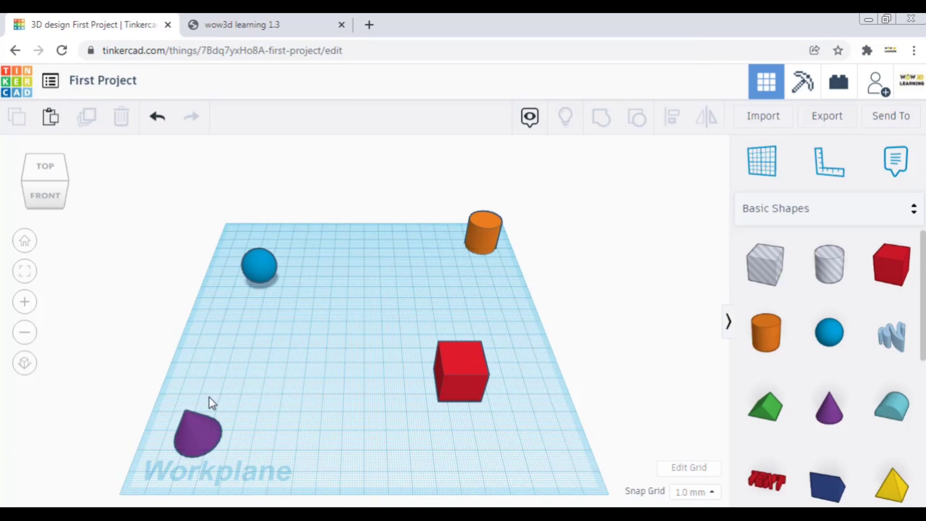
- Move the red box about 60 mm left and 41 mm toward the back, and the blue sphere about 8 mm left
{"action": "left_click", "coordinate": [455, 365]}
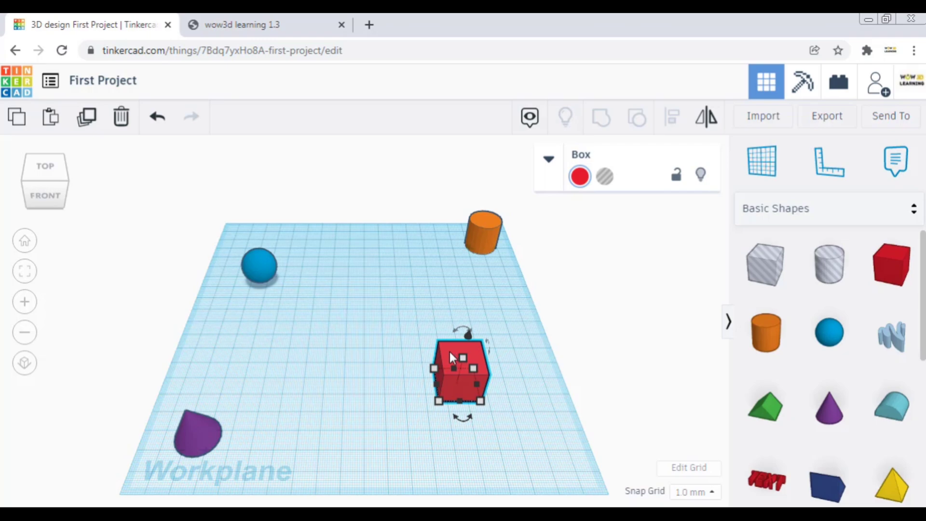
{"action": "left_click_drag", "start_coordinate": [450, 352], "coordinate": [329, 296]}
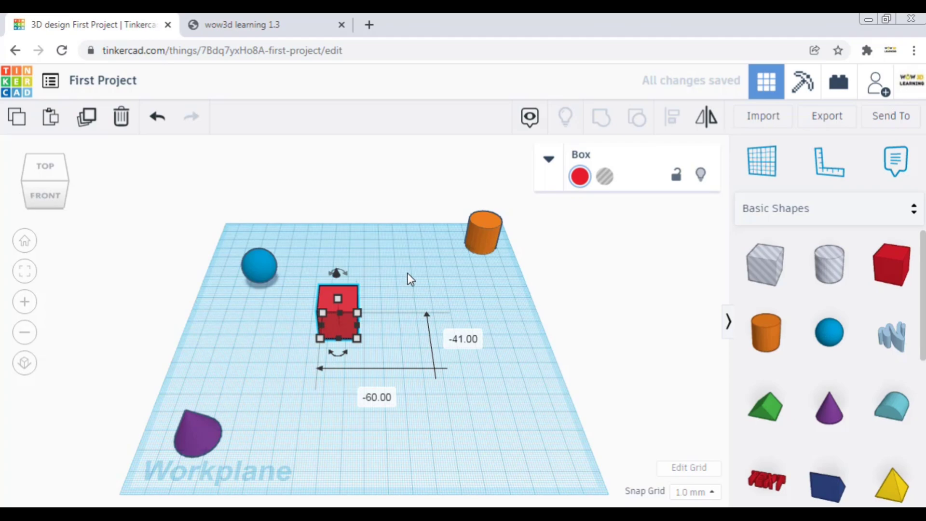
{"action": "left_click", "coordinate": [355, 266]}
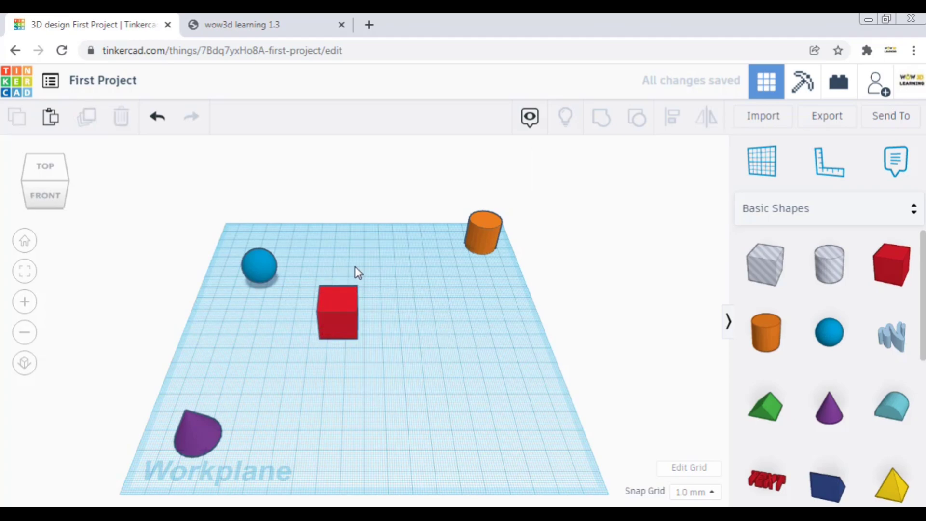
{"action": "left_click", "coordinate": [258, 263]}
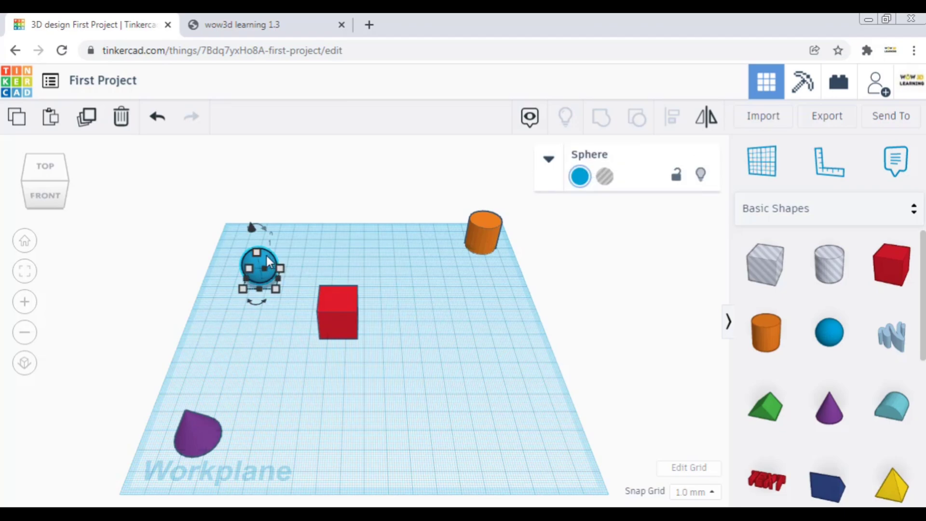
{"action": "mouse_move", "coordinate": [261, 255]}
{"action": "left_mouse_down"}
{"action": "mouse_move", "coordinate": [404, 245]}
{"action": "mouse_move", "coordinate": [314, 261]}
{"action": "mouse_move", "coordinate": [275, 249]}
{"action": "mouse_move", "coordinate": [248, 256]}
{"action": "left_mouse_up"}
{"action": "left_click", "coordinate": [287, 251]}
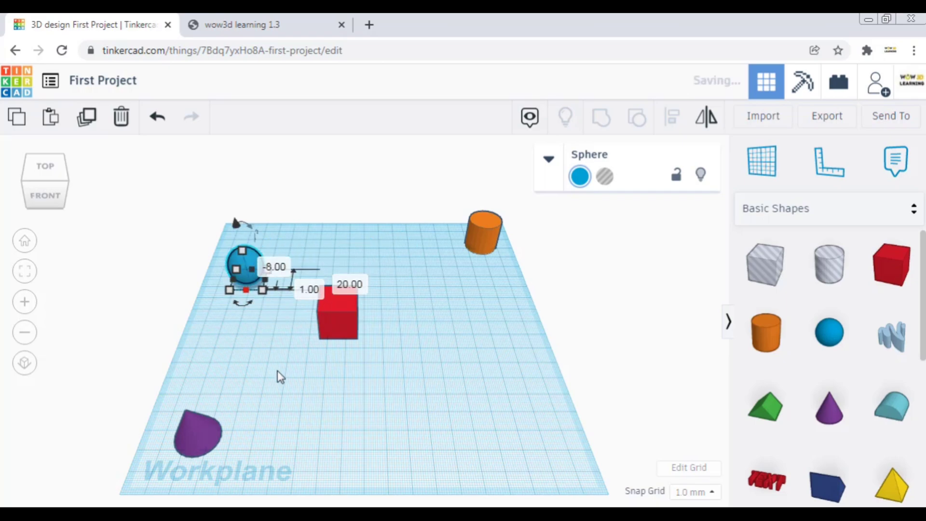
- Move the purple cone to the workplane's front right area and shift the orange cylinder left along the back edge to near its middle
{"action": "left_click", "coordinate": [197, 431]}
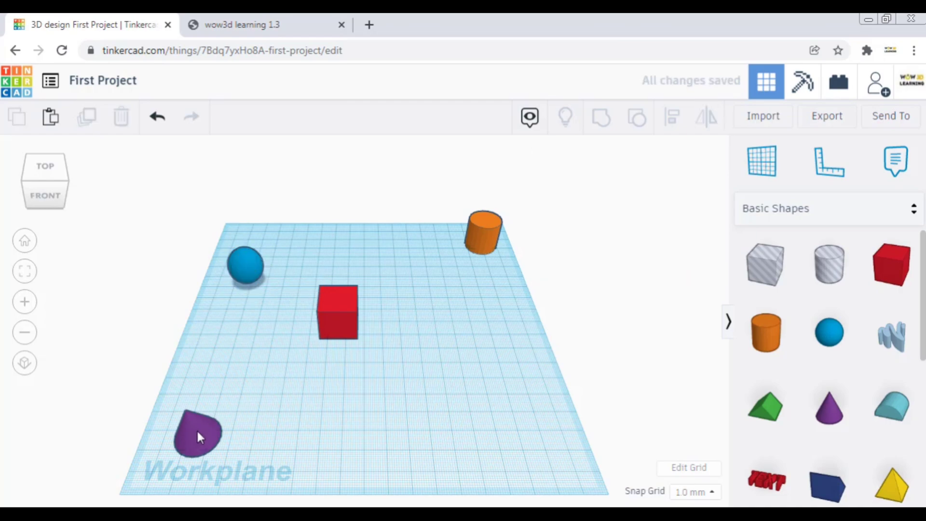
{"action": "left_click", "coordinate": [199, 433]}
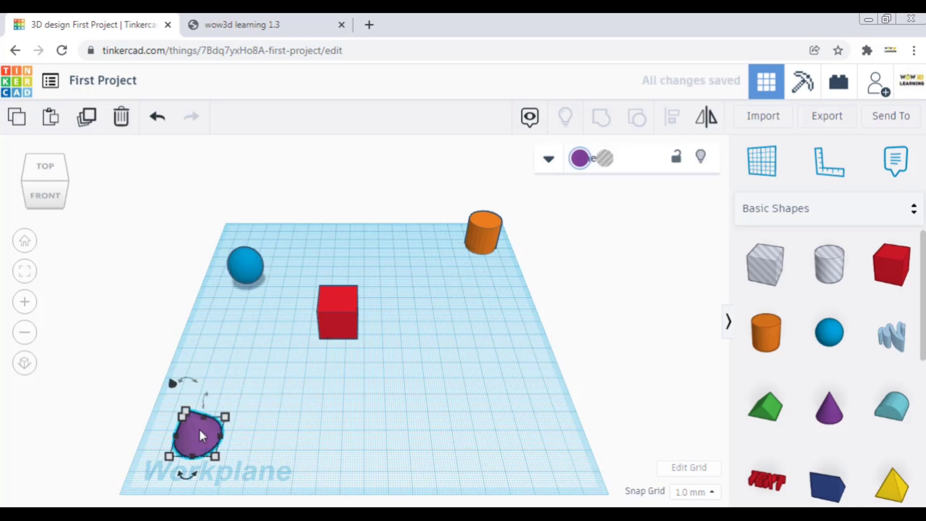
{"action": "left_click_drag", "start_coordinate": [236, 417], "coordinate": [524, 425]}
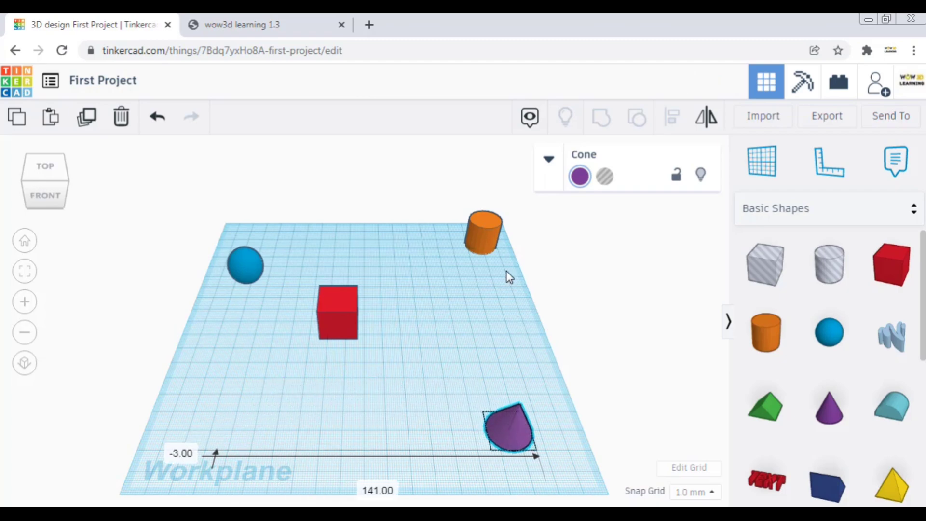
{"action": "left_click", "coordinate": [478, 238]}
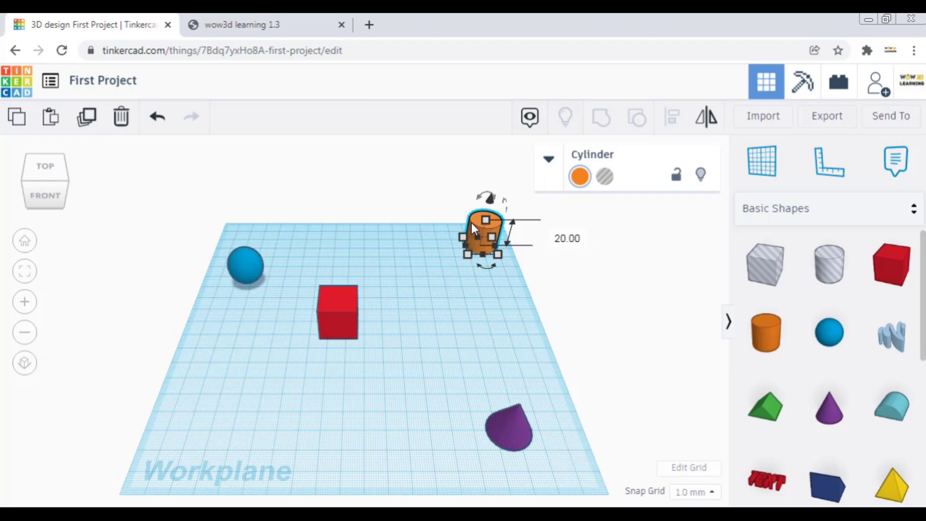
{"action": "left_click_drag", "start_coordinate": [472, 222], "coordinate": [362, 234]}
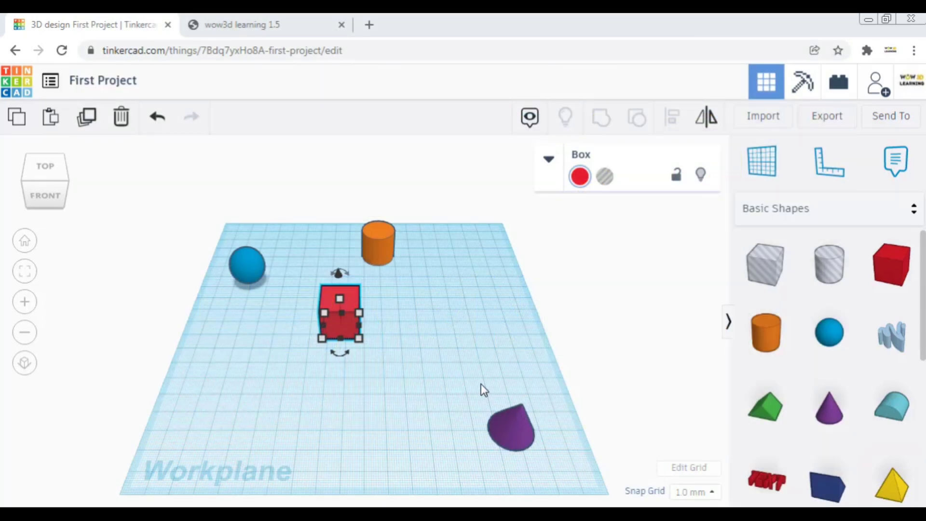
- Select all four shapes together, view them from the front and the right side, and return to the home view
{"action": "left_click", "coordinate": [499, 427]}
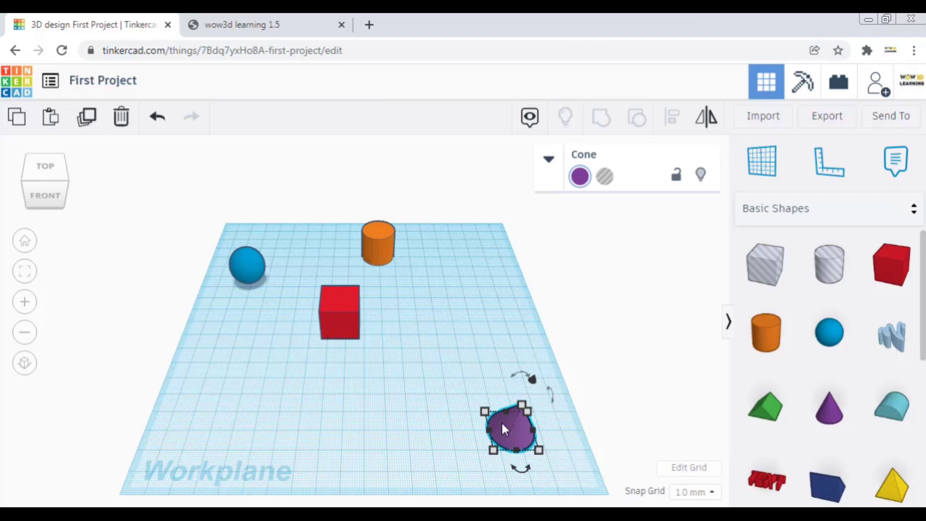
{"action": "left_click", "coordinate": [336, 328], "text": "shift"}
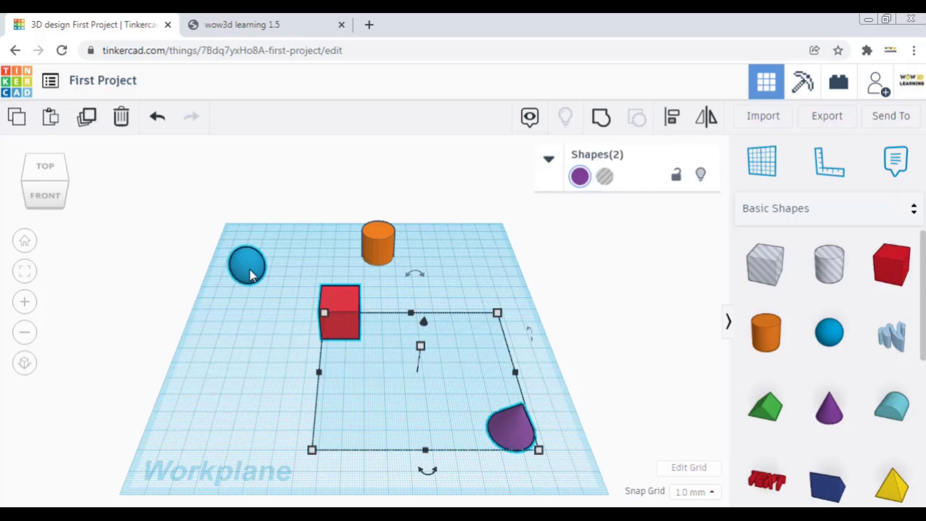
{"action": "left_click", "coordinate": [375, 247], "text": "shift"}
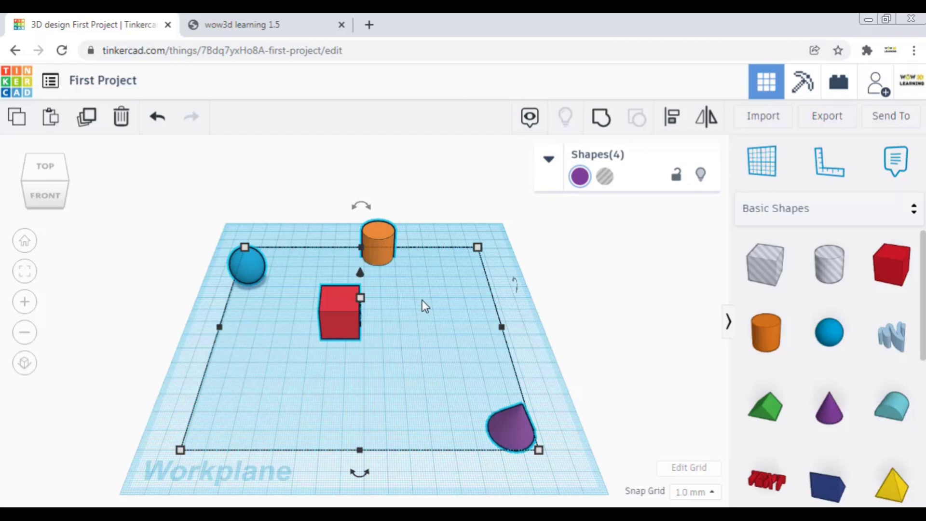
{"action": "left_click", "coordinate": [50, 193]}
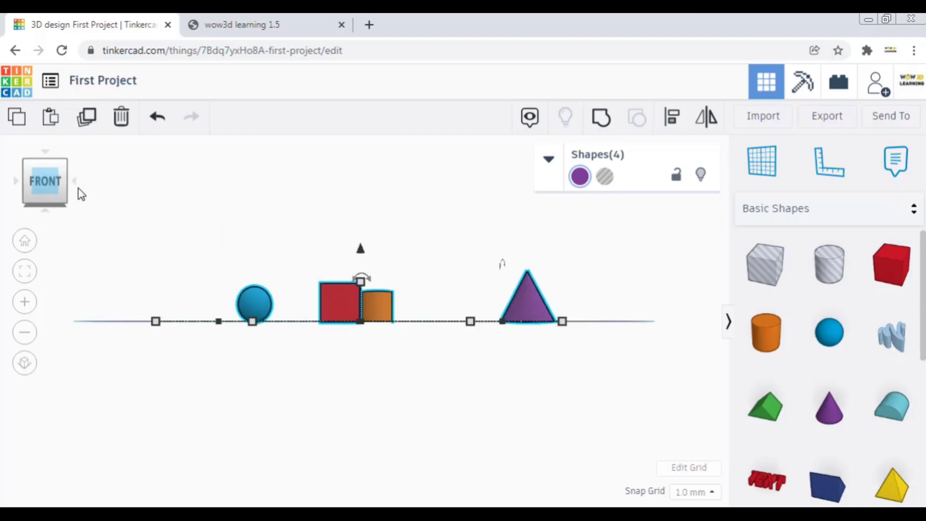
{"action": "left_click", "coordinate": [75, 184]}
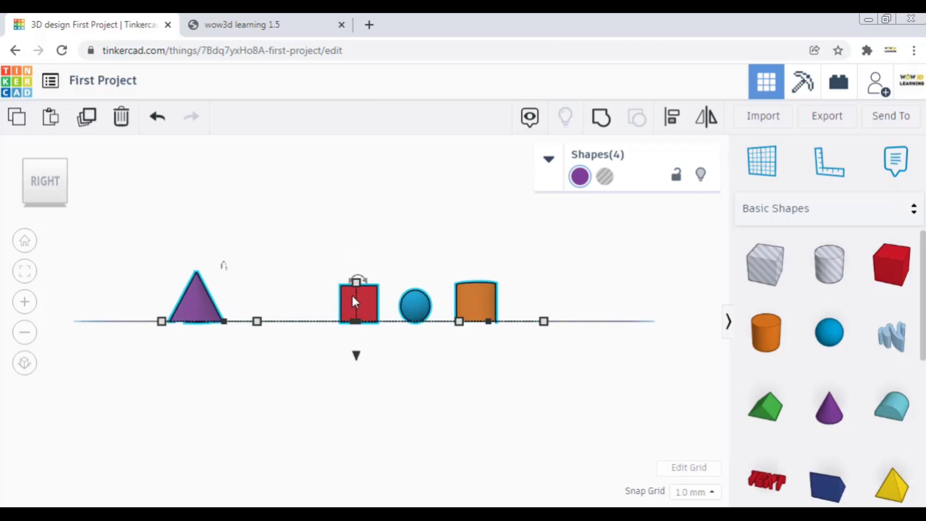
{"action": "left_click", "coordinate": [24, 243]}
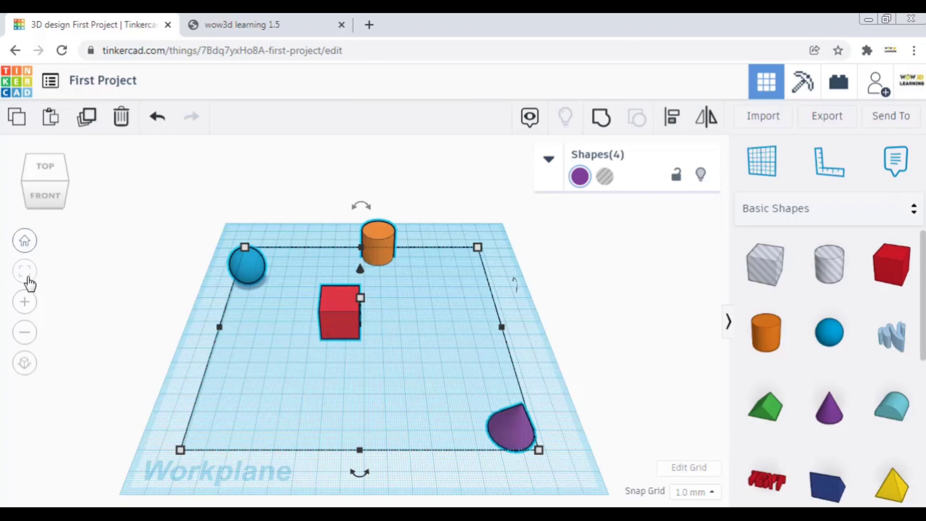
- Fit all four shapes in the view, first with them selected and again with nothing selected
{"action": "left_click", "coordinate": [27, 281]}
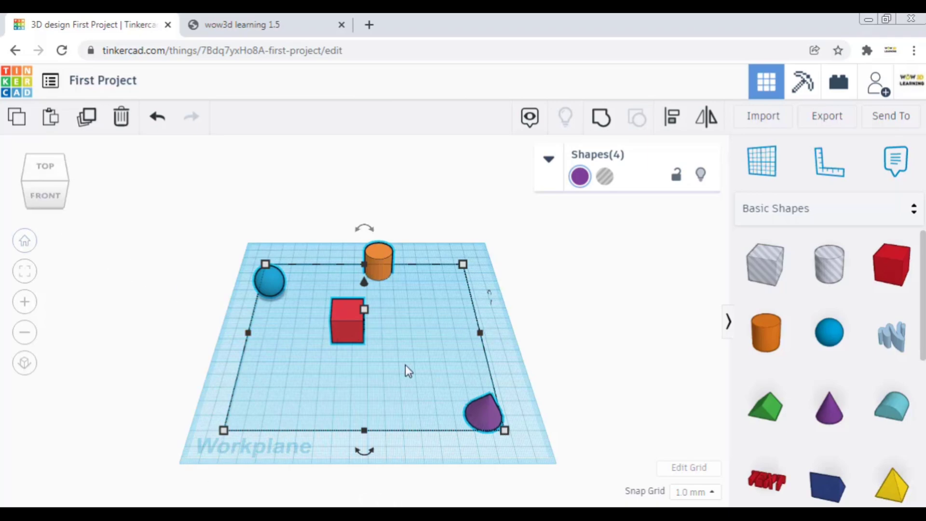
{"action": "left_click", "coordinate": [491, 319]}
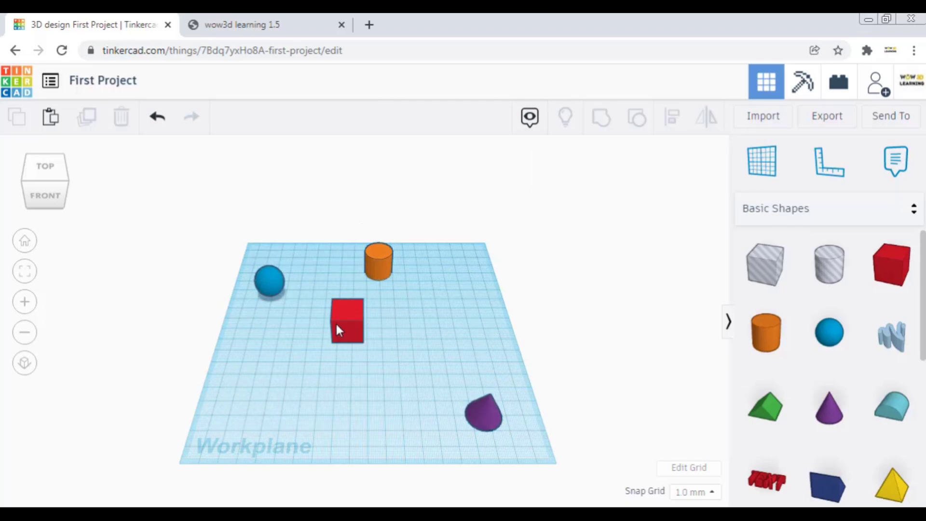
{"action": "scroll", "coordinate": [283, 323], "scroll_direction": "up", "scroll_amount": 2}
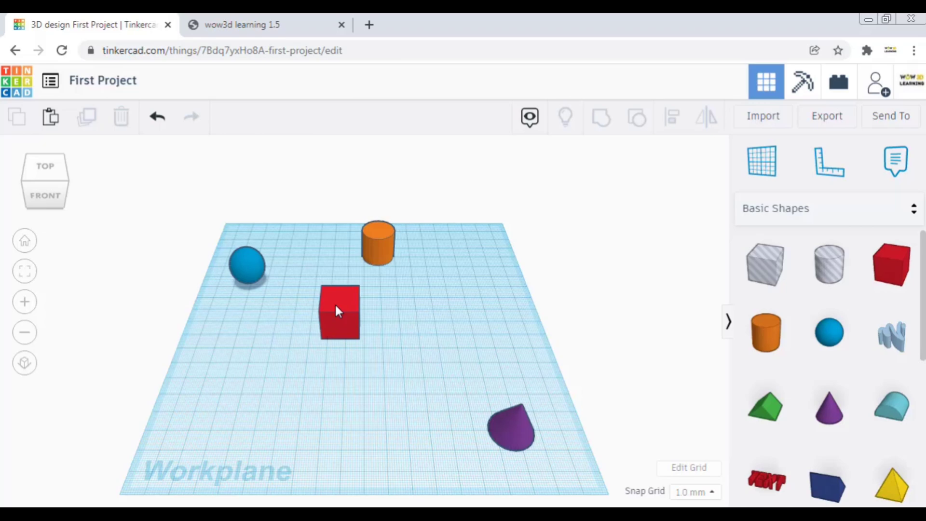
{"action": "left_click", "coordinate": [25, 271]}
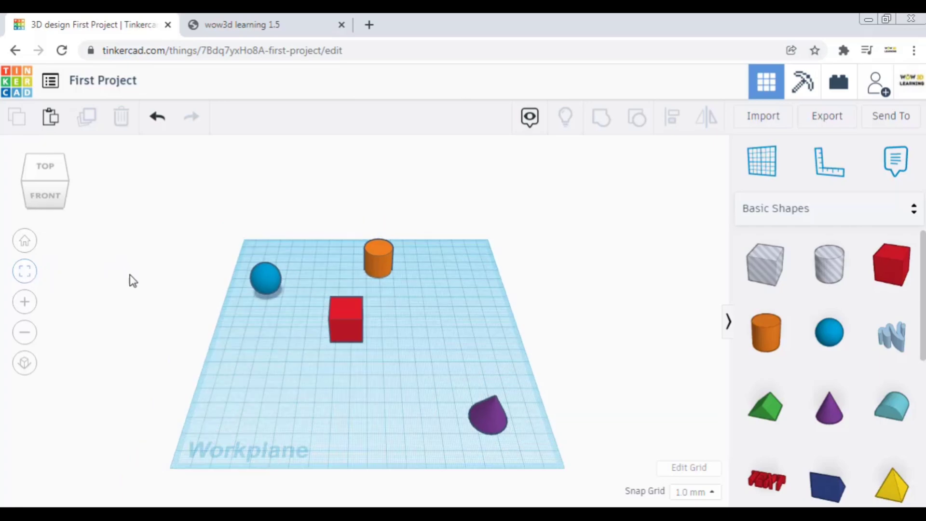
{"action": "scroll", "coordinate": [358, 314], "scroll_direction": "down", "scroll_amount": 1}
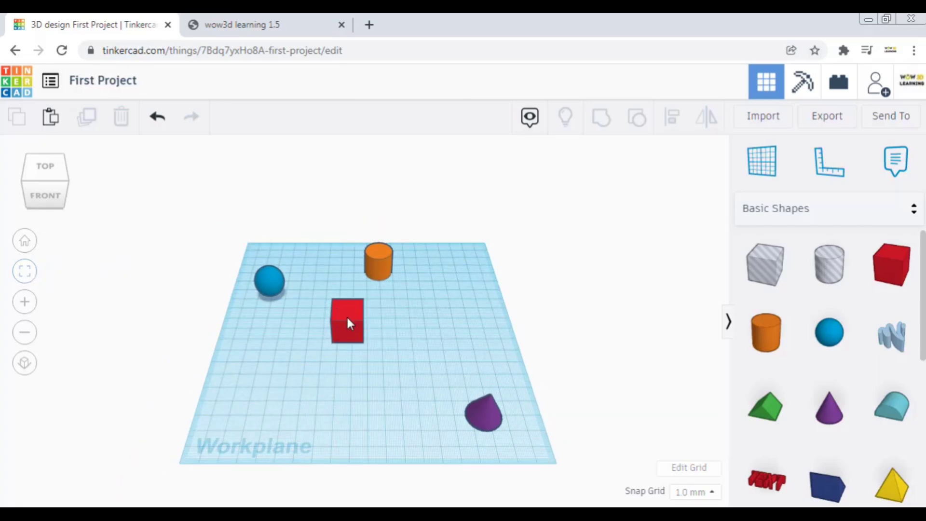
- Fit the view to the red box, look at it from its front right corner and right side, and return home with nothing selected
{"action": "left_click", "coordinate": [348, 319]}
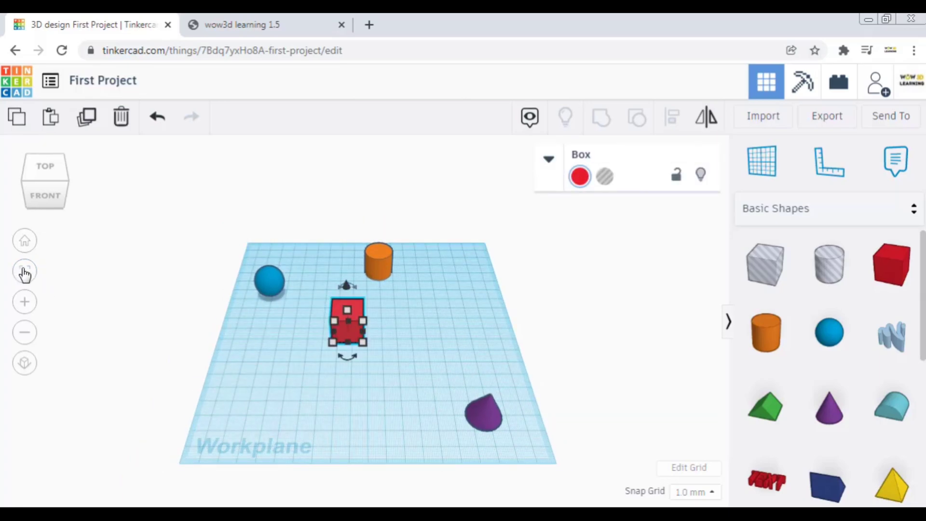
{"action": "left_click", "coordinate": [27, 273]}
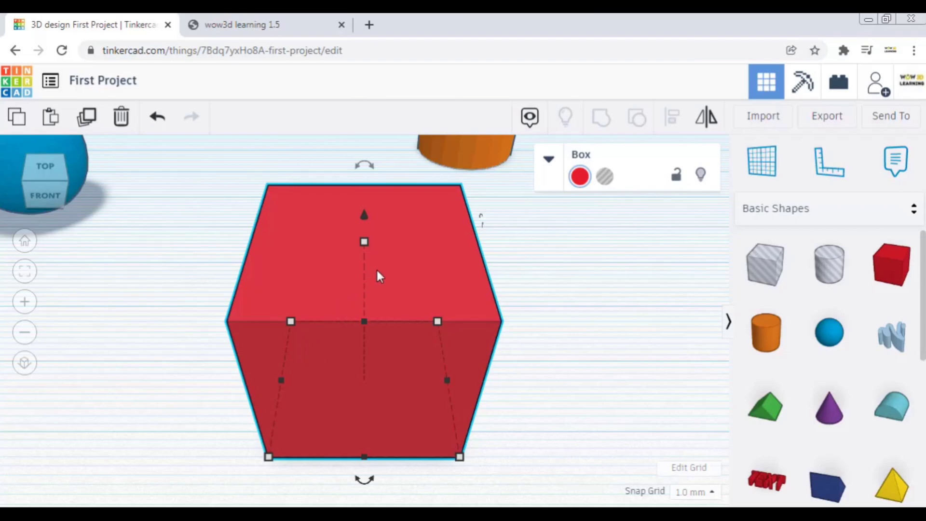
{"action": "left_click", "coordinate": [67, 188]}
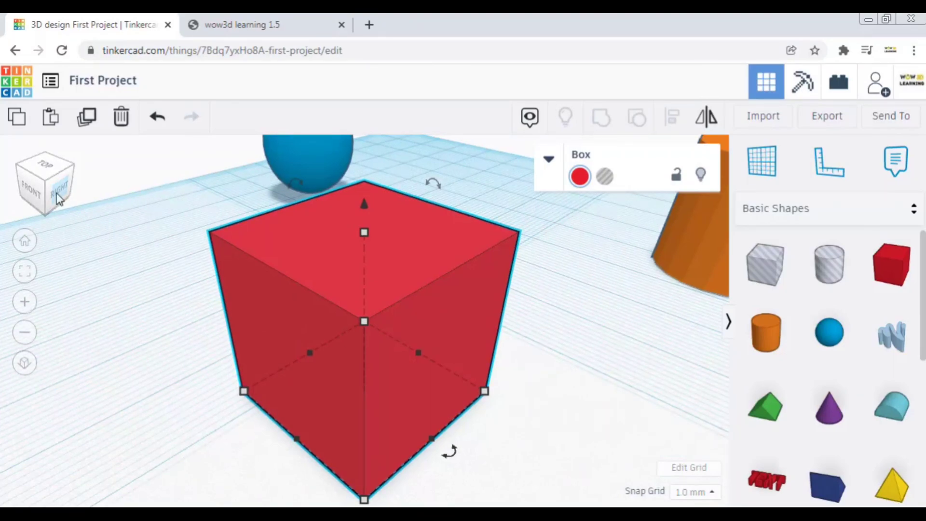
{"action": "left_click", "coordinate": [58, 198]}
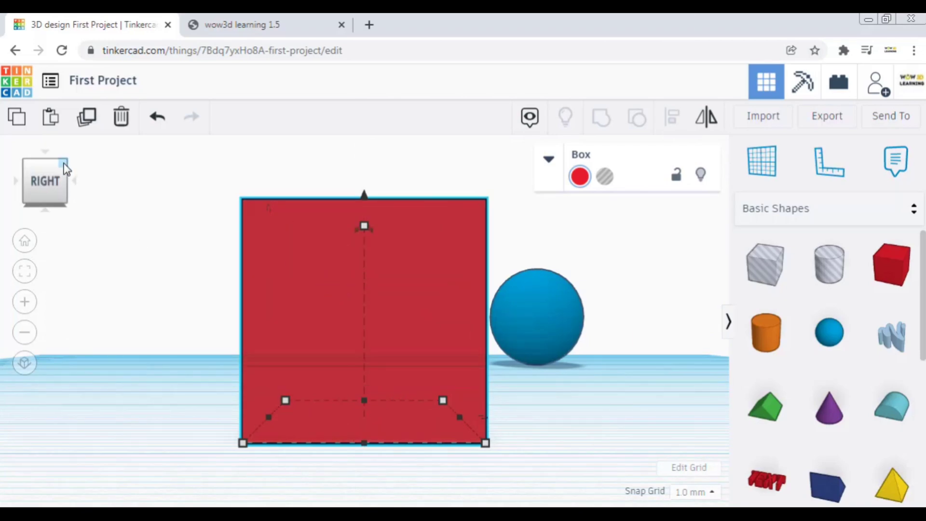
{"action": "right_click_drag", "start_coordinate": [342, 247], "coordinate": [342, 253]}
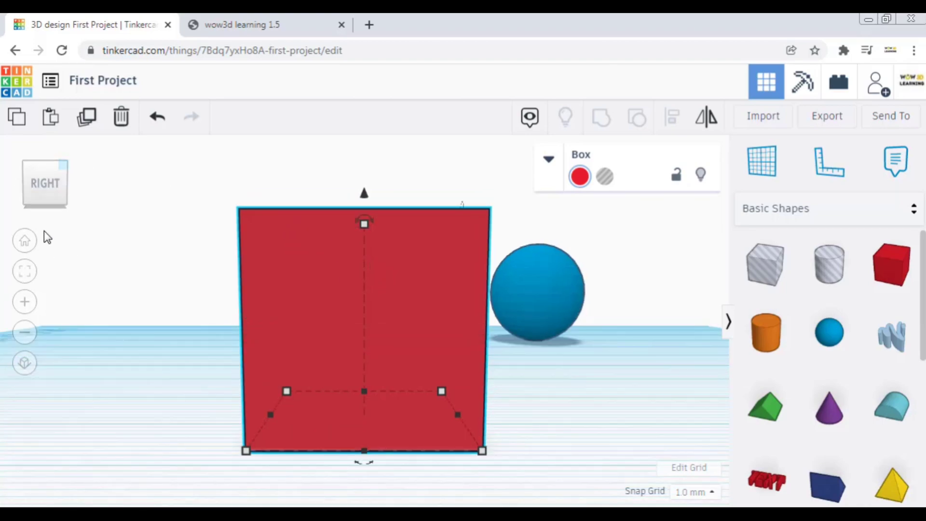
{"action": "left_click", "coordinate": [25, 243]}
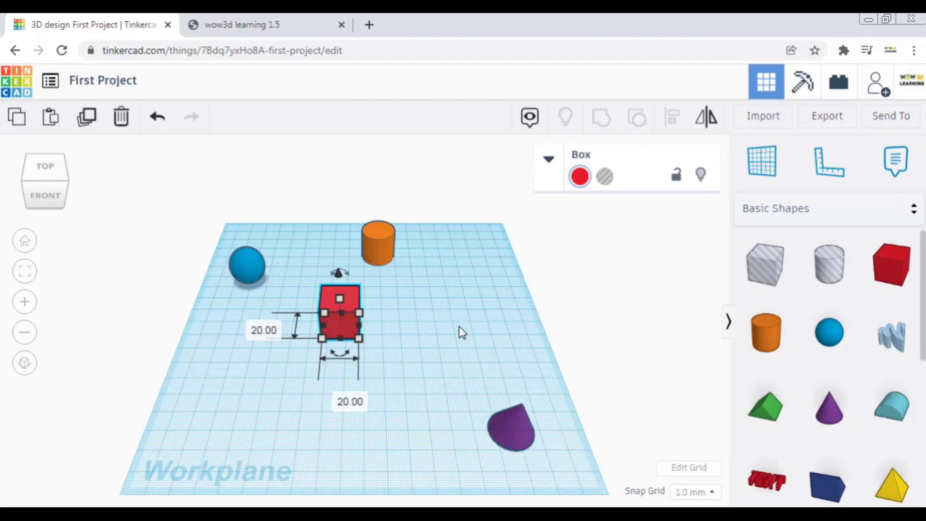
{"action": "left_click", "coordinate": [357, 347]}
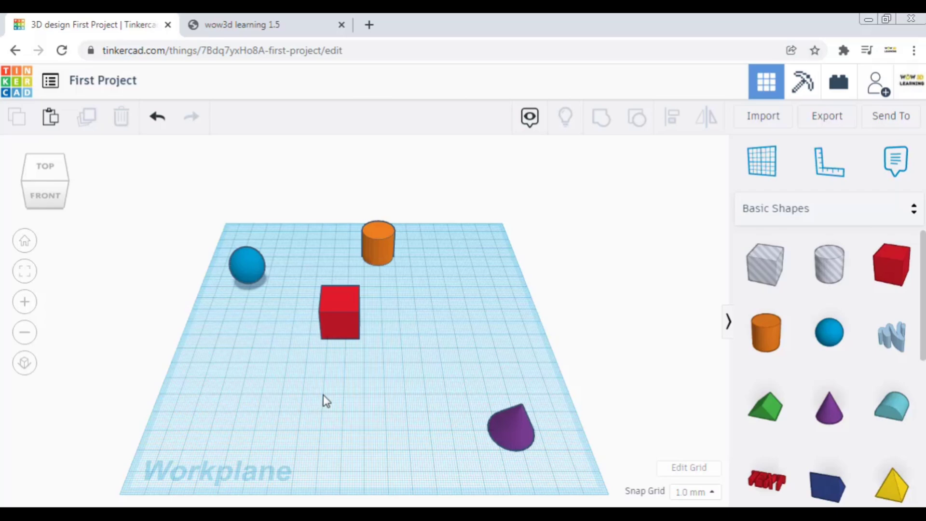
- Zoom the workplane with all four shapes in and out several times, finishing with a single zoom in and out
{"action": "scroll", "coordinate": [323, 394], "scroll_direction": "up", "scroll_amount": 3}
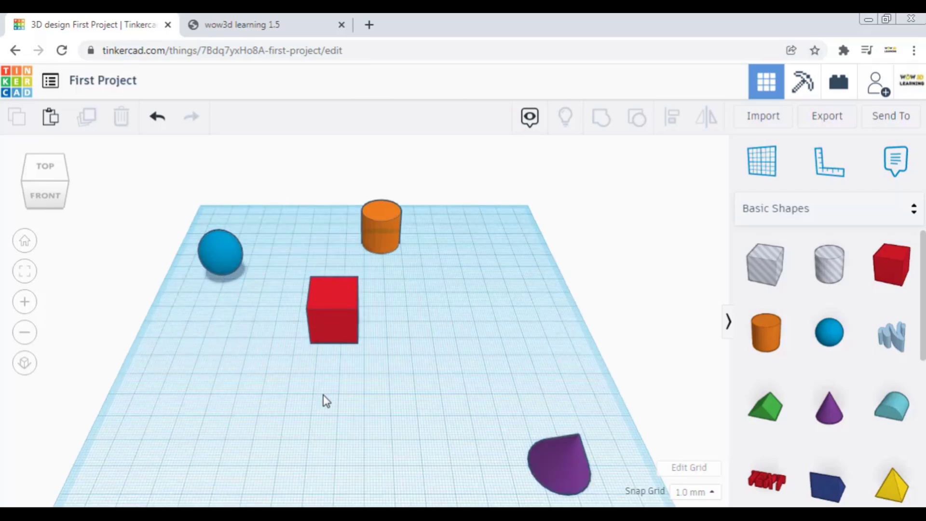
{"action": "scroll", "coordinate": [323, 394], "scroll_direction": "down", "scroll_amount": 1}
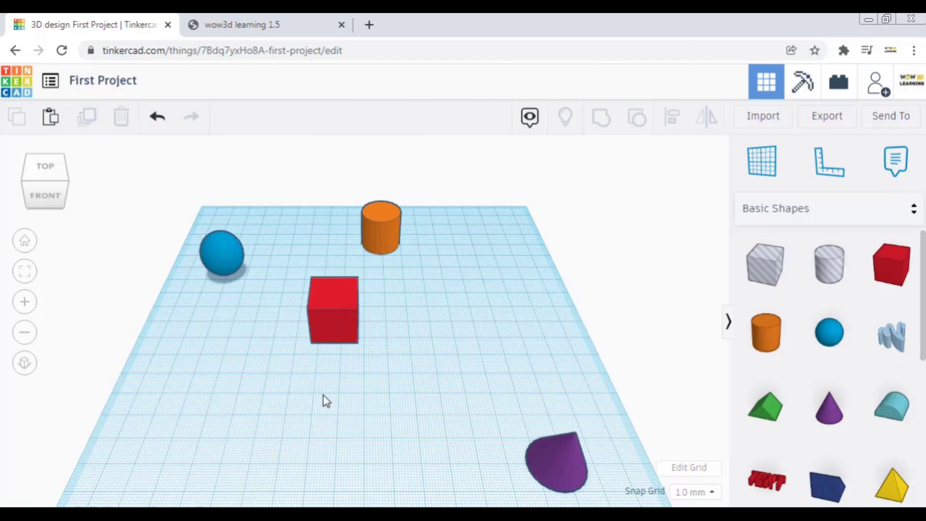
{"action": "scroll", "coordinate": [323, 394], "scroll_direction": "down", "scroll_amount": 2}
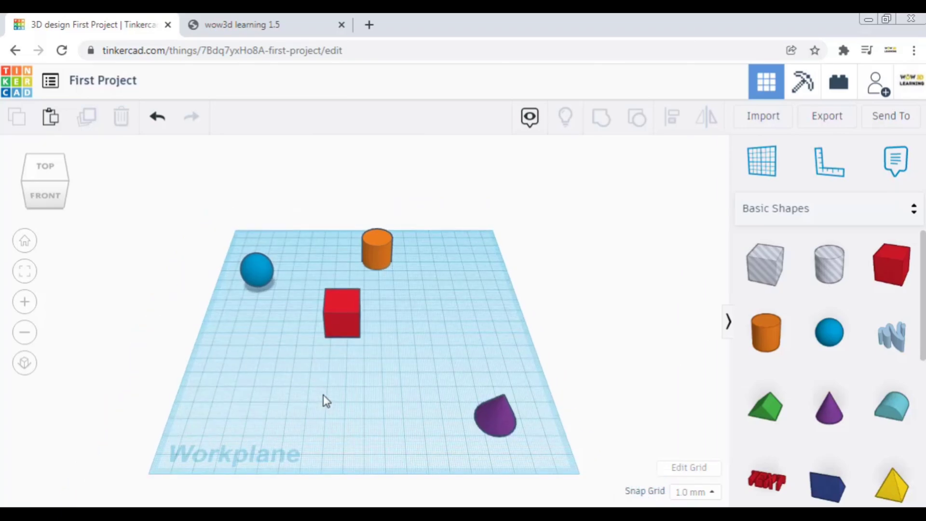
{"action": "scroll", "coordinate": [323, 395], "scroll_direction": "up", "scroll_amount": 1}
{"action": "scroll", "coordinate": [323, 395], "scroll_direction": "down", "scroll_amount": 2}
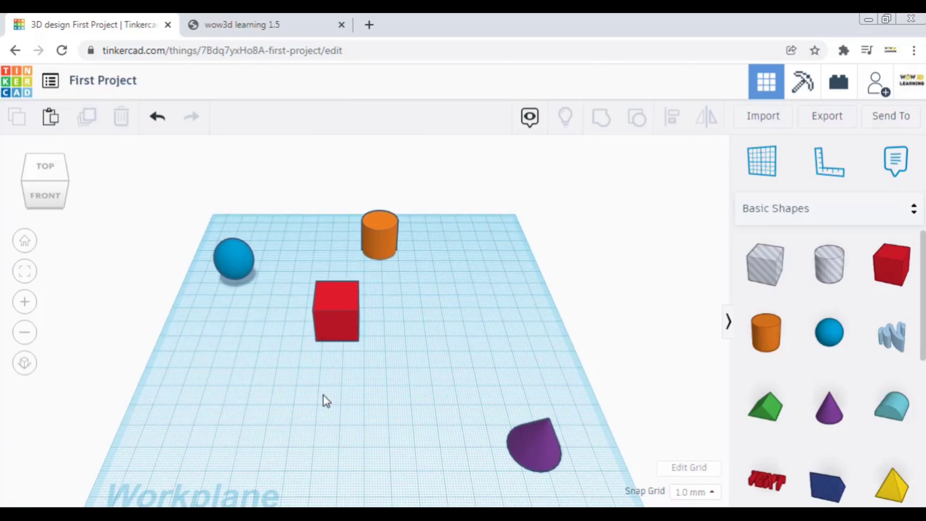
{"action": "scroll", "coordinate": [323, 394], "scroll_direction": "down", "scroll_amount": 2}
{"action": "scroll", "coordinate": [323, 395], "scroll_direction": "up", "scroll_amount": 2}
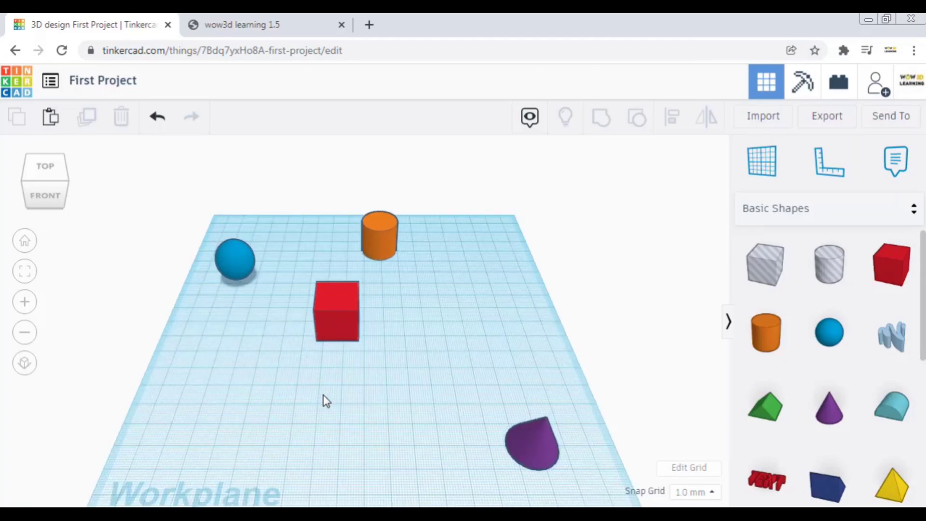
{"action": "scroll", "coordinate": [292, 375], "scroll_direction": "down", "scroll_amount": 2}
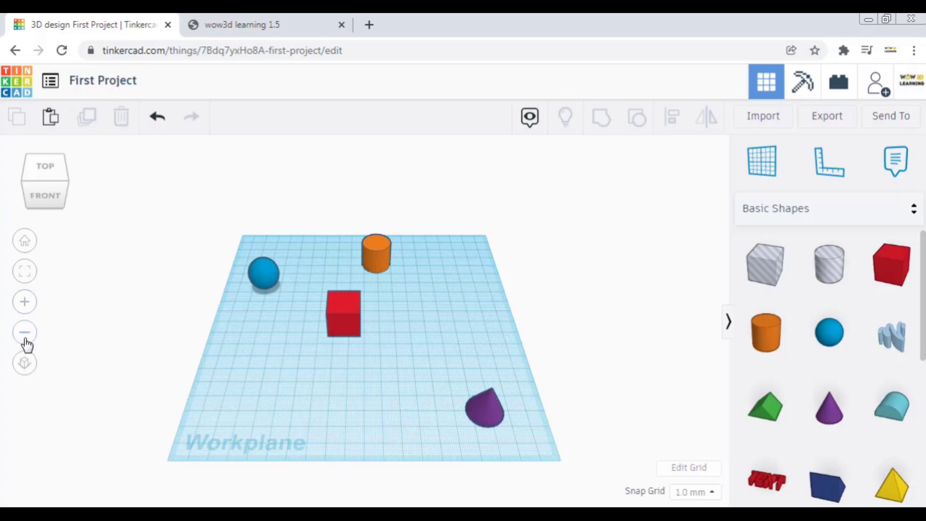
{"action": "left_click", "coordinate": [25, 308]}
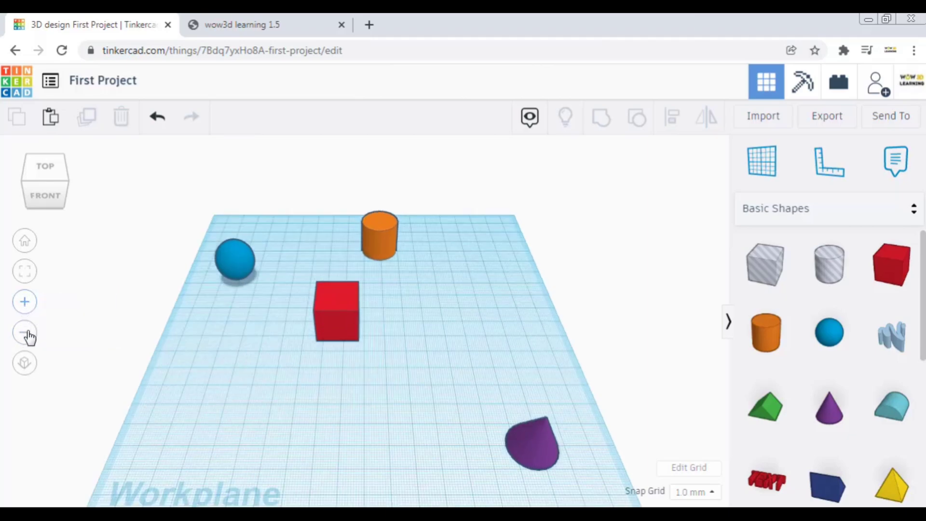
{"action": "left_click", "coordinate": [26, 334]}
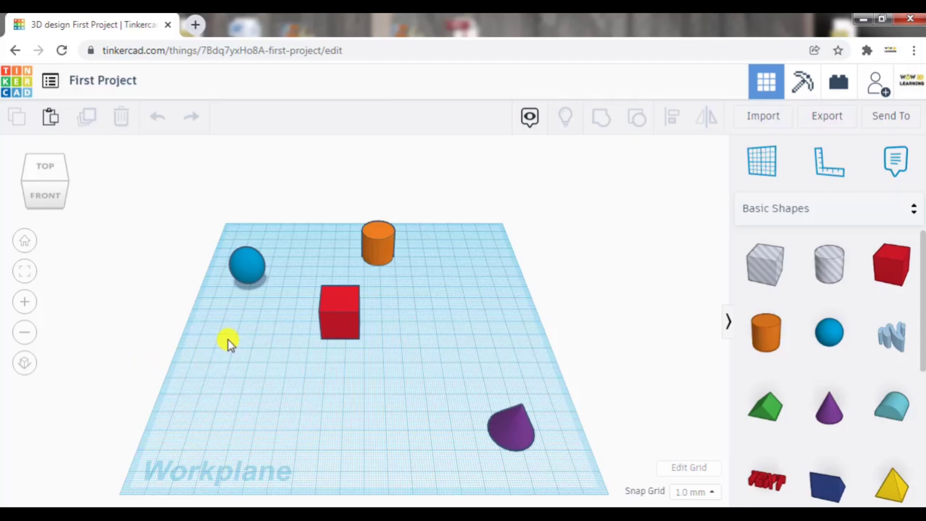
- Pan the workplane to the right and back toward the middle, and return to the home view
{"action": "middle_click_drag", "start_coordinate": [295, 348], "coordinate": [527, 328]}
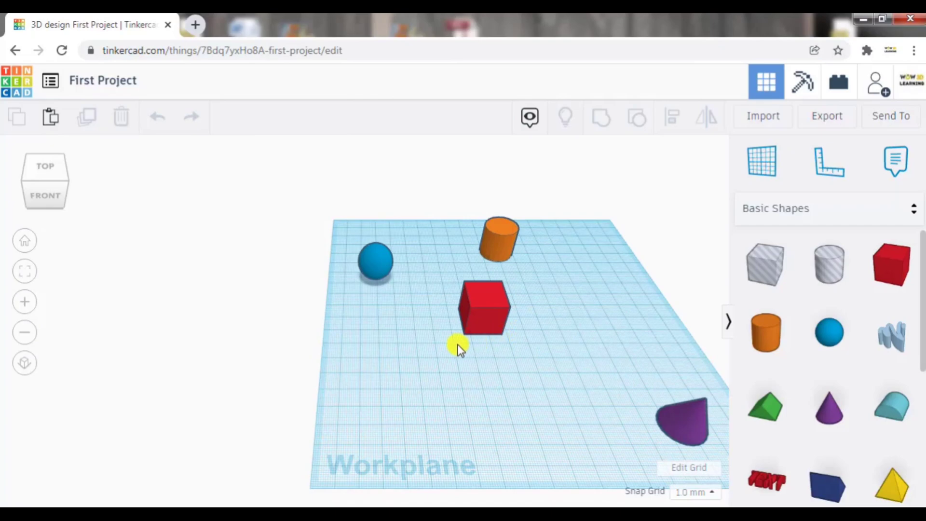
{"action": "middle_click_drag", "start_coordinate": [401, 247], "coordinate": [340, 321]}
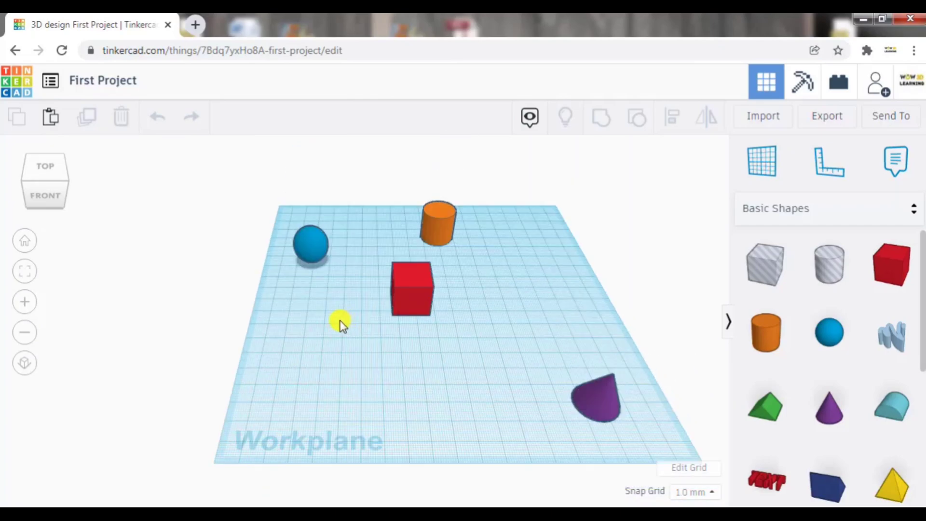
{"action": "middle_click_drag", "start_coordinate": [246, 325], "coordinate": [27, 241]}
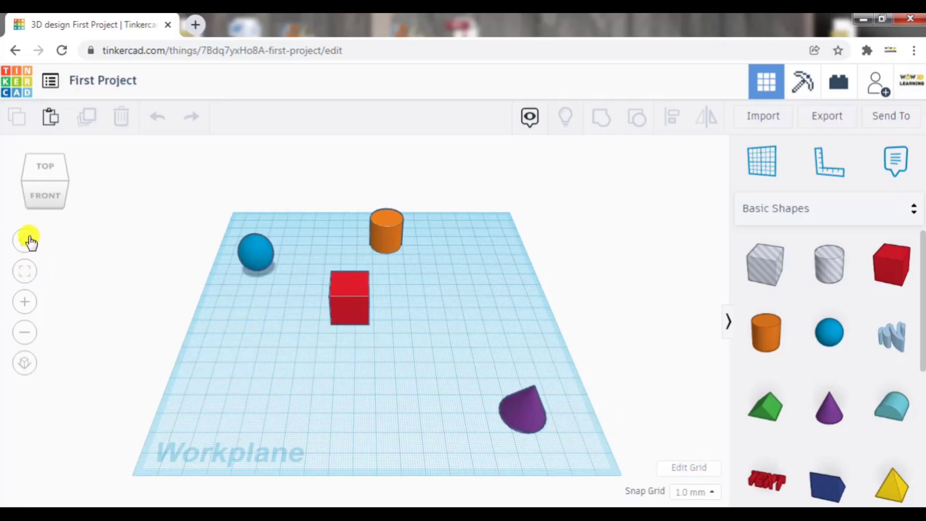
- Zoom in on the centred workplane in small steps and zoom back out
{"action": "left_click", "coordinate": [24, 304]}
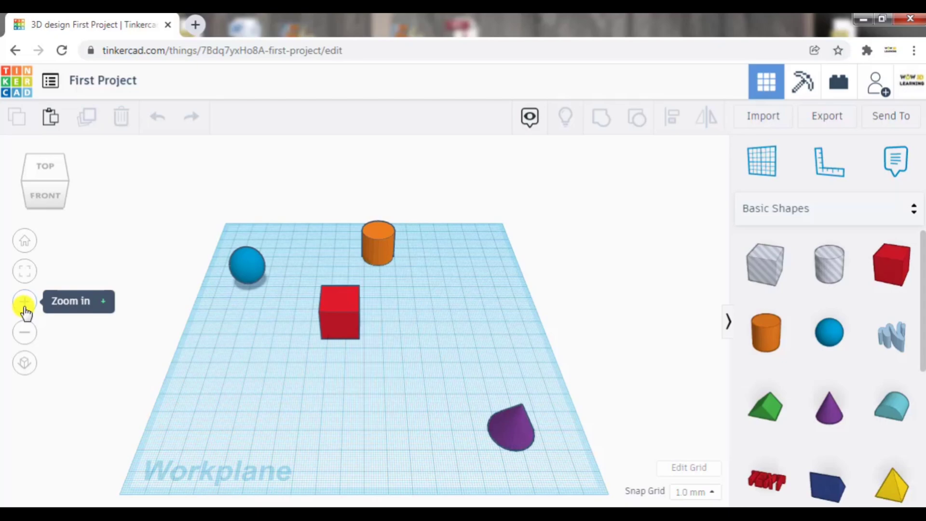
{"action": "left_click", "coordinate": [25, 303]}
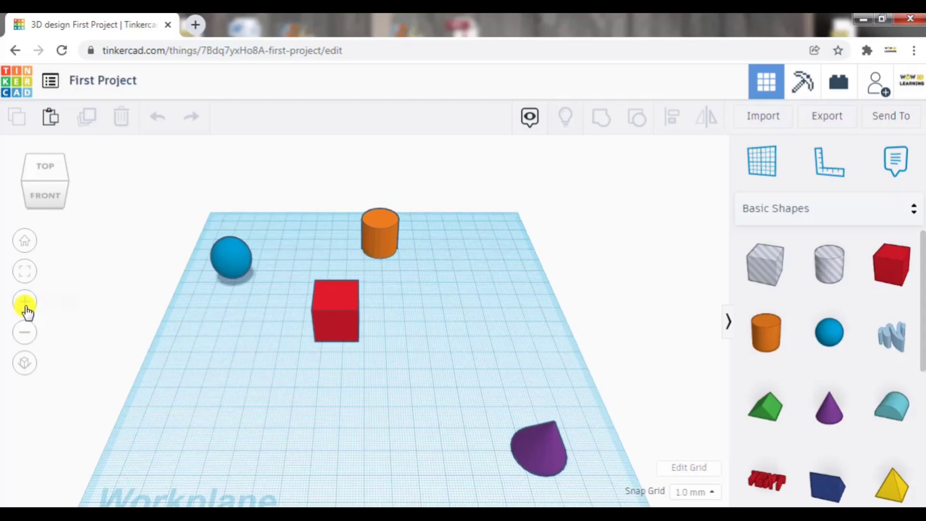
{"action": "left_click", "coordinate": [25, 303]}
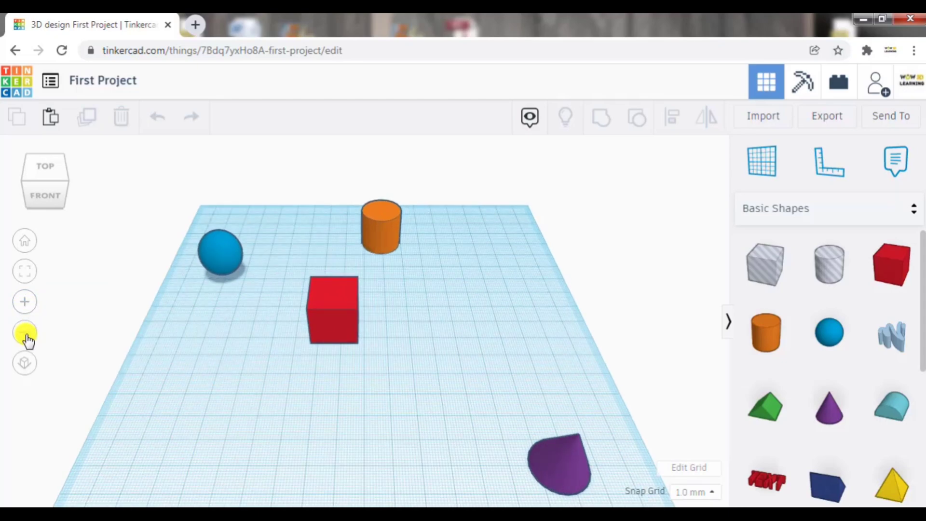
{"action": "left_click", "coordinate": [25, 332]}
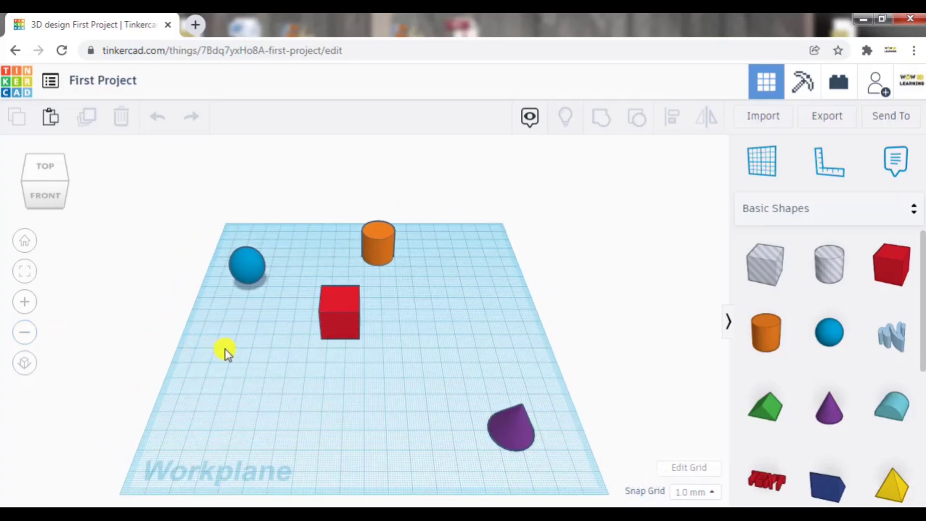
- Pan the workplane right and slightly down, and zoom in three steps toward the sphere, box and cylinder
{"action": "middle_click_drag", "start_coordinate": [276, 359], "coordinate": [280, 358]}
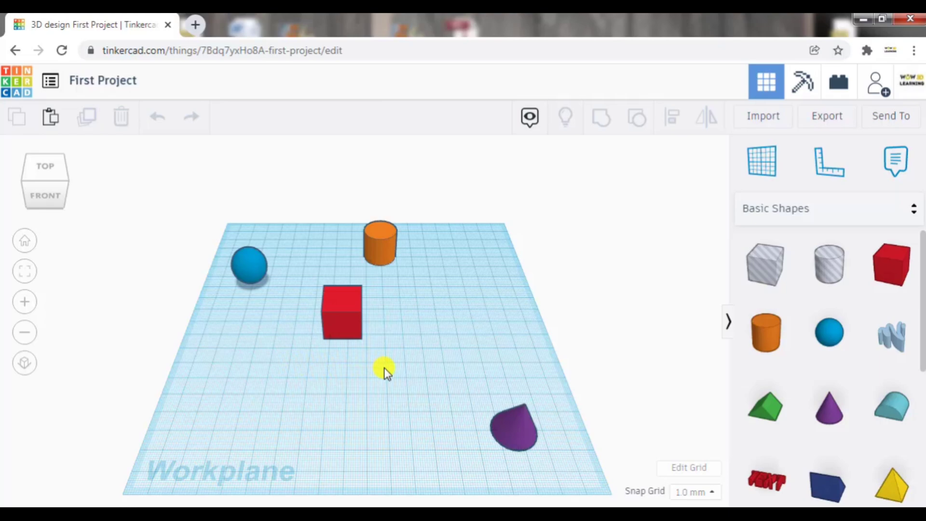
{"action": "middle_click_drag", "start_coordinate": [383, 369], "coordinate": [499, 382]}
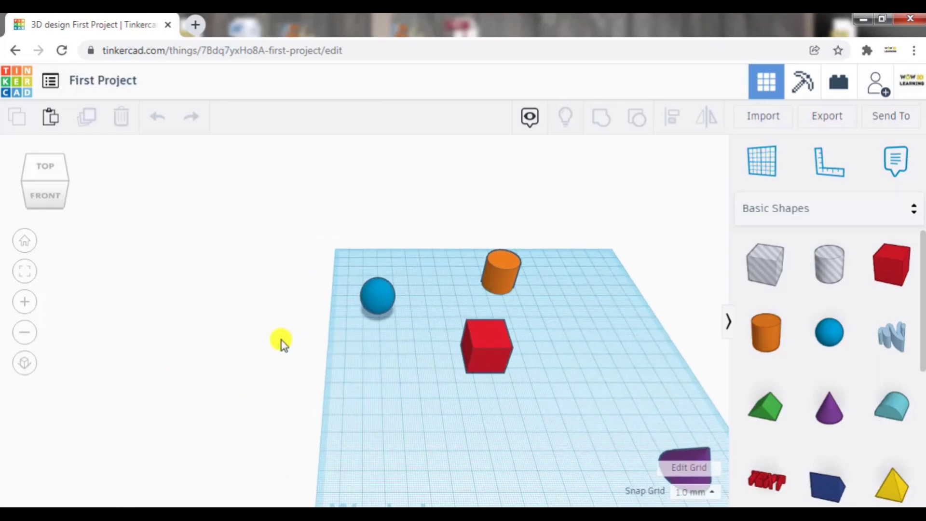
{"action": "left_click", "coordinate": [25, 302]}
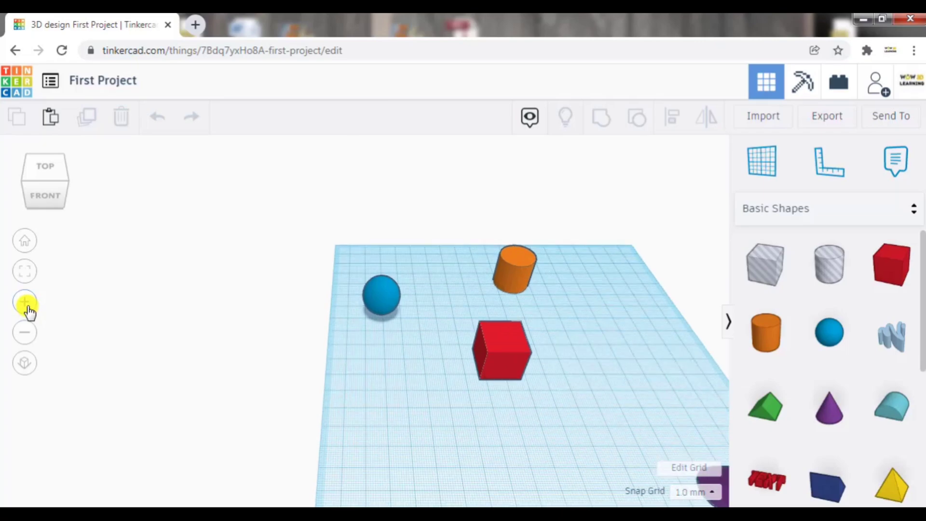
{"action": "left_click", "coordinate": [25, 302]}
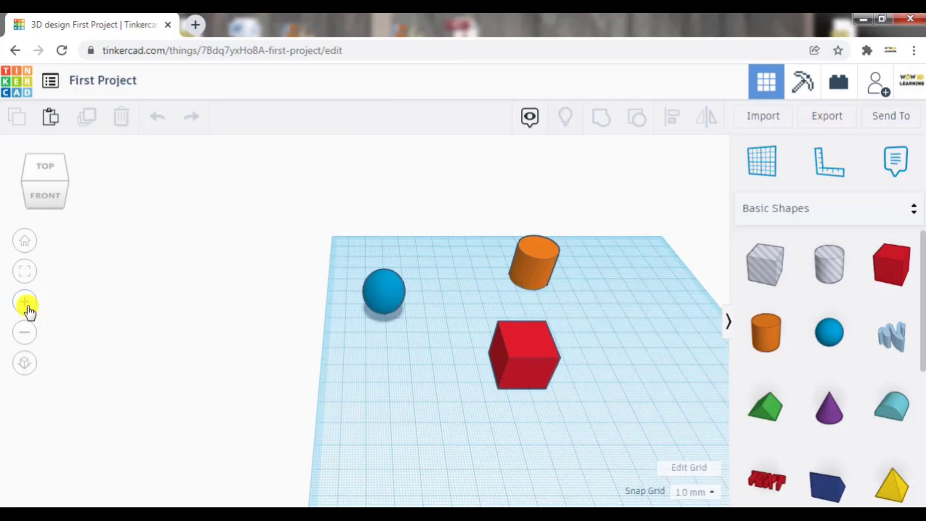
{"action": "left_click", "coordinate": [25, 302]}
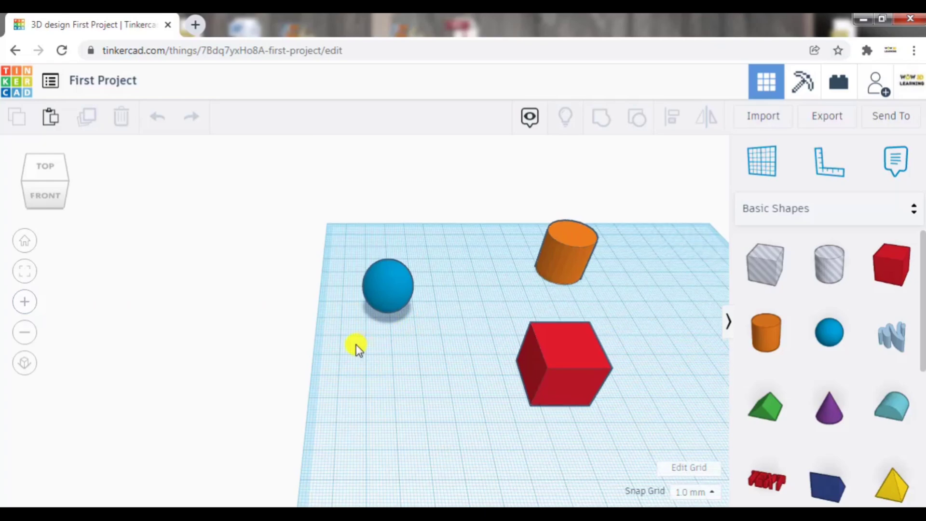
- Pan the enlarged workplane down and left, zoom in three more steps toward the orange cylinder, and return to the home view
{"action": "middle_click_drag", "start_coordinate": [316, 376], "coordinate": [259, 416]}
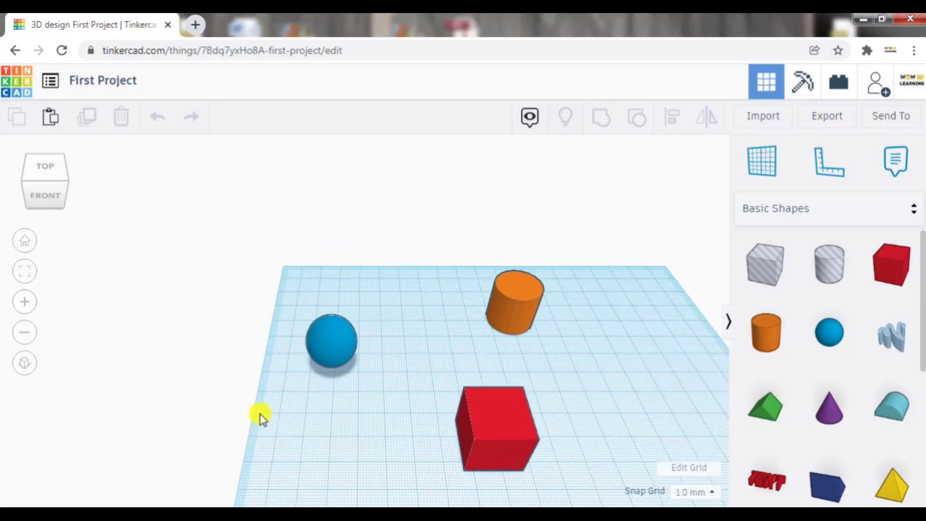
{"action": "mouse_move", "coordinate": [210, 456]}
{"action": "middle_mouse_down"}
{"action": "mouse_move", "coordinate": [191, 500]}
{"action": "mouse_move", "coordinate": [195, 466]}
{"action": "middle_mouse_up"}
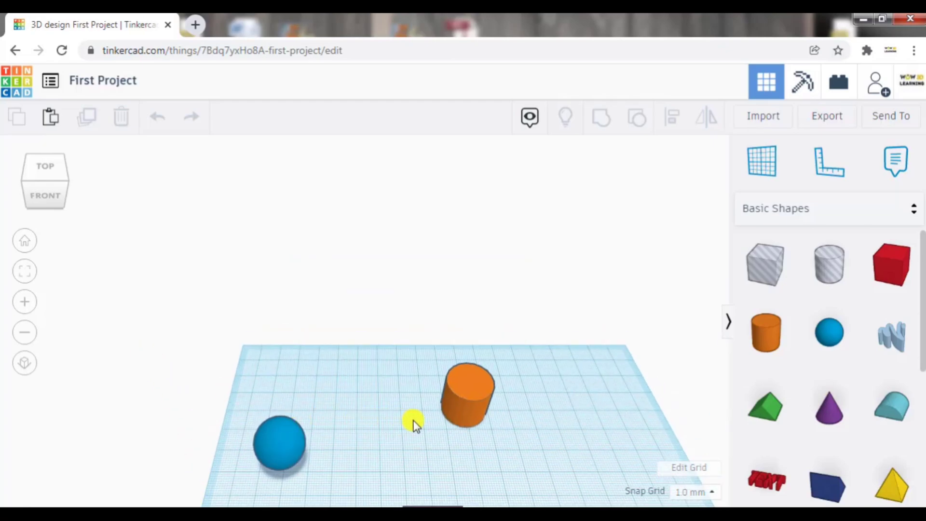
{"action": "middle_click_drag", "start_coordinate": [376, 432], "coordinate": [185, 379]}
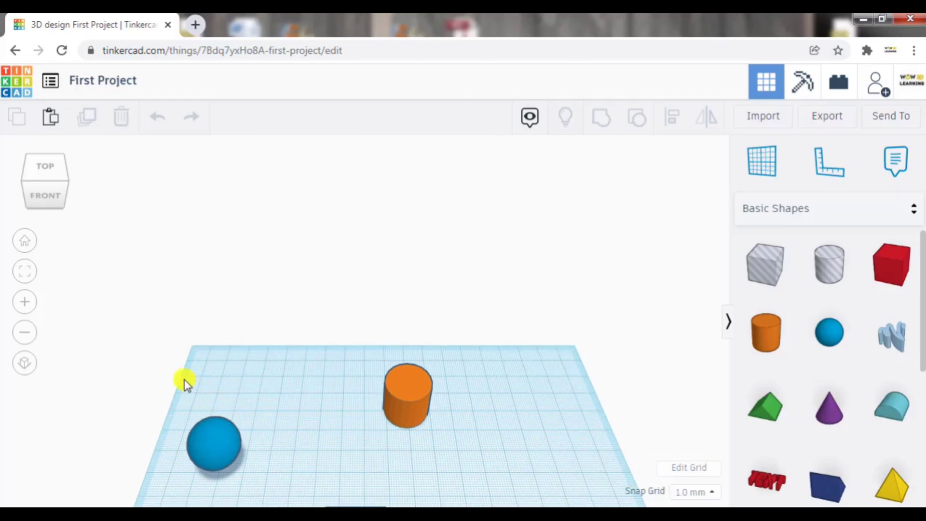
{"action": "left_click", "coordinate": [20, 304]}
{"action": "left_click", "coordinate": [21, 304]}
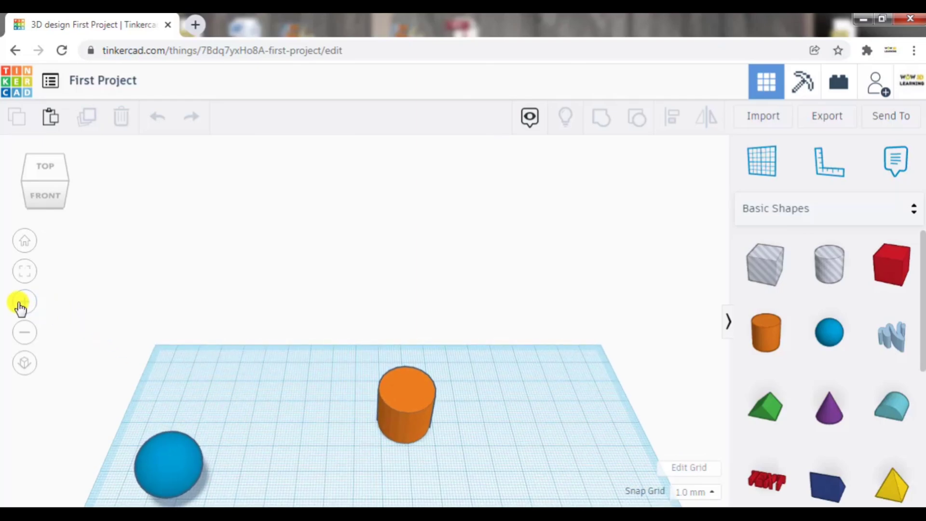
{"action": "left_click", "coordinate": [20, 304]}
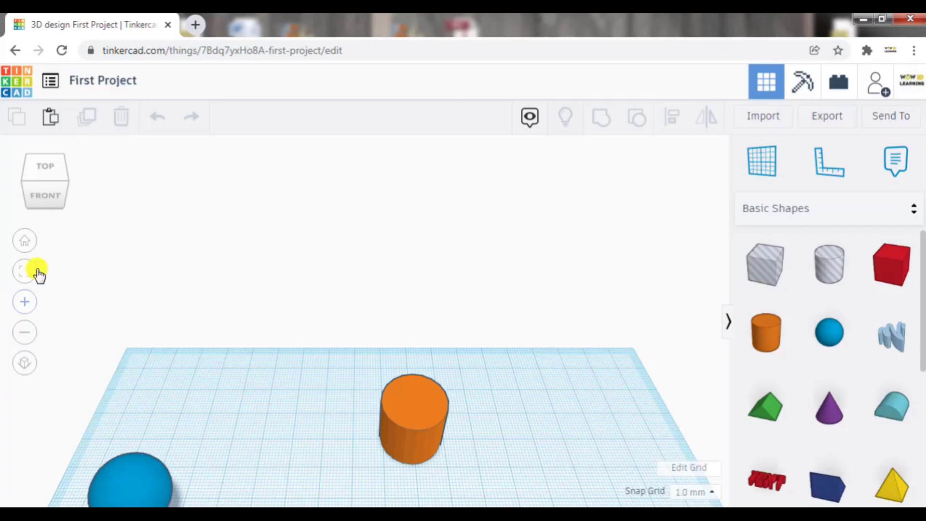
{"action": "left_click", "coordinate": [25, 243]}
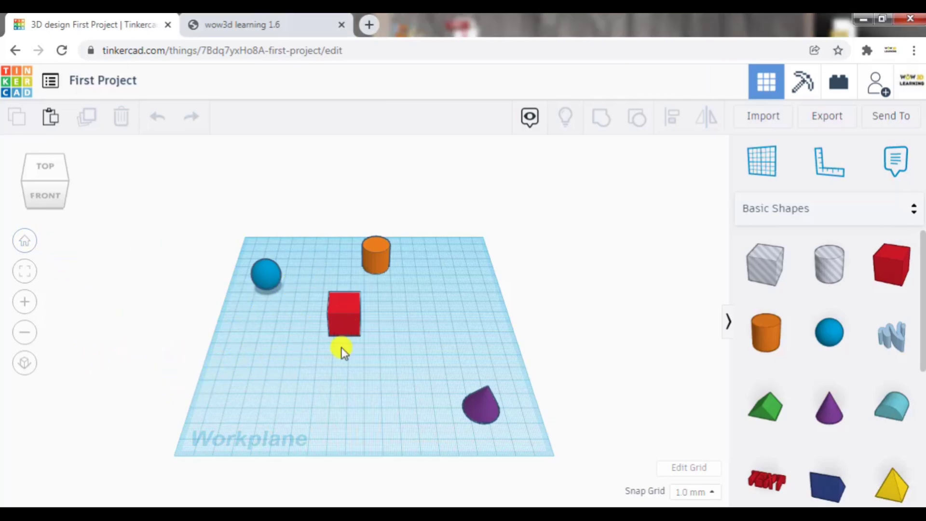
- View the shapes level from the edge between front and right, select the purple cone and check its height
{"action": "scroll", "coordinate": [341, 348], "scroll_direction": "up", "scroll_amount": 2}
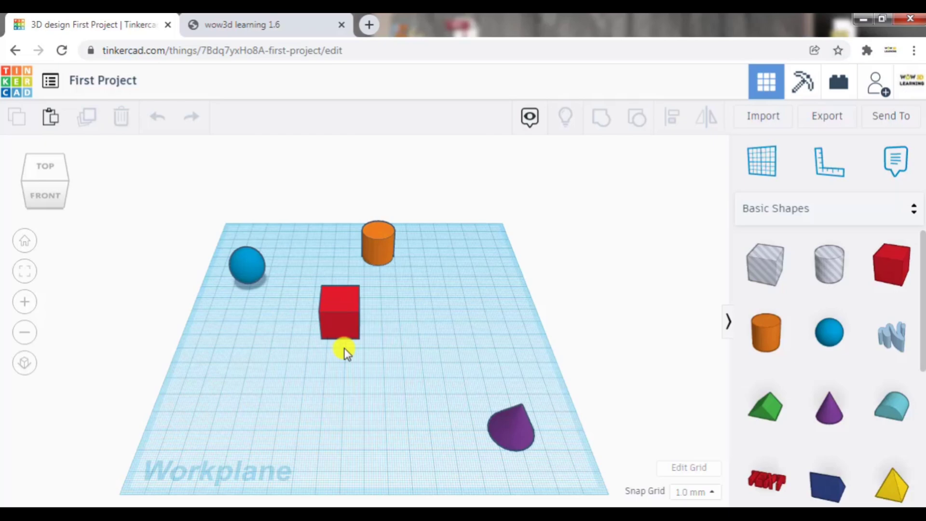
{"action": "left_click", "coordinate": [64, 200]}
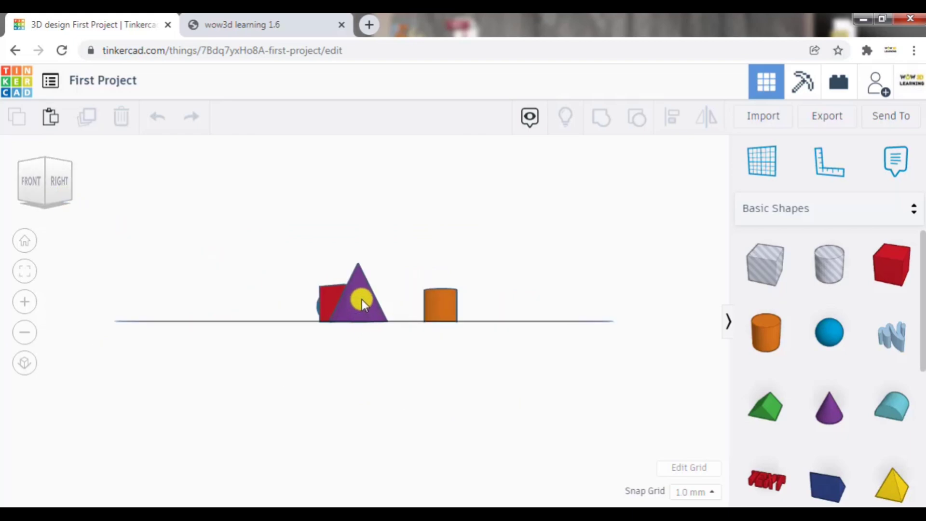
{"action": "left_click", "coordinate": [362, 299]}
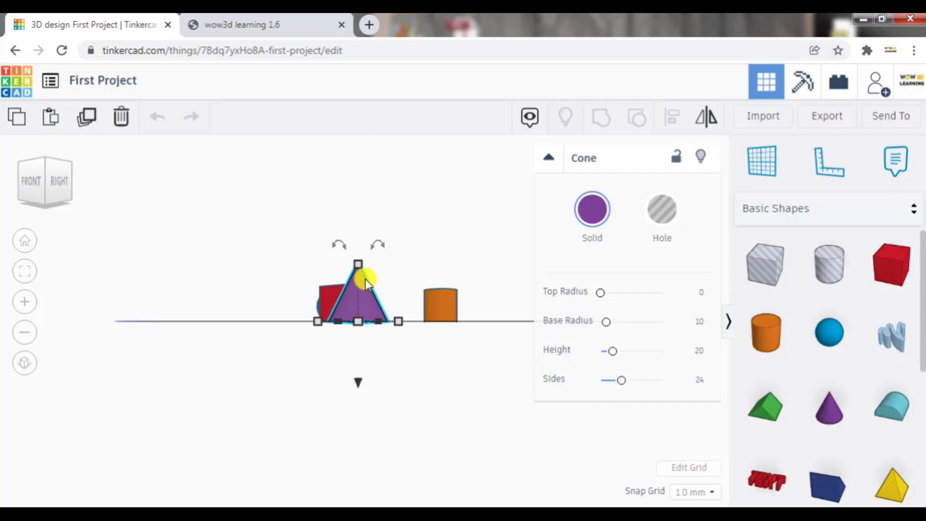
{"action": "mouse_move", "coordinate": [357, 265]}
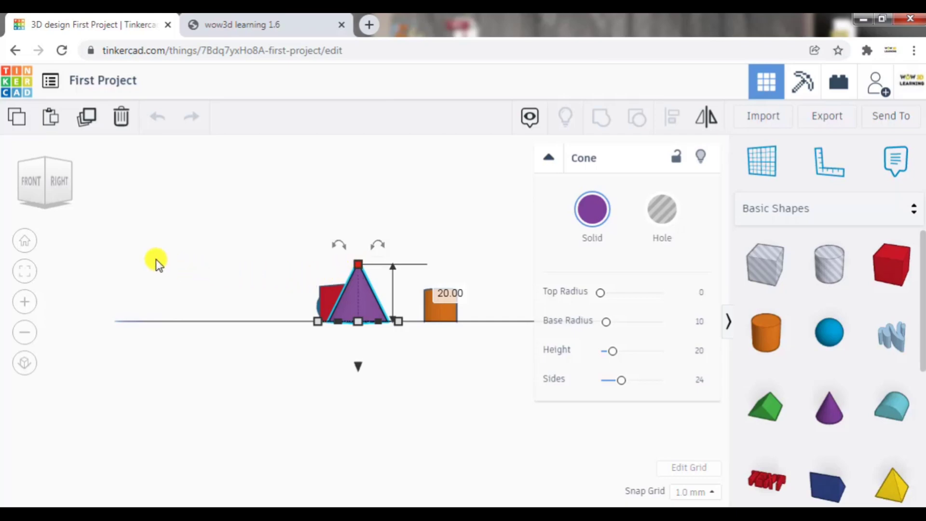
- View the shapes level from the edge between right and back, and orbit round to their back and left sides
{"action": "left_click", "coordinate": [71, 179]}
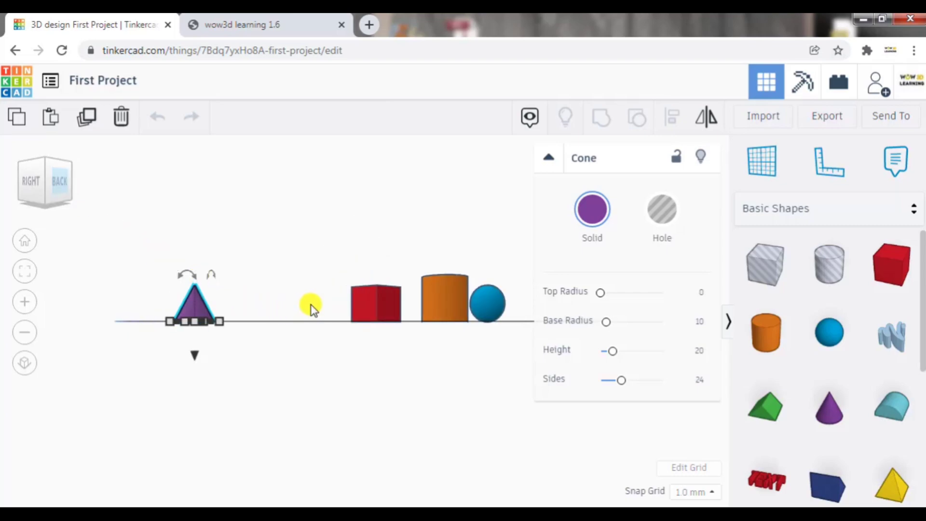
{"action": "right_click_drag", "start_coordinate": [267, 312], "coordinate": [120, 303]}
{"action": "right_click_drag", "start_coordinate": [297, 321], "coordinate": [283, 293]}
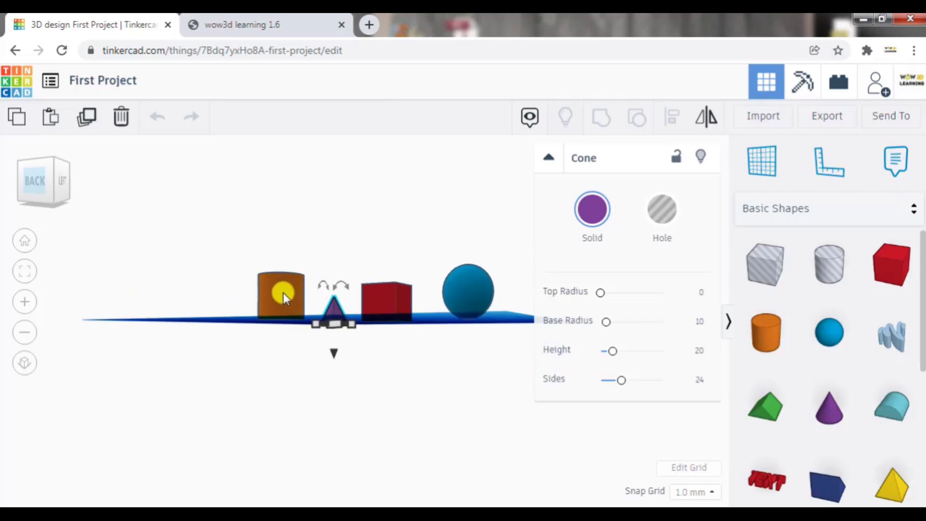
- Select the orange cylinder, orbit to look down on it from the back left, and check its height
{"action": "left_click", "coordinate": [275, 290]}
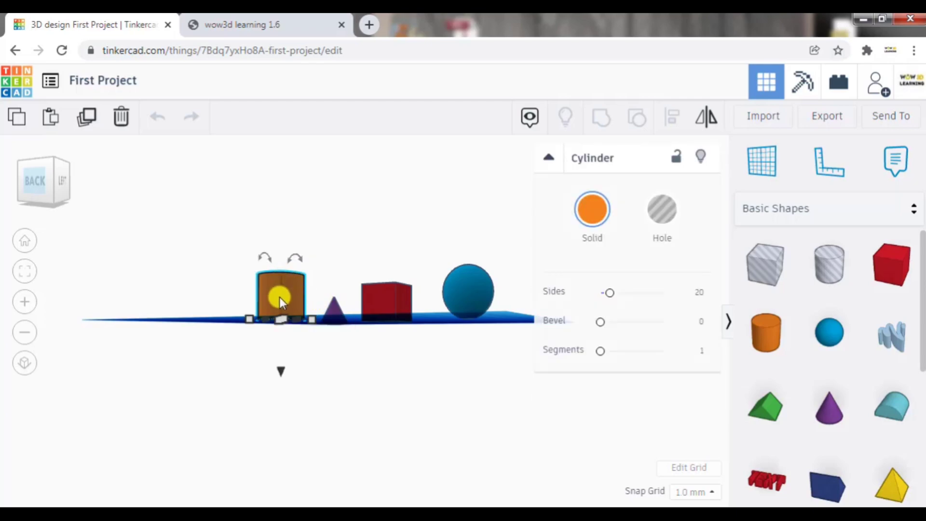
{"action": "right_click_drag", "start_coordinate": [325, 287], "coordinate": [273, 317]}
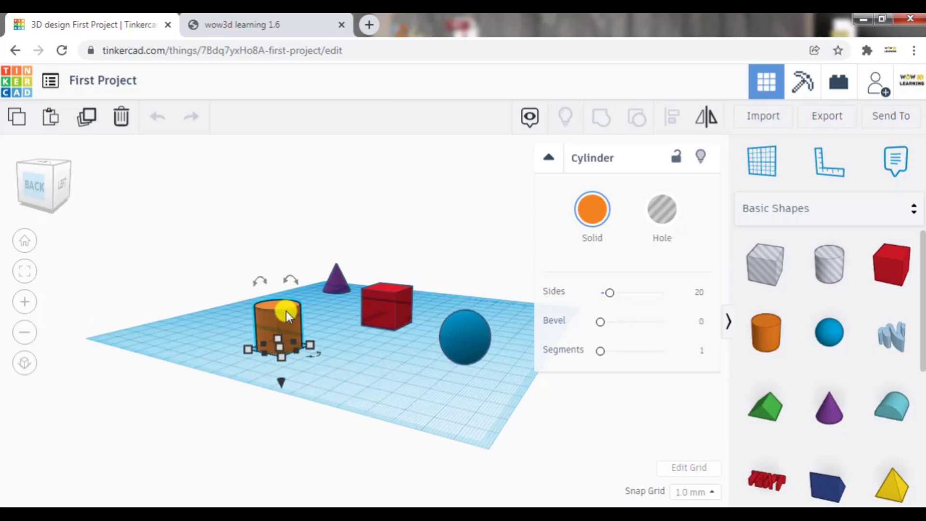
{"action": "mouse_move", "coordinate": [279, 346]}
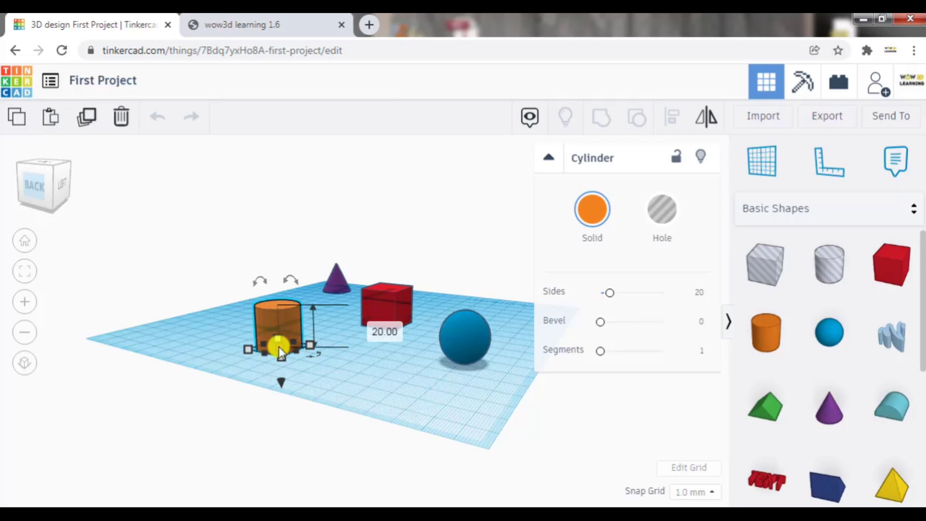
- Select the purple cone, view the shapes straight from the back and switch to the flat (orthographic) view
{"action": "left_click", "coordinate": [333, 282]}
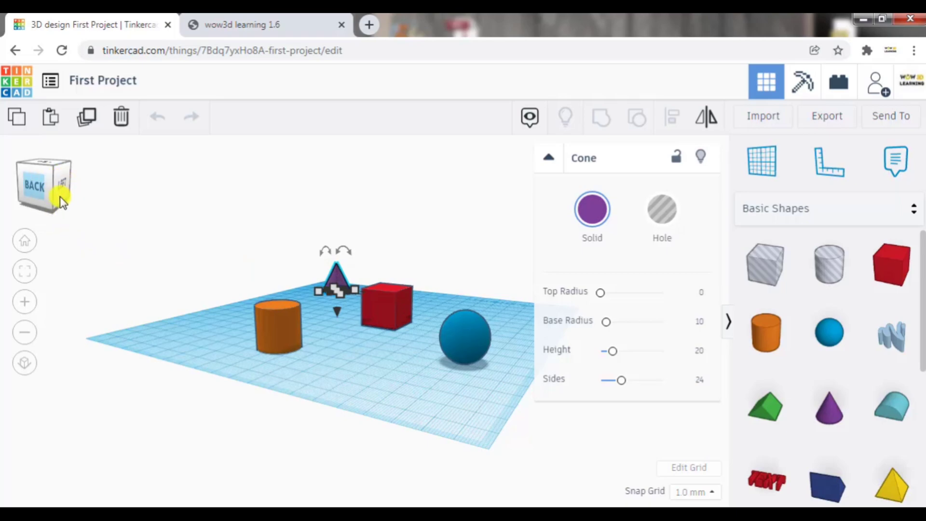
{"action": "left_click", "coordinate": [33, 187]}
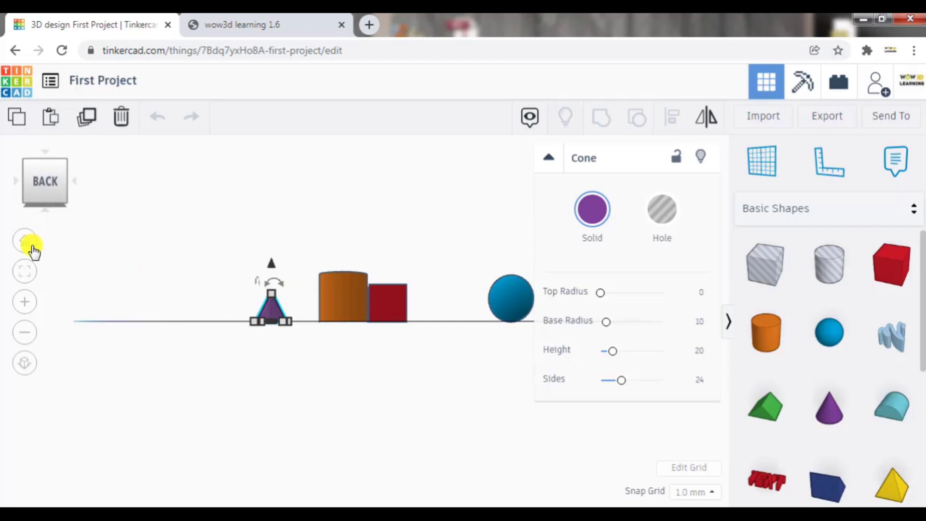
{"action": "left_click", "coordinate": [25, 367]}
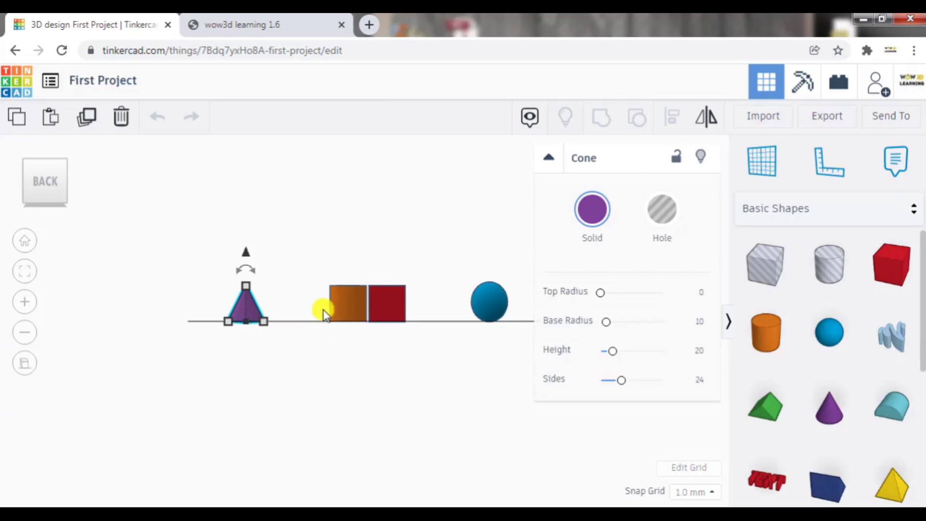
- Look at the flat projection from the upper back-left corner and the home view, and return to perspective view
{"action": "left_click", "coordinate": [61, 188]}
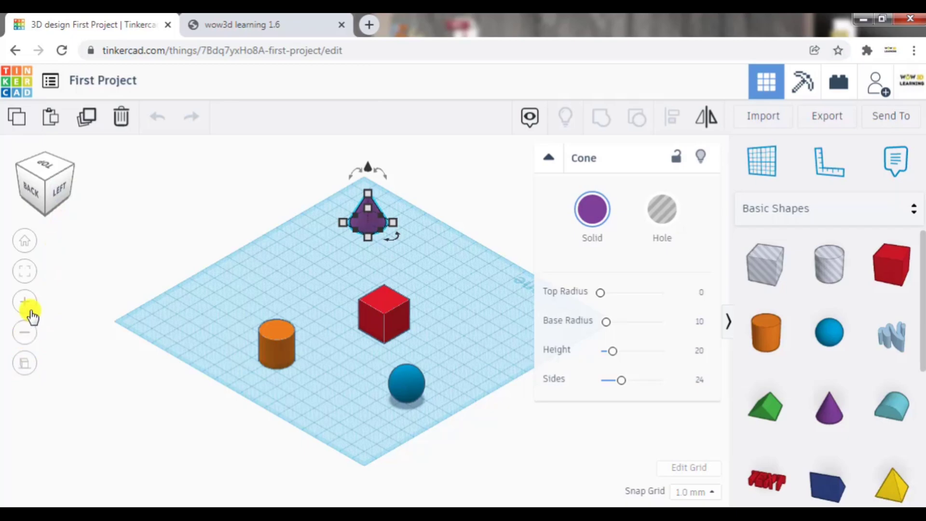
{"action": "left_click", "coordinate": [25, 241]}
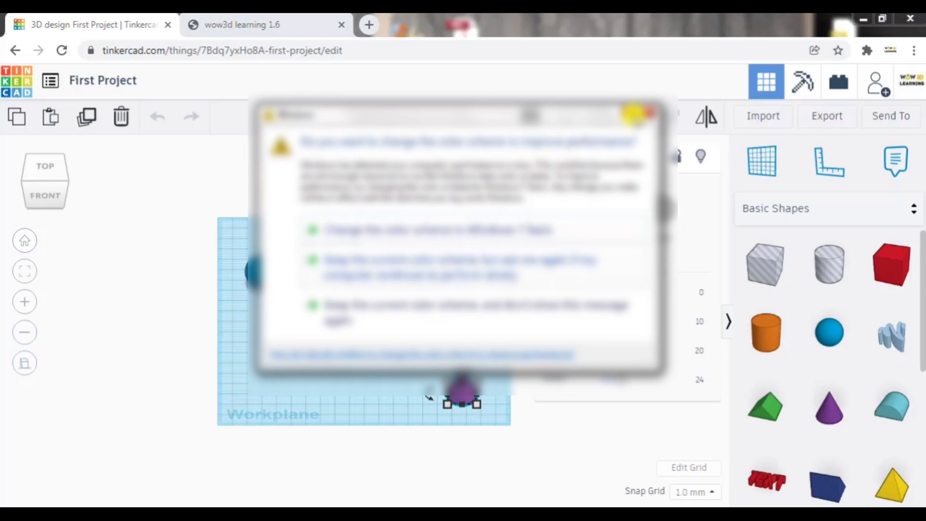
{"action": "left_click", "coordinate": [635, 115]}
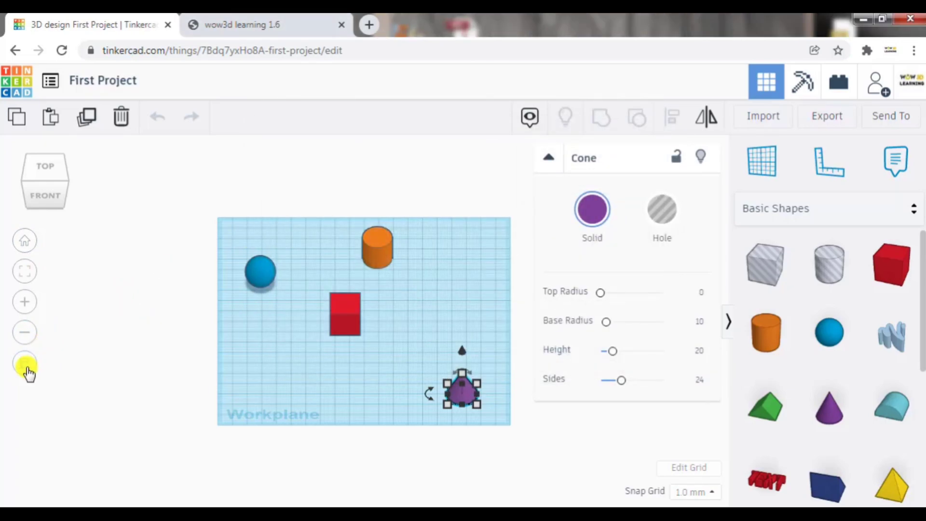
{"action": "left_click", "coordinate": [25, 366]}
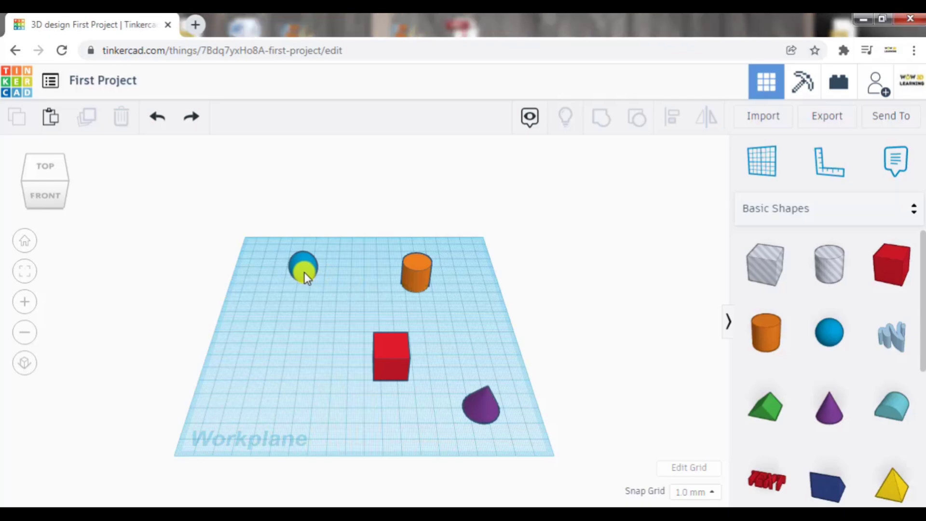
- Select the blue sphere and paste three copies of it in a row toward the orange cylinder
{"action": "left_click", "coordinate": [303, 273]}
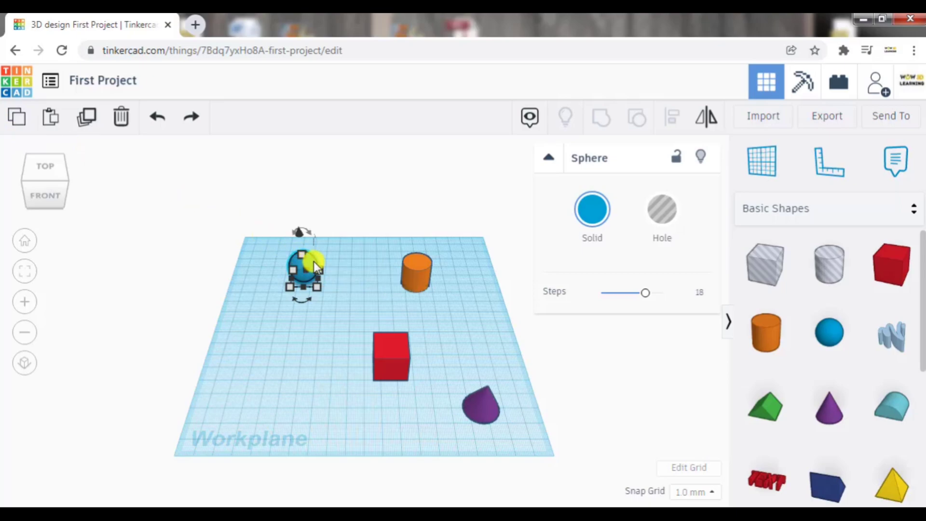
{"action": "left_click", "coordinate": [51, 120]}
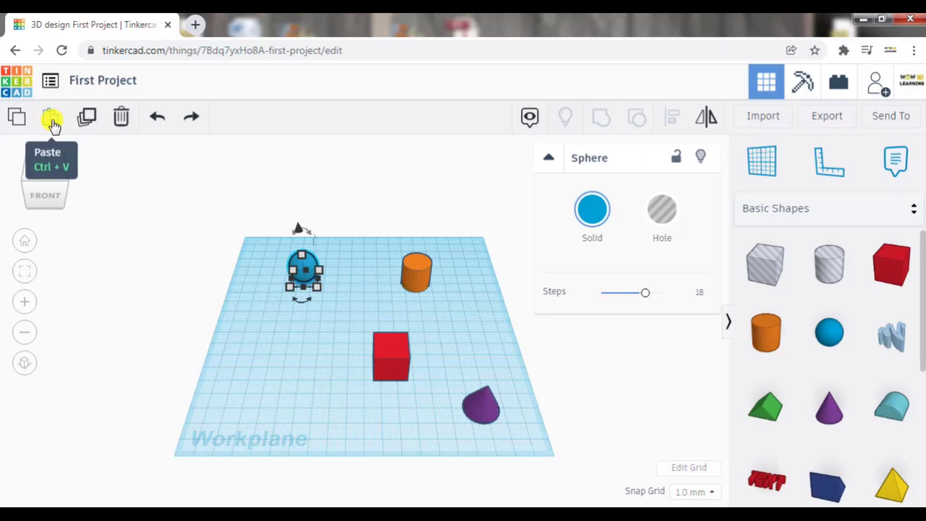
{"action": "left_click", "coordinate": [53, 125]}
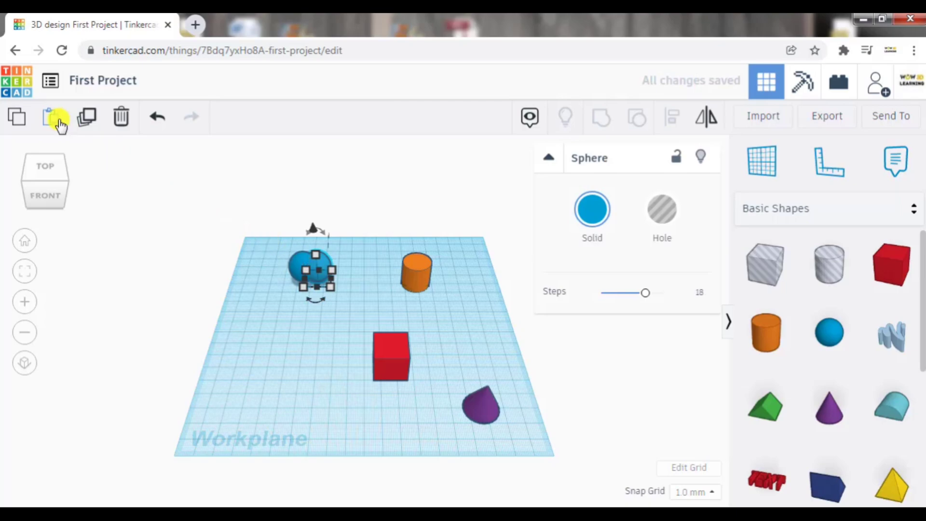
{"action": "left_click", "coordinate": [54, 125]}
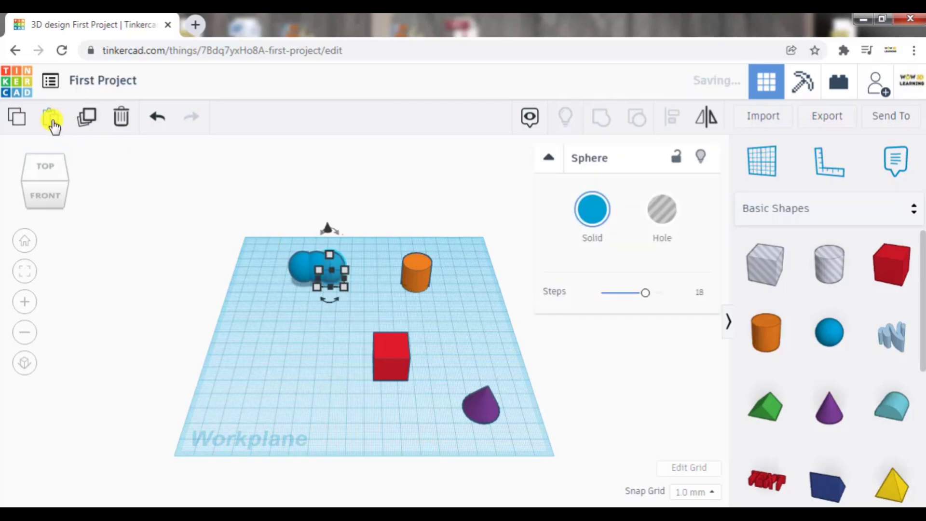
{"action": "left_click", "coordinate": [54, 125]}
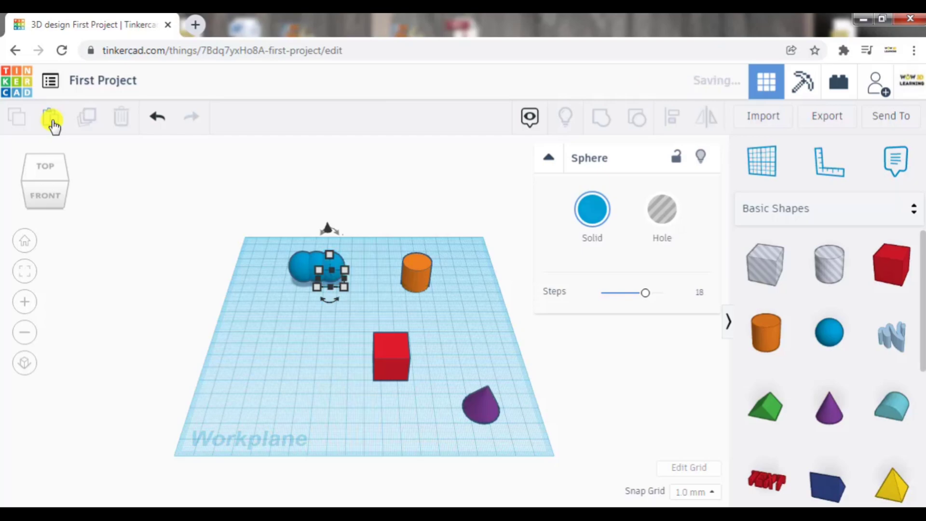
- Step back and forth through the sphere pastes with undo and redo, finishing with every pasted copy undone
{"action": "left_click", "coordinate": [157, 121]}
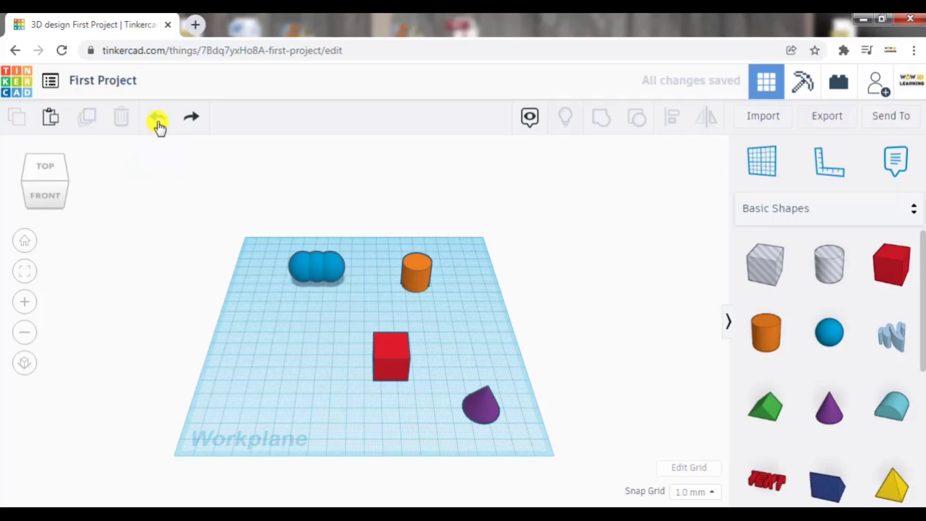
{"action": "left_click", "coordinate": [159, 122]}
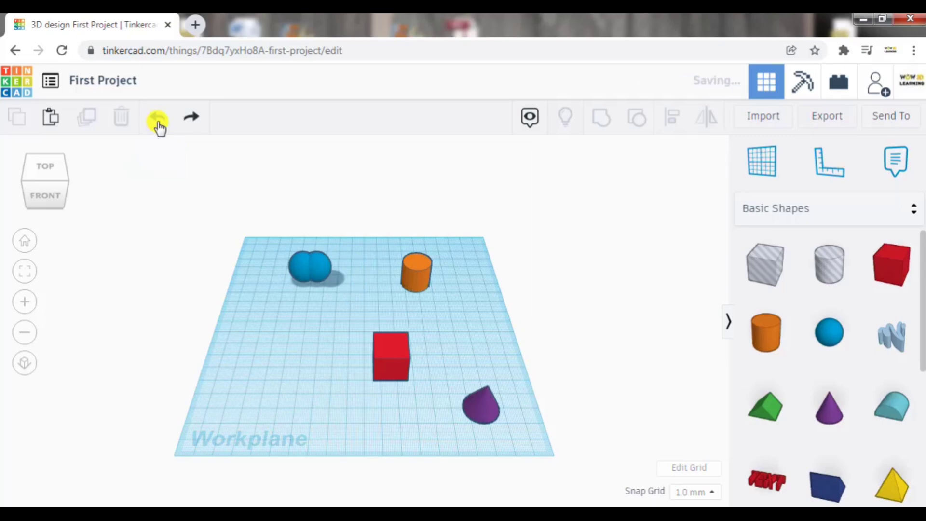
{"action": "left_click", "coordinate": [195, 128]}
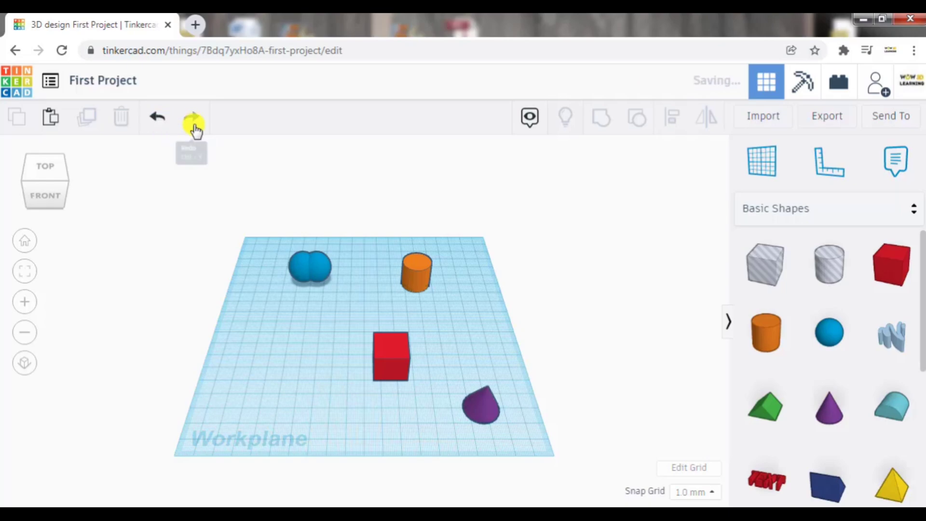
{"action": "left_click", "coordinate": [169, 128]}
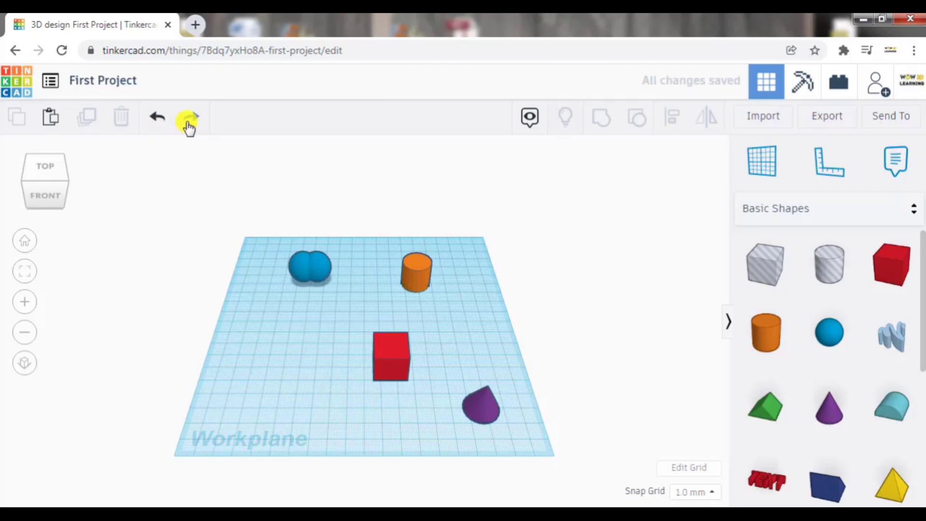
{"action": "left_click", "coordinate": [188, 127]}
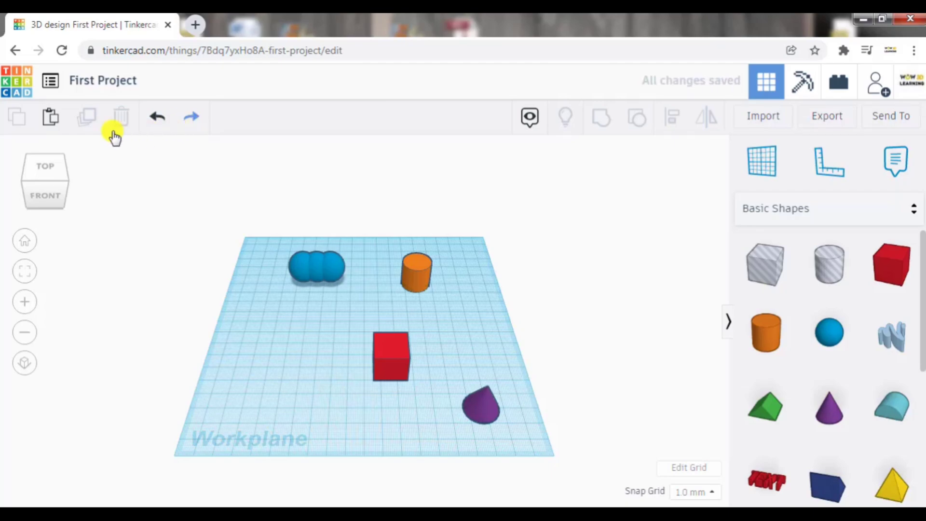
{"action": "left_click", "coordinate": [155, 121]}
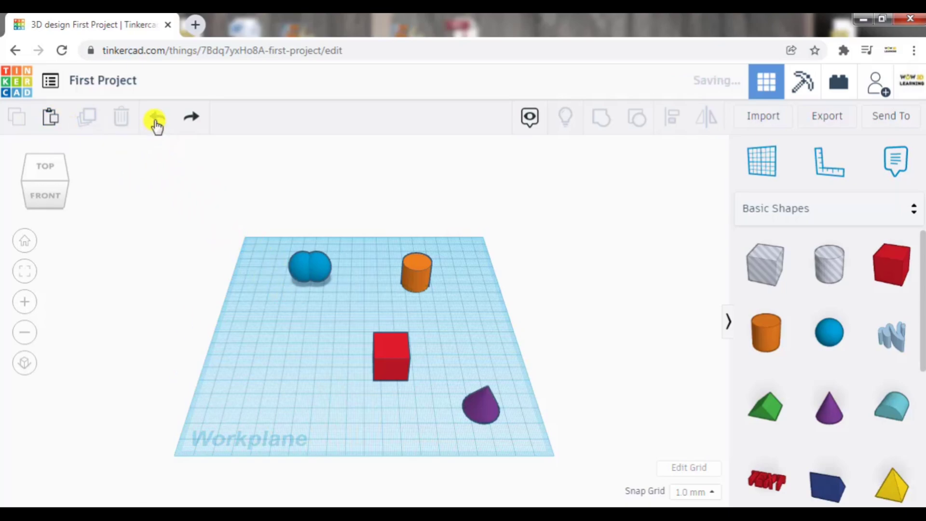
{"action": "left_click", "coordinate": [156, 121]}
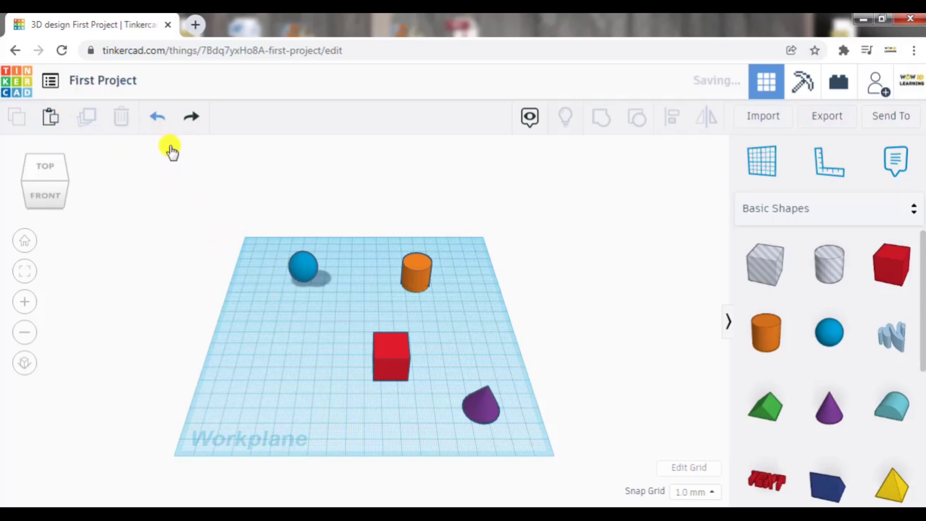
- Make three overlapping copies of the blue sphere in a row toward the orange cylinder using the keyboard
{"action": "left_click", "coordinate": [298, 273]}
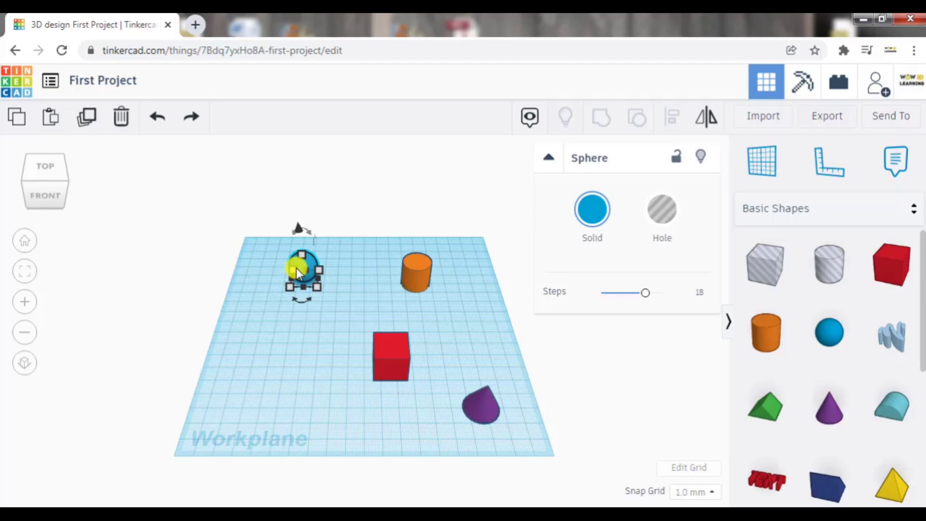
{"action": "key", "text": "ctrl+d"}
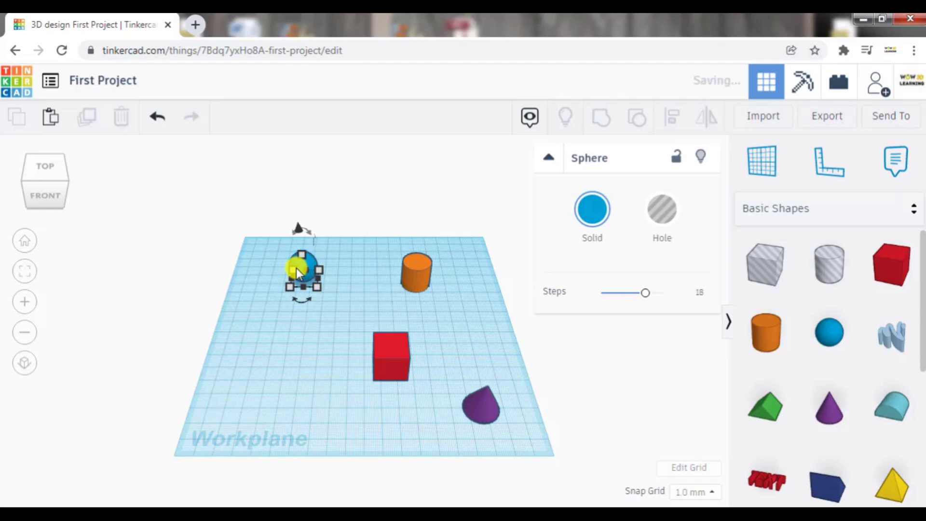
{"action": "left_click_drag", "start_coordinate": [296, 267], "coordinate": [311, 270]}
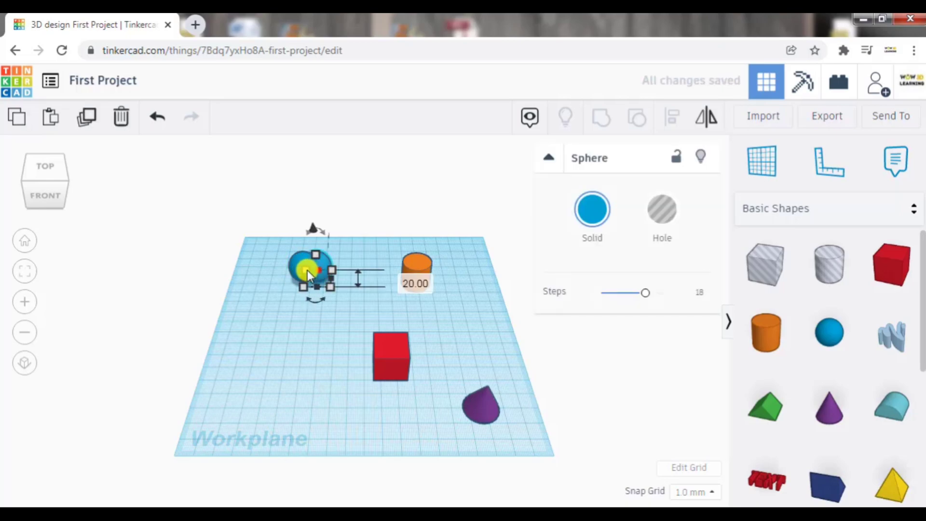
{"action": "key", "text": "ctrl+d"}
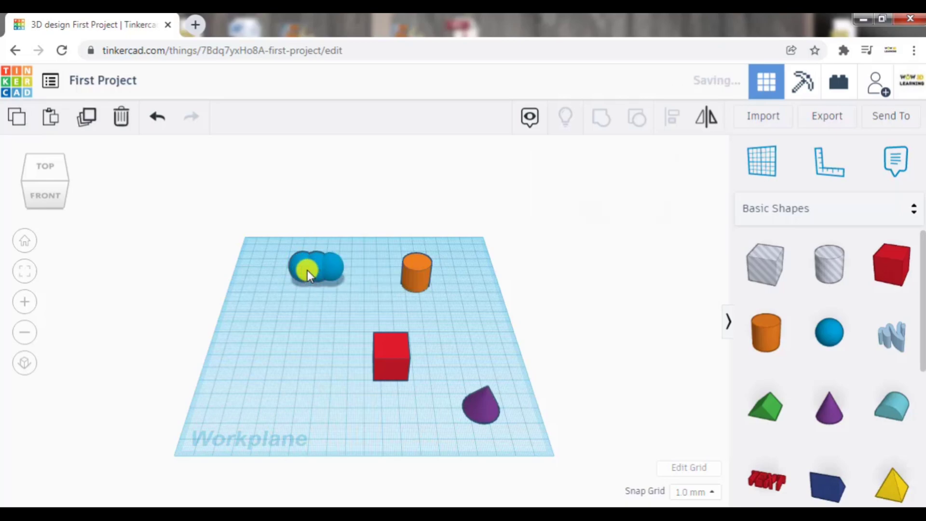
{"action": "key", "text": "ctrl+d"}
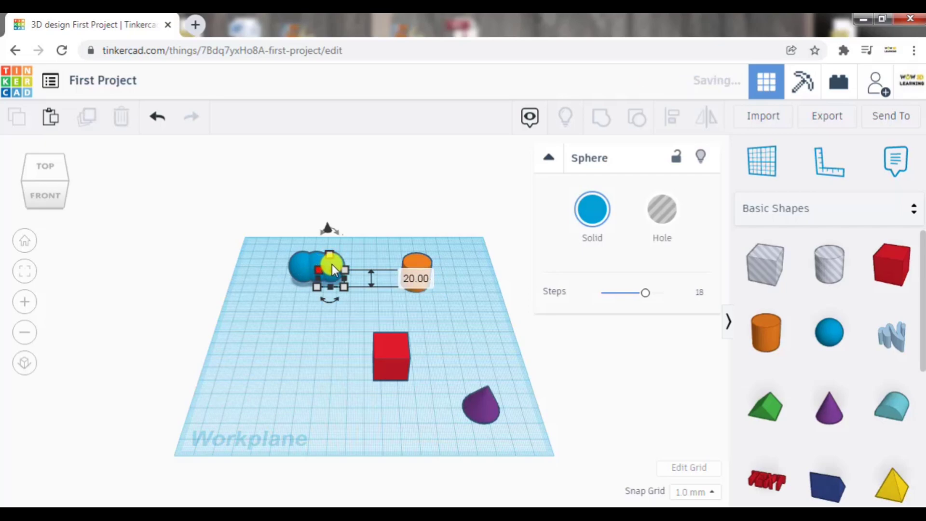
{"action": "left_click_drag", "start_coordinate": [332, 264], "coordinate": [347, 275]}
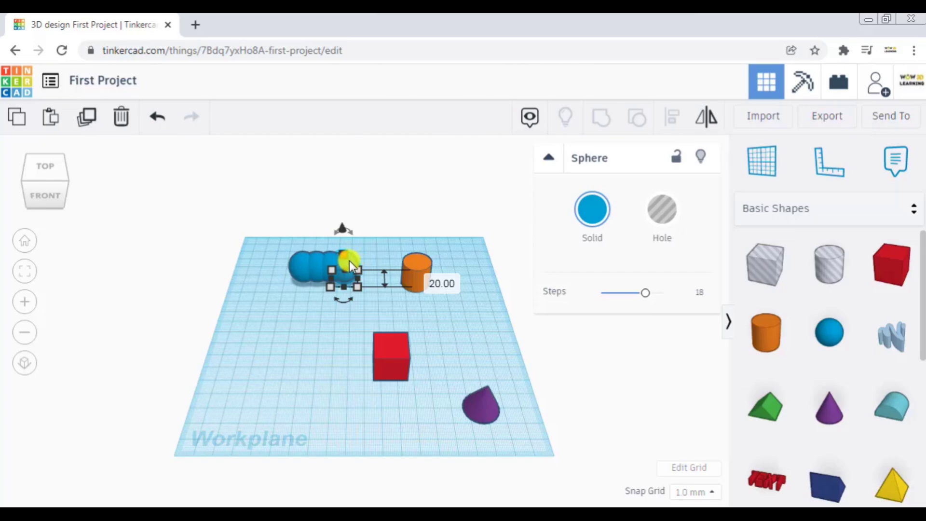
- Delete the three copied spheres one by one, keeping only the original blue sphere
{"action": "left_click", "coordinate": [120, 120]}
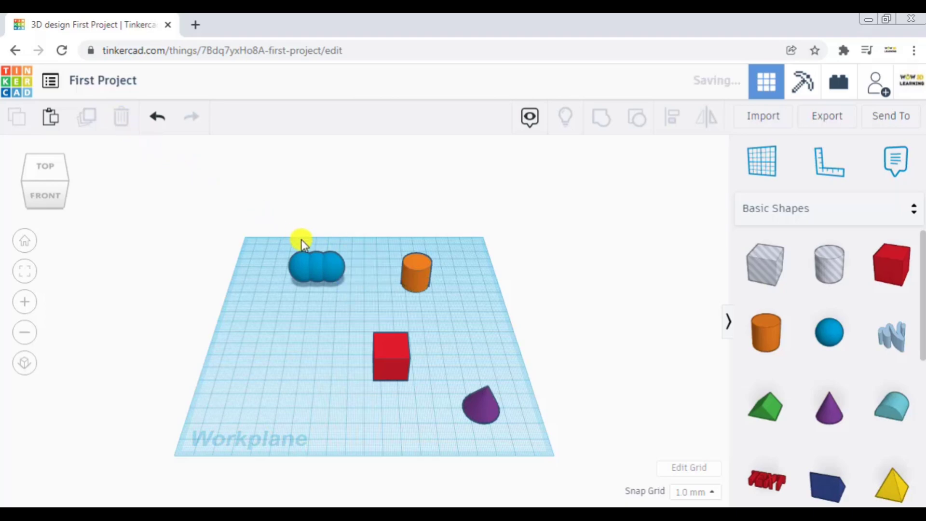
{"action": "left_click", "coordinate": [332, 267]}
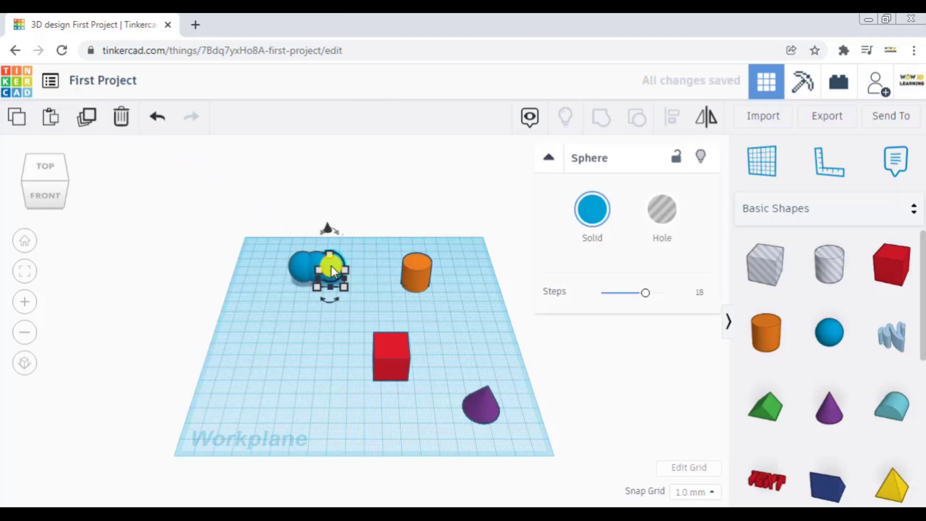
{"action": "key", "text": "Delete"}
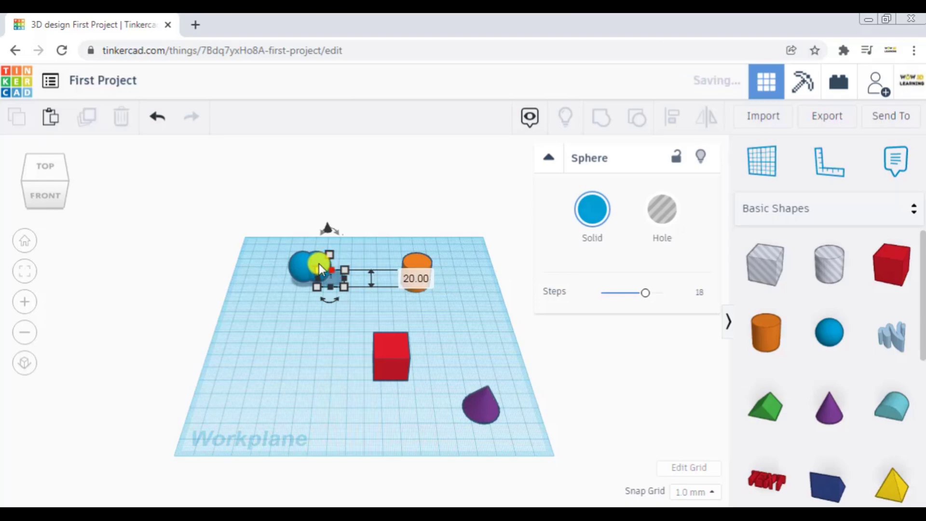
{"action": "left_click", "coordinate": [319, 265]}
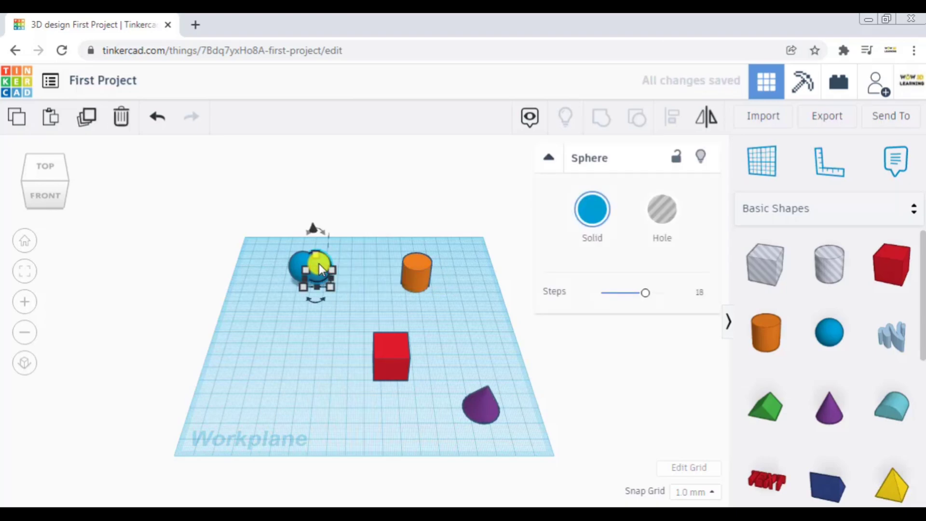
{"action": "key", "text": "Delete"}
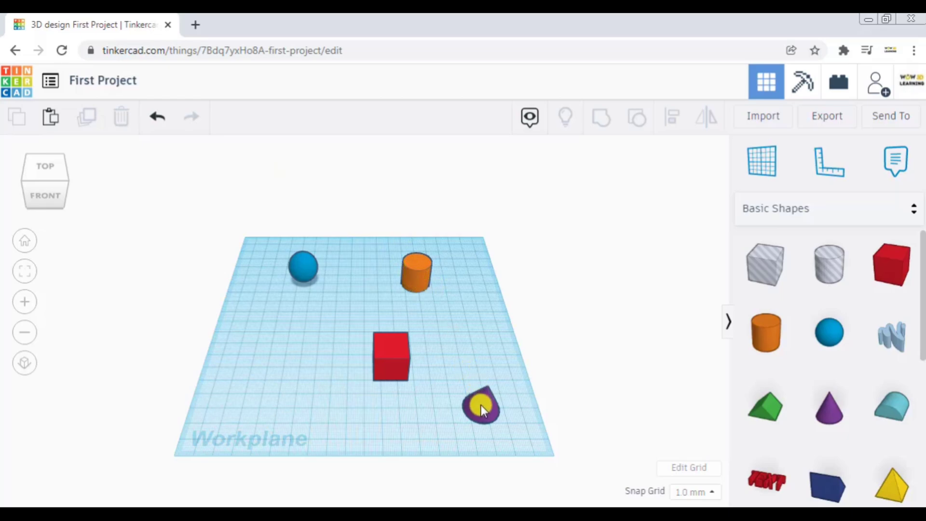
- Duplicate the purple cone, move the copy sideways in front of the red box, and duplicate it again to repeat the spacing
{"action": "left_click", "coordinate": [481, 407]}
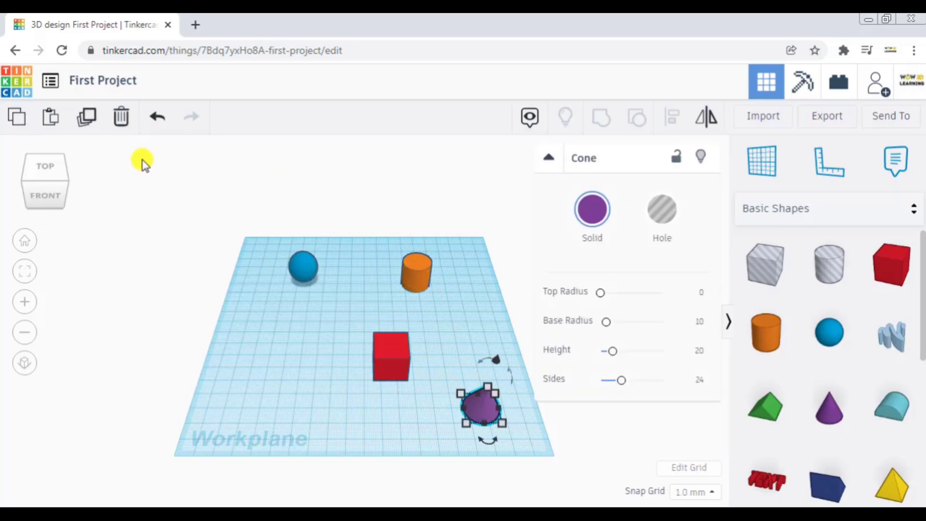
{"action": "left_click", "coordinate": [87, 119]}
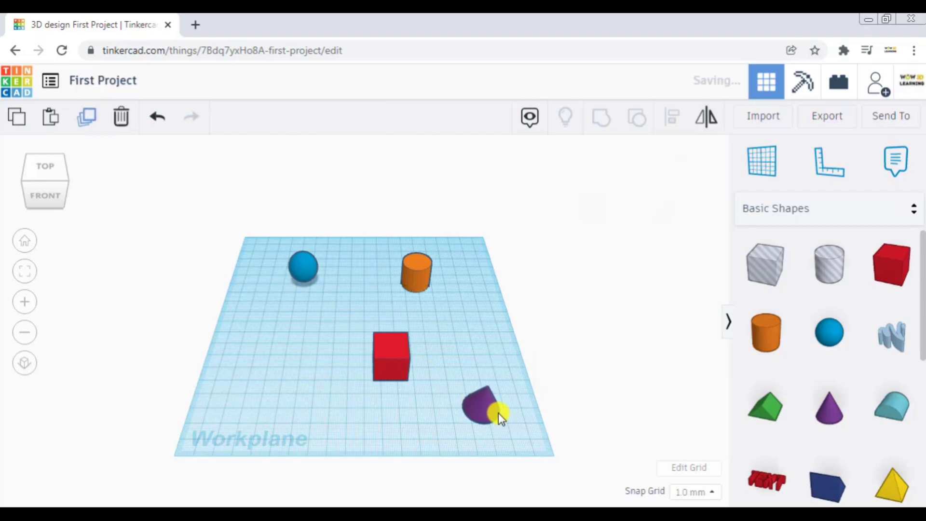
{"action": "left_click", "coordinate": [486, 408]}
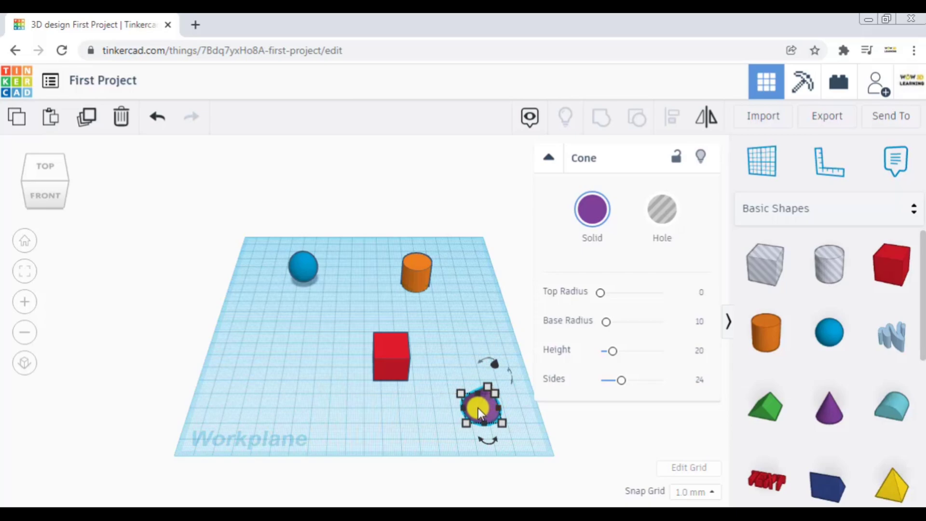
{"action": "left_click_drag", "start_coordinate": [479, 407], "coordinate": [396, 406], "text": "alt"}
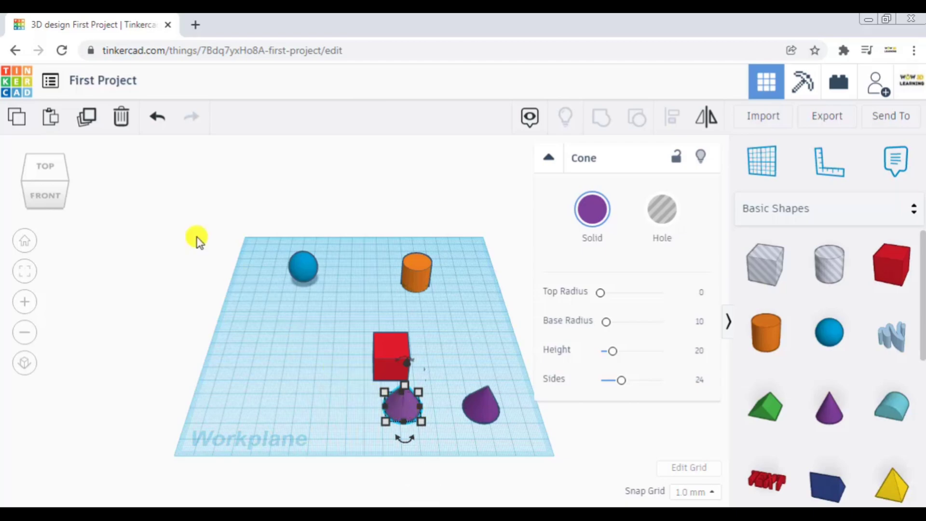
{"action": "left_click", "coordinate": [88, 128]}
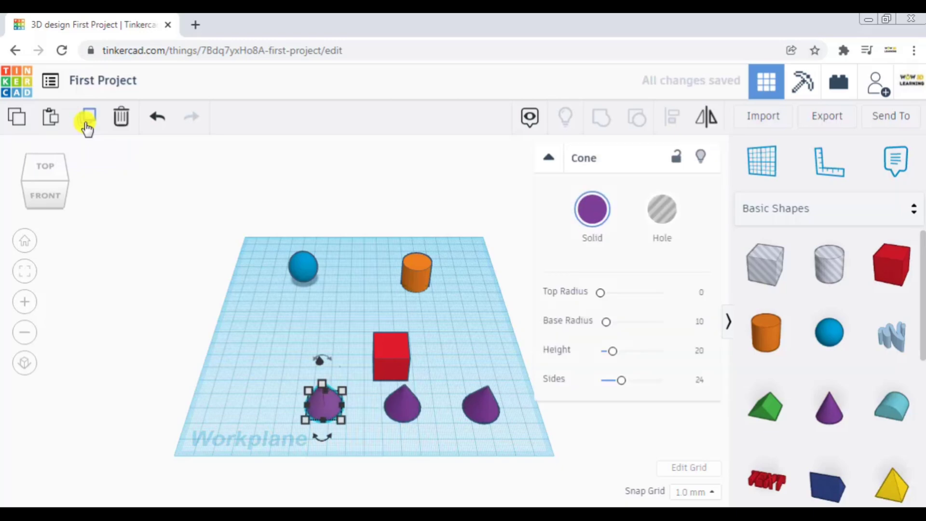
- Duplicate the purple cone once more to extend the evenly spaced row, and delete that newest copy
{"action": "left_click", "coordinate": [308, 398]}
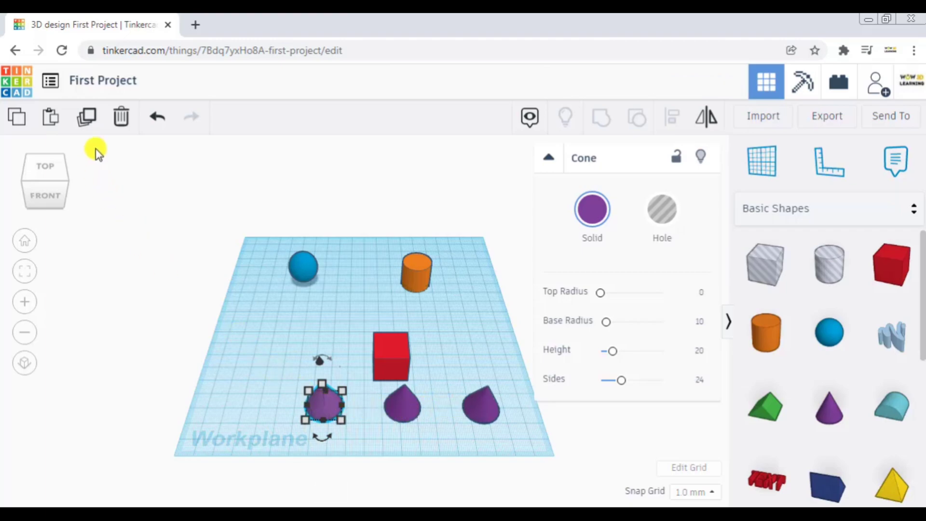
{"action": "left_click", "coordinate": [88, 118]}
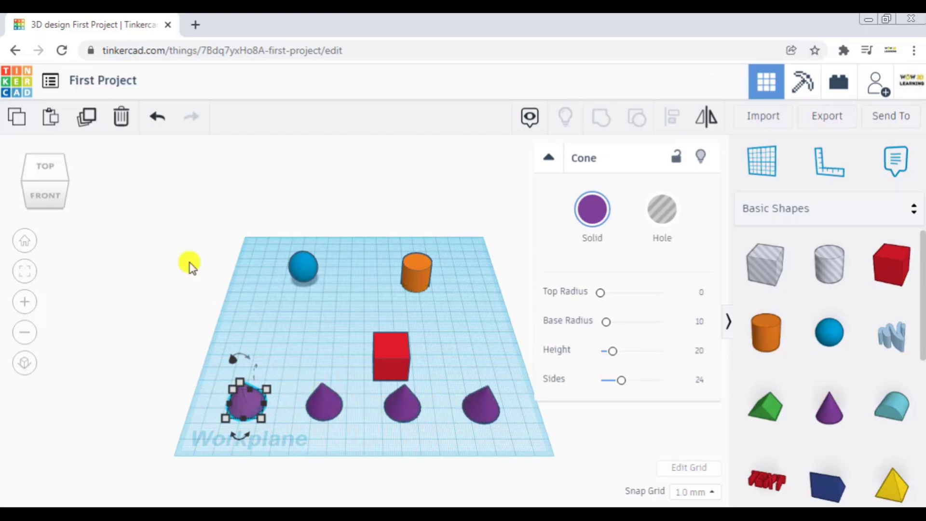
{"action": "left_click", "coordinate": [119, 120]}
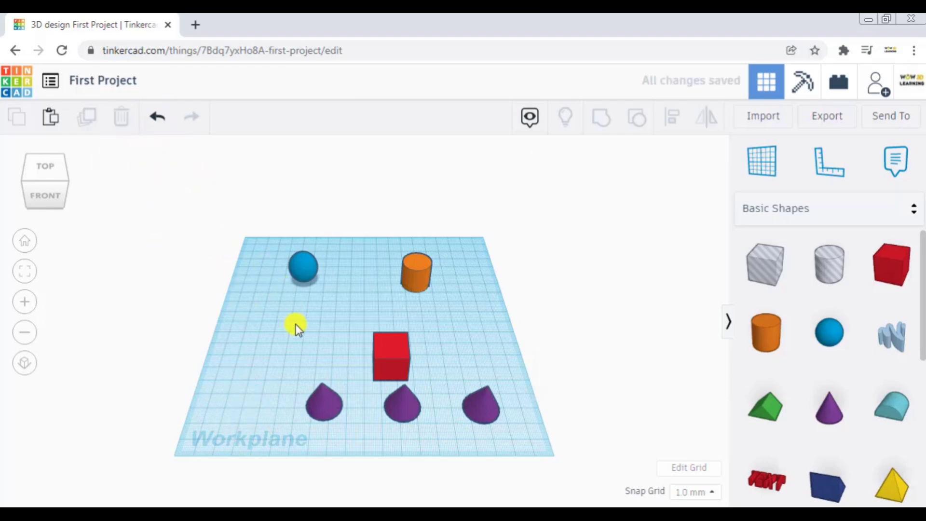
- Undo the deletion of the newest cone copy and redo it
{"action": "left_click", "coordinate": [158, 121]}
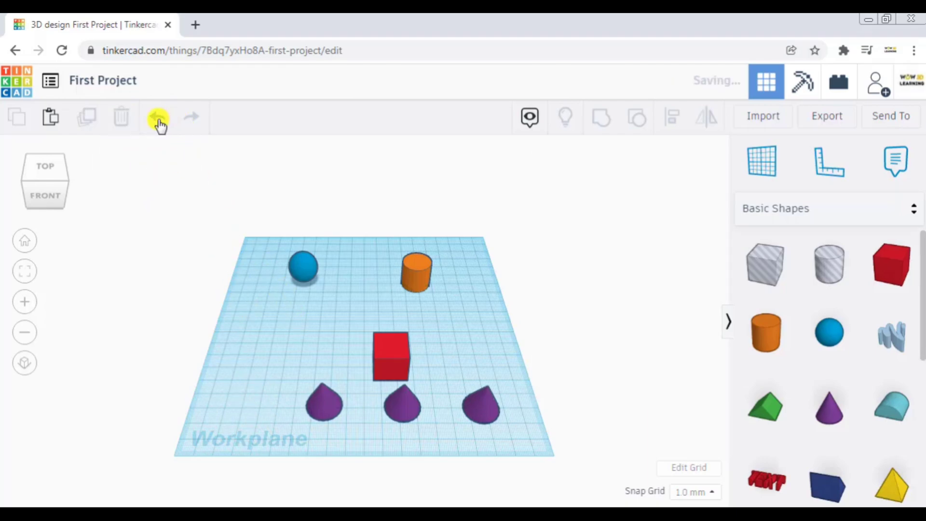
{"action": "left_click", "coordinate": [191, 121]}
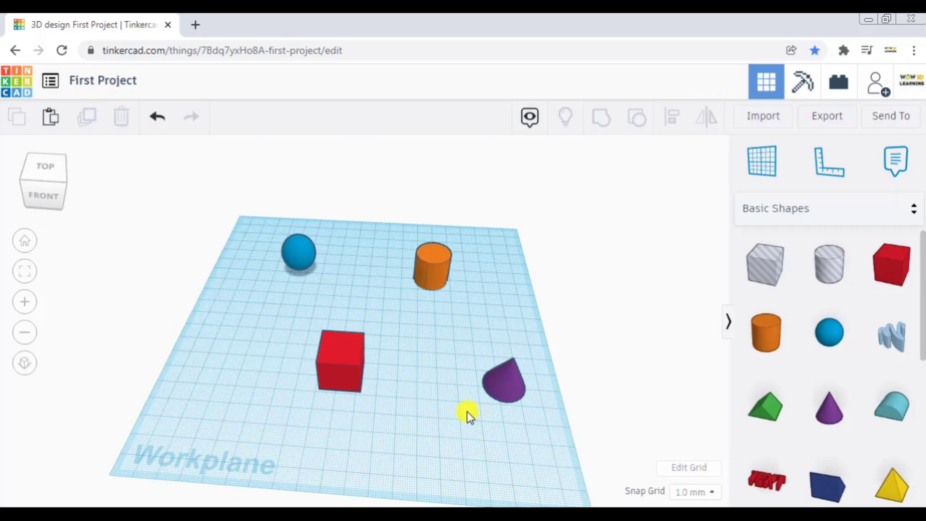
- Nudge the orange cylinder sideways toward the blue sphere and back again in grid steps
{"action": "left_click", "coordinate": [430, 258]}
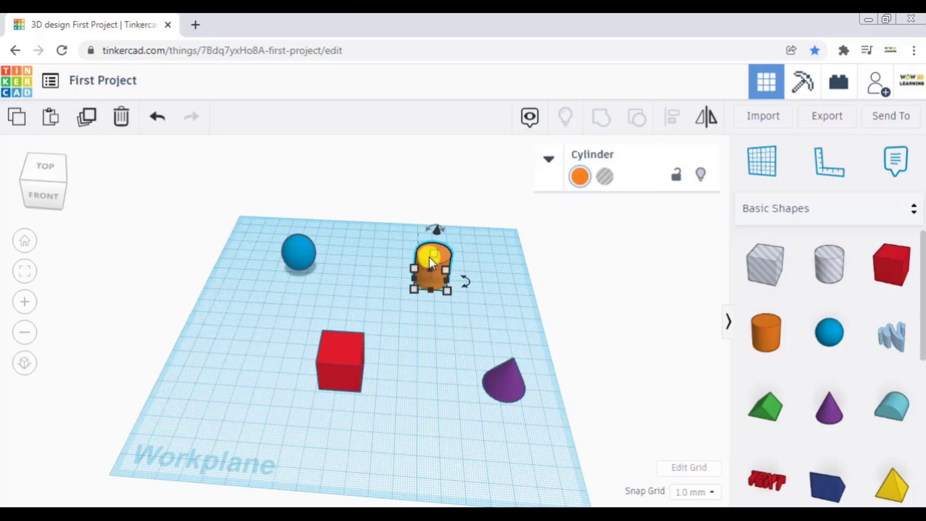
{"action": "key", "text": "Left"}
{"action": "key", "text": "Left"}
{"action": "key", "text": "Left"}
{"action": "key", "text": "Left"}
{"action": "key", "text": "Left"}
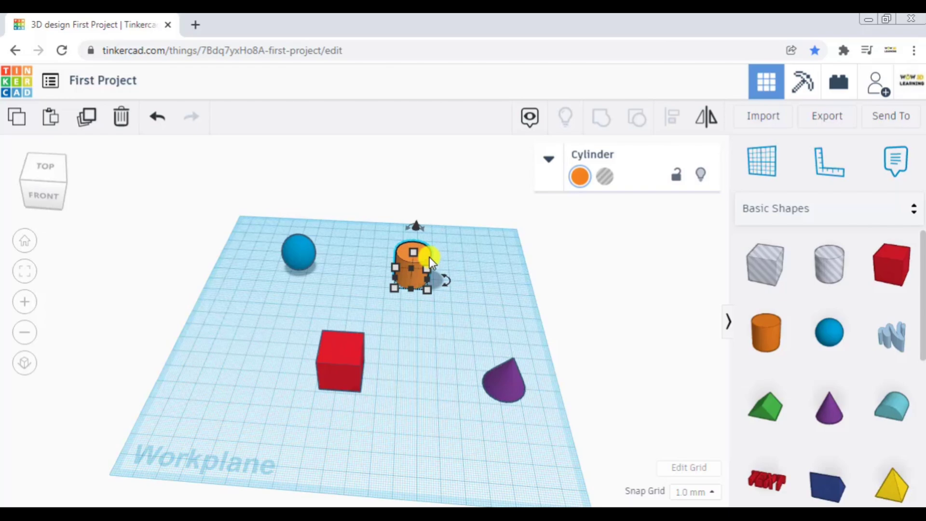
{"action": "key", "text": "Left"}
{"action": "key", "text": "Left"}
{"action": "key", "text": "Right"}
{"action": "key", "text": "Right"}
{"action": "key", "text": "Right"}
{"action": "key", "text": "Right"}
{"action": "key", "text": "Right"}
{"action": "key", "text": "Right"}
{"action": "key", "text": "Right"}
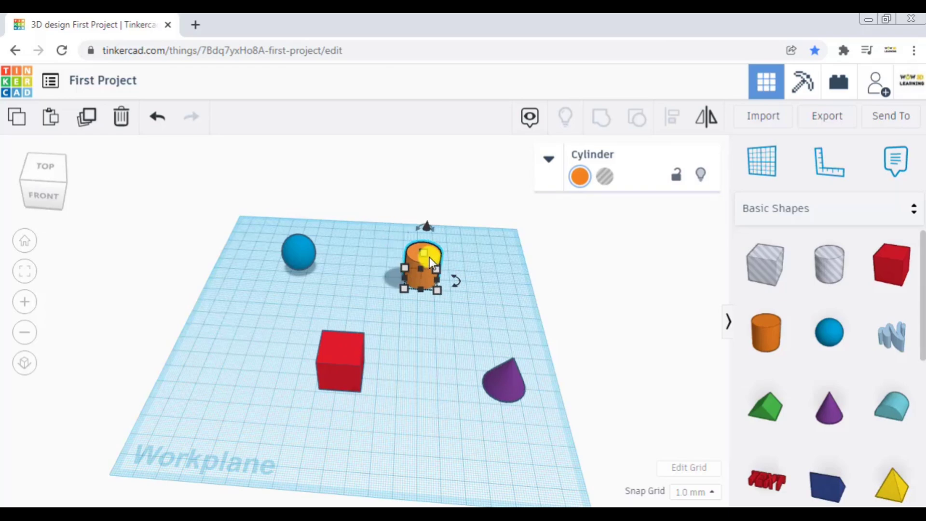
- Nudge the orange cylinder toward the workplane's rear edge and forward again in grid steps
{"action": "key", "text": "ctrl+Up"}
{"action": "key", "text": "ctrl+Up"}
{"action": "key", "text": "ctrl+Up"}
{"action": "key", "text": "ctrl+Up"}
{"action": "key", "text": "ctrl+Up"}
{"action": "key", "text": "ctrl+Up"}
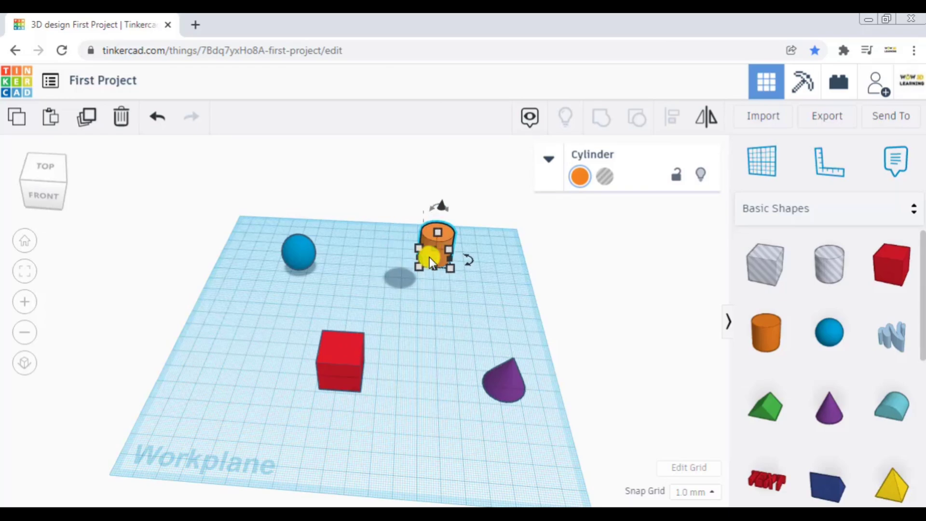
{"action": "key", "text": "ctrl+Down"}
{"action": "key", "text": "ctrl+Down"}
{"action": "key", "text": "ctrl+Down"}
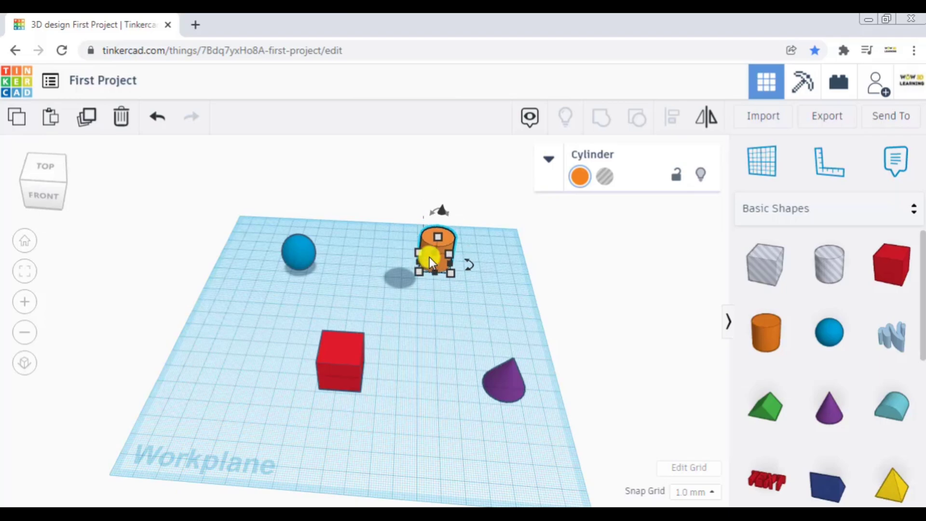
{"action": "key", "text": "ctrl+Down"}
{"action": "key", "text": "ctrl+Down"}
{"action": "key", "text": "ctrl+Down"}
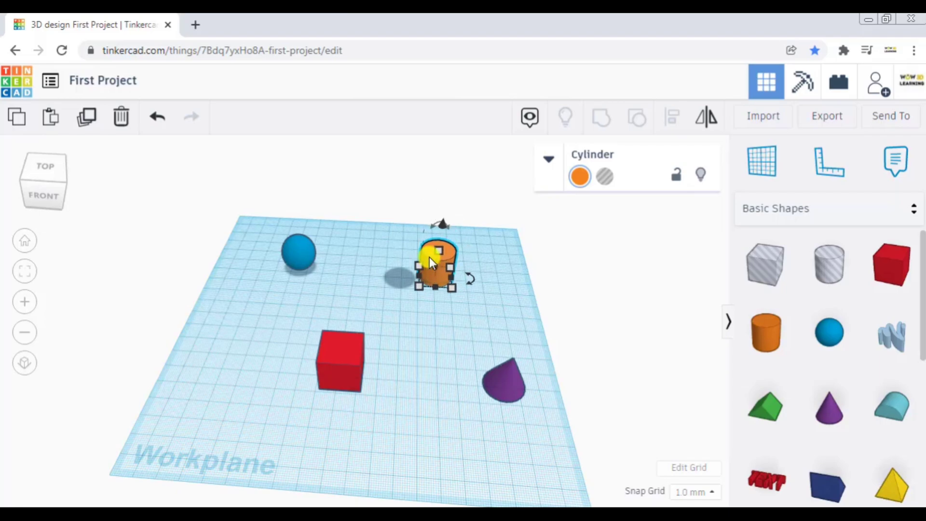
{"action": "key", "text": "ctrl+Down"}
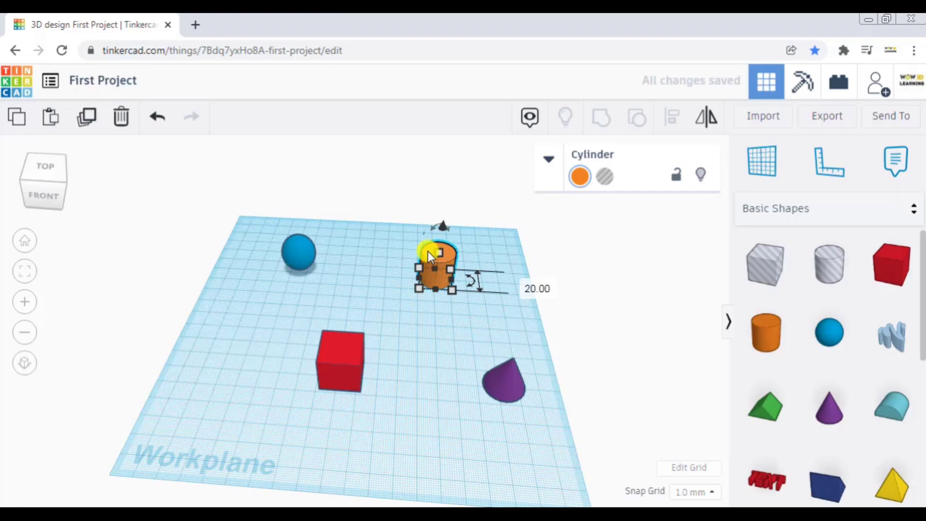
- Move the orange cylinder freely around the workplane, and place it beside the blue sphere at an offset of about -55 and -41 mm
{"action": "left_click_drag", "start_coordinate": [427, 250], "coordinate": [428, 271]}
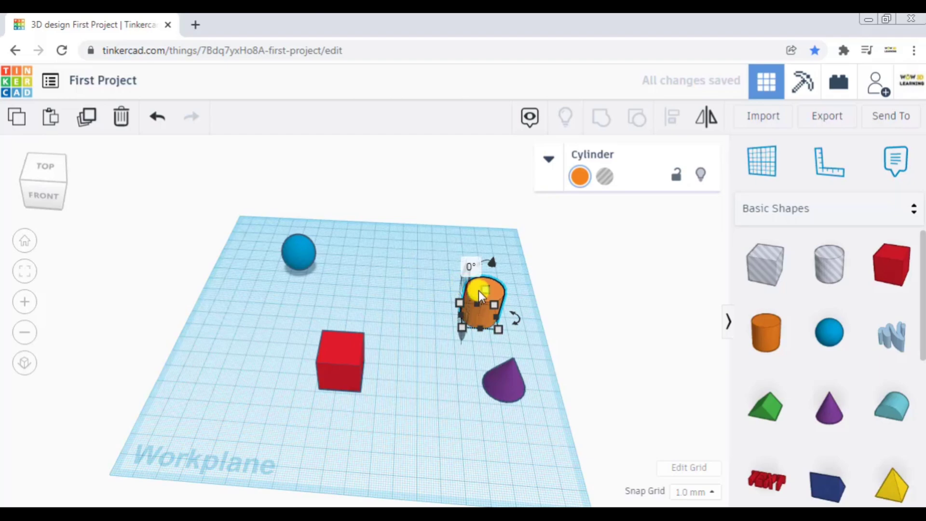
{"action": "left_click_drag", "start_coordinate": [475, 290], "coordinate": [403, 254]}
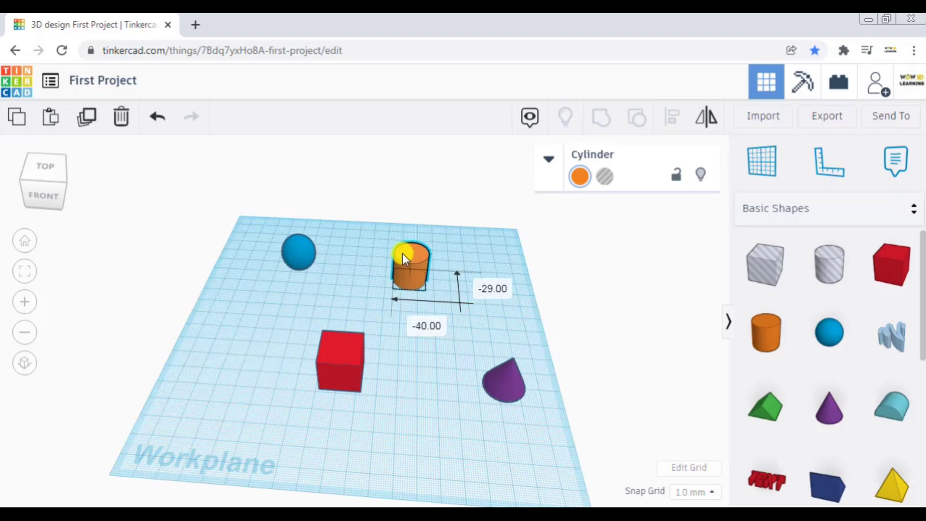
{"action": "left_click_drag", "start_coordinate": [402, 253], "coordinate": [378, 239]}
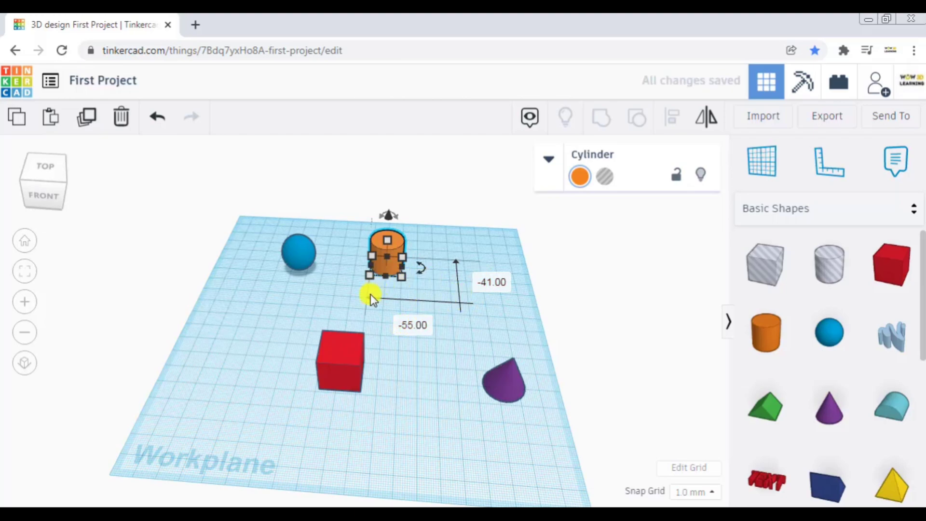
{"action": "left_click", "coordinate": [435, 243]}
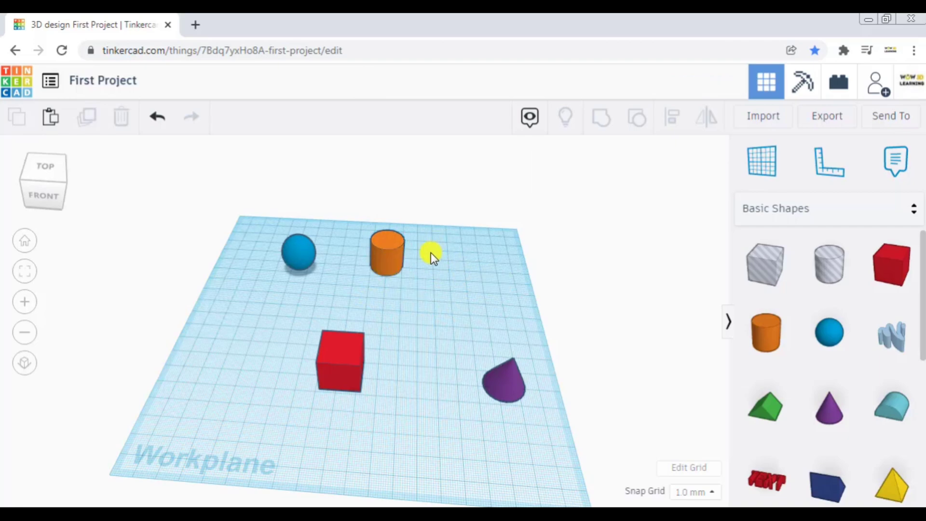
- Nudge the orange cylinder five steps away from the blue sphere using the 1.0 mm snap grid
{"action": "left_click", "coordinate": [385, 248]}
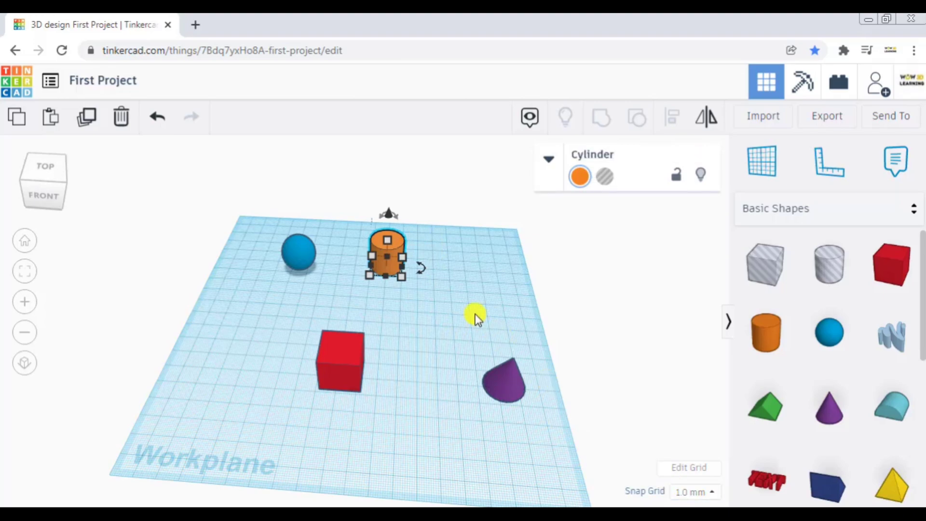
{"action": "key", "text": "Right"}
{"action": "key", "text": "Right"}
{"action": "key", "text": "Right"}
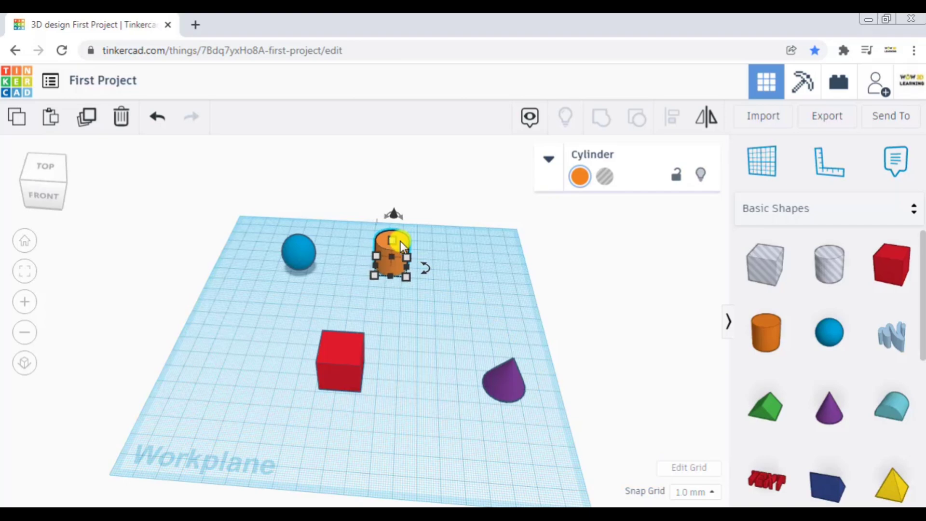
{"action": "key", "text": "Right"}
{"action": "key", "text": "Right"}
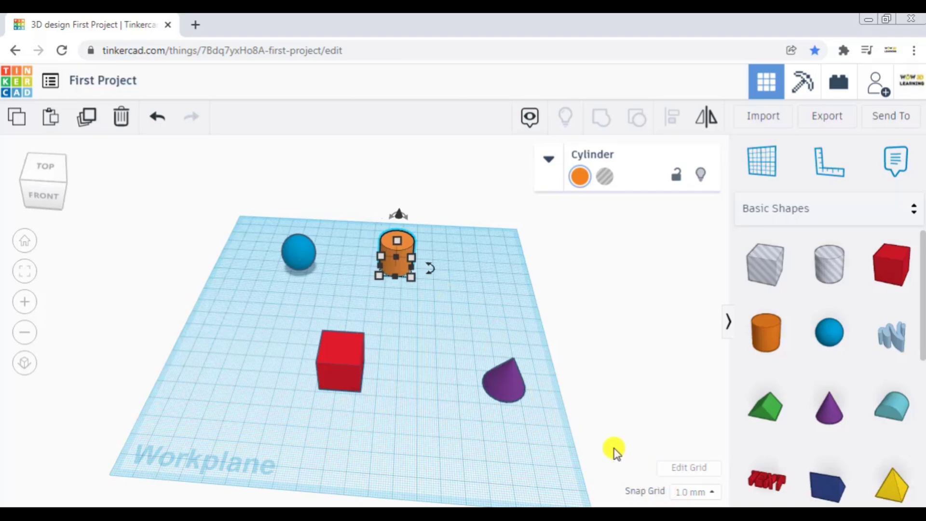
- Set the snap grid to 5.0 mm and nudge the orange cylinder nine steps farther from the blue sphere
{"action": "left_click", "coordinate": [687, 492]}
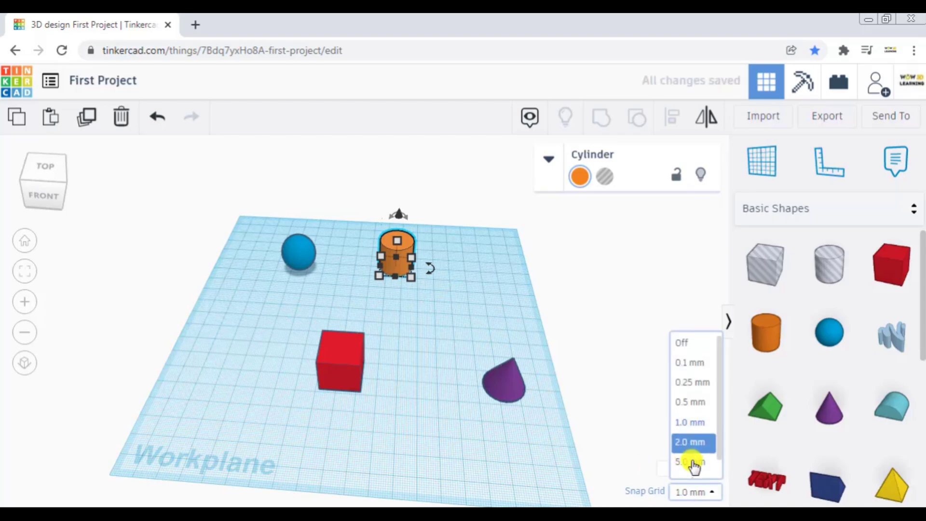
{"action": "left_click", "coordinate": [693, 463]}
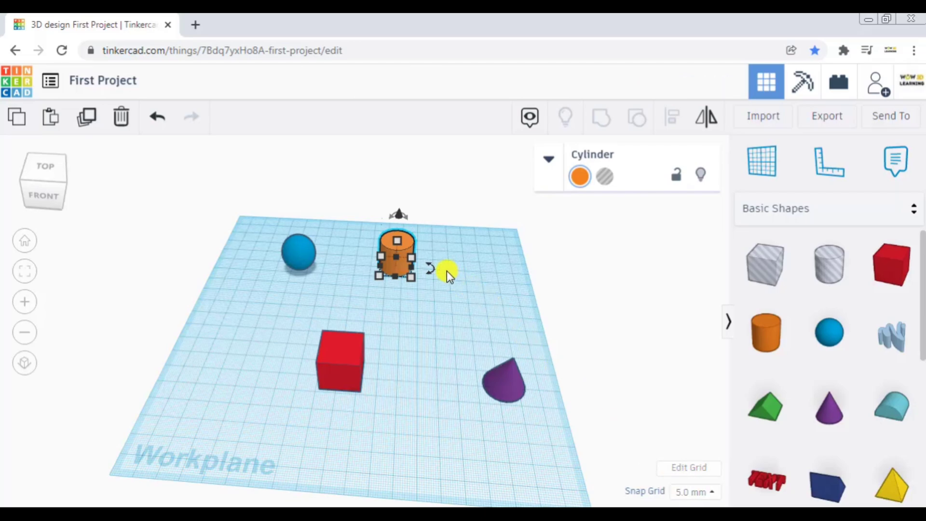
{"action": "key", "text": "Right"}
{"action": "key", "text": "Right"}
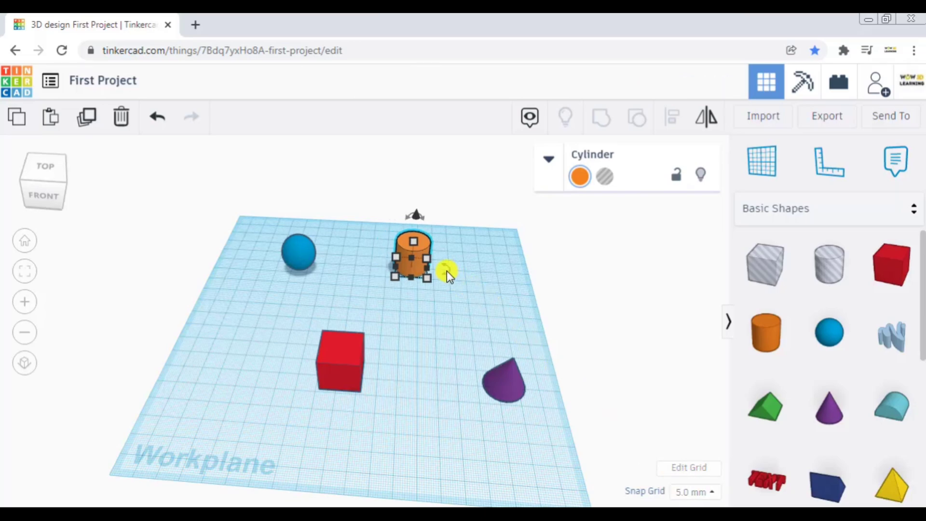
{"action": "key", "text": "Right"}
{"action": "key", "text": "Right"}
{"action": "key", "text": "Right"}
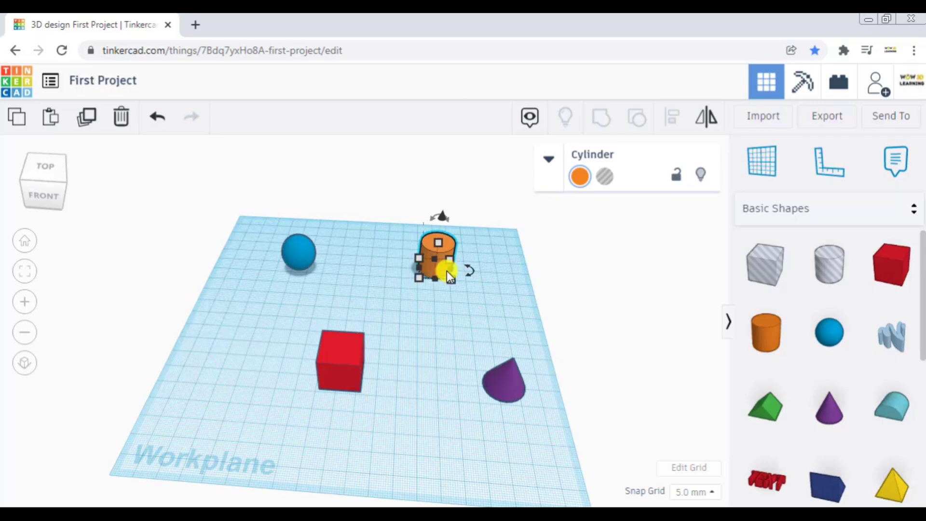
{"action": "key", "text": "Right"}
{"action": "key", "text": "Right"}
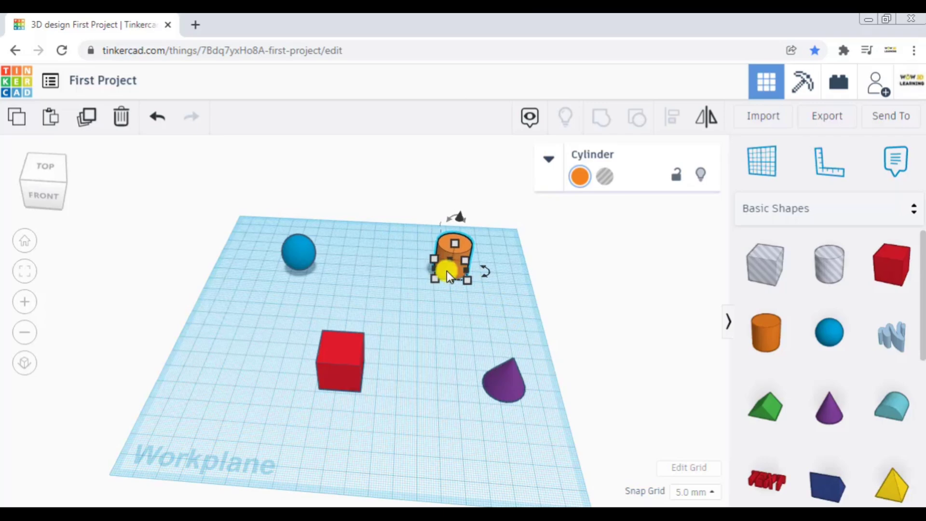
{"action": "key", "text": "Right"}
{"action": "key", "text": "Right"}
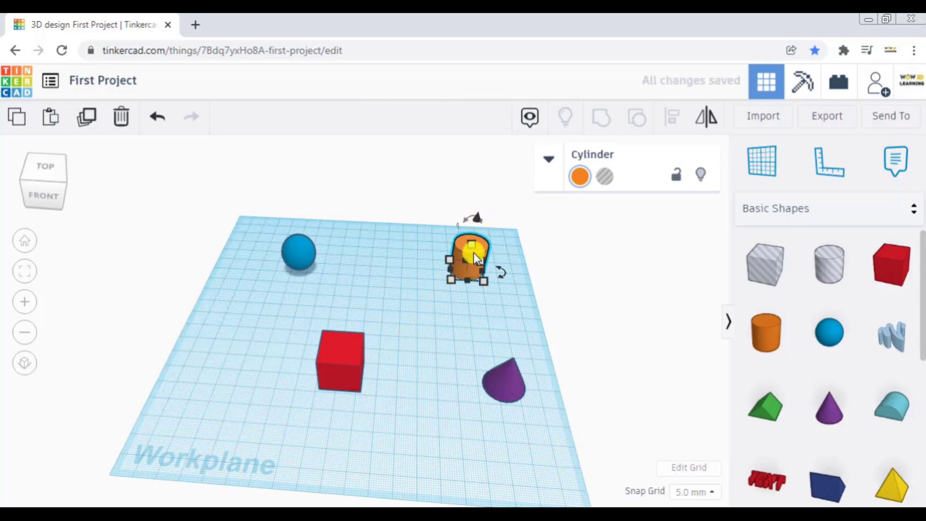
- Duplicate the blue sphere and nudge the copy sideways, away from the orange cylinder, in 5.0 mm steps
{"action": "left_click", "coordinate": [302, 250]}
{"action": "key", "text": "ctrl+d"}
{"action": "key", "text": "Left"}
{"action": "key", "text": "Left"}
{"action": "key", "text": "Left"}
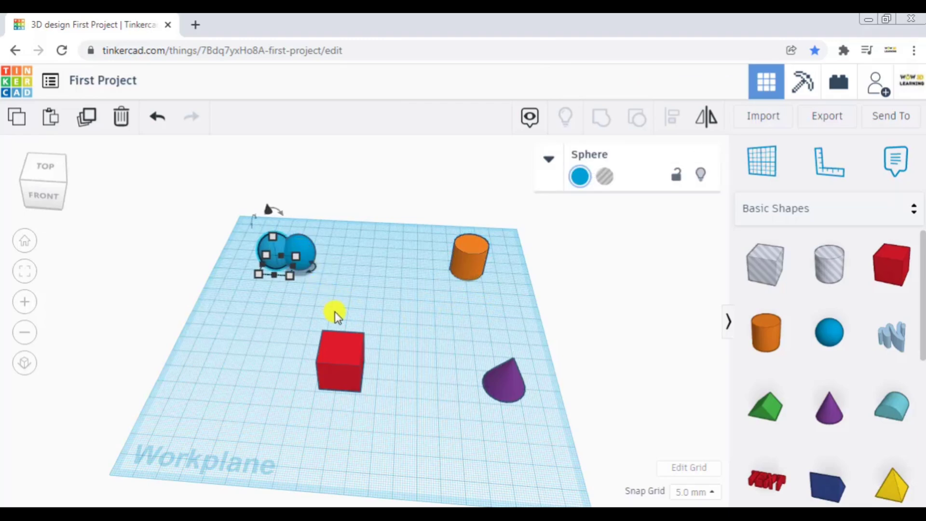
- Delete the original blue sphere, keeping the copy nearer the workplane's edge
{"action": "left_click", "coordinate": [343, 351]}
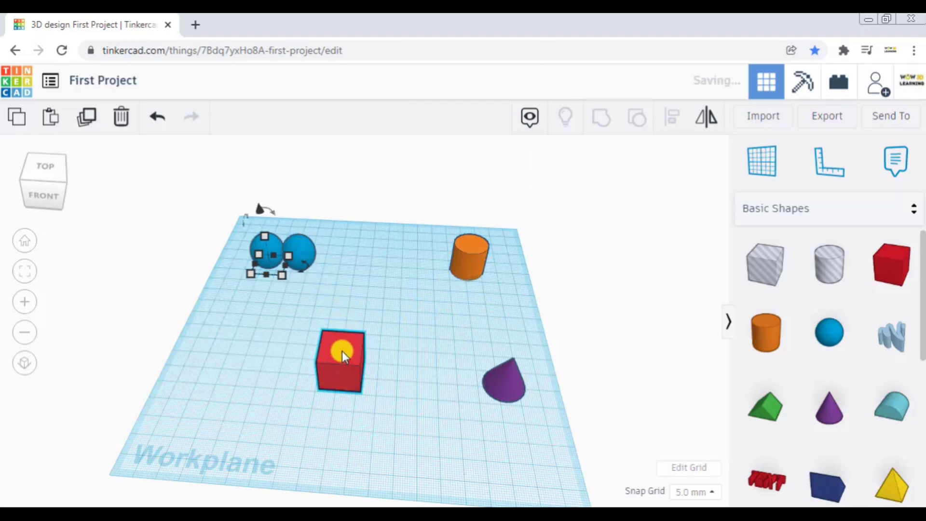
{"action": "left_click", "coordinate": [303, 251]}
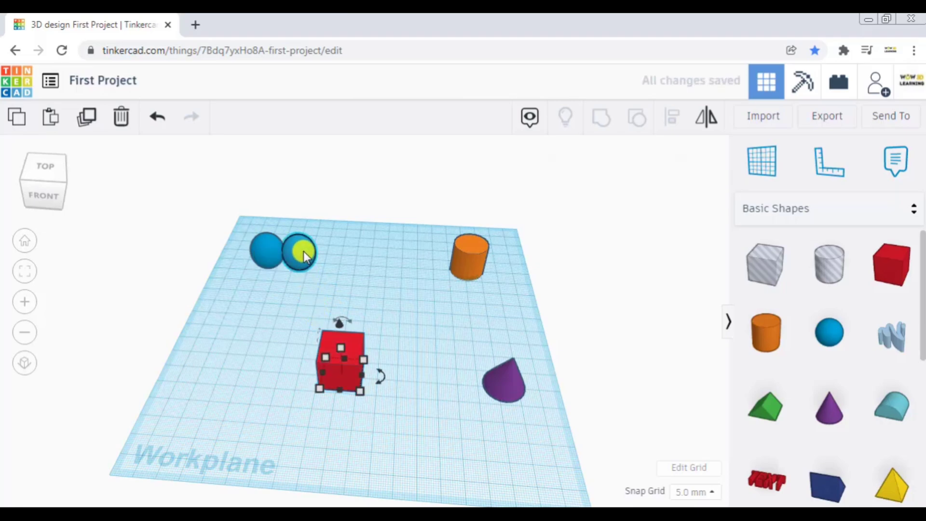
{"action": "left_click", "coordinate": [119, 123]}
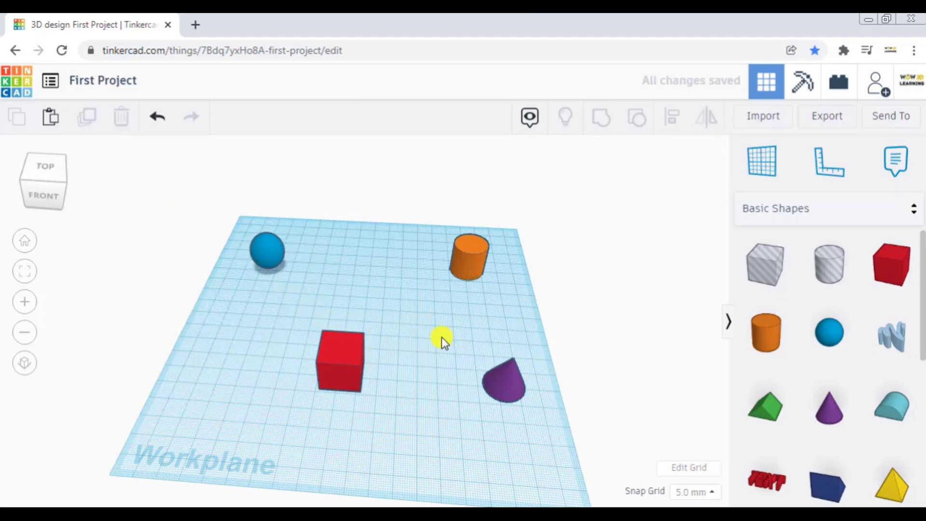
- Raise the red box off the workplane and set its elevation to 30 mm
{"action": "left_click", "coordinate": [341, 350]}
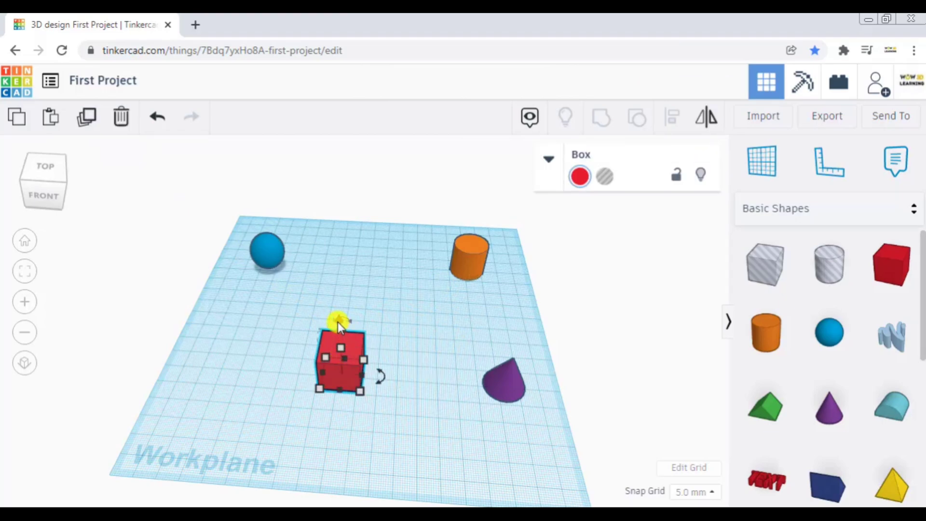
{"action": "left_click", "coordinate": [25, 273]}
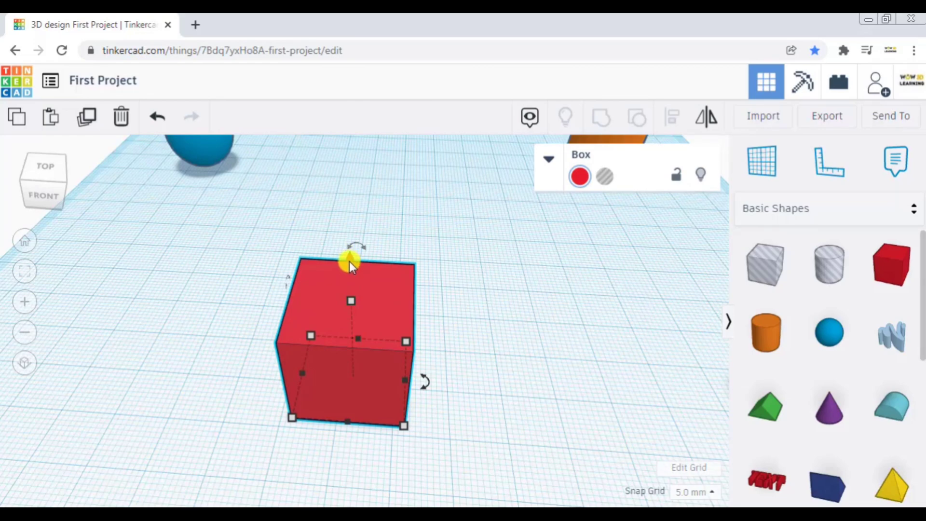
{"action": "left_click", "coordinate": [349, 261]}
{"action": "left_click_drag", "start_coordinate": [349, 261], "coordinate": [355, 154]}
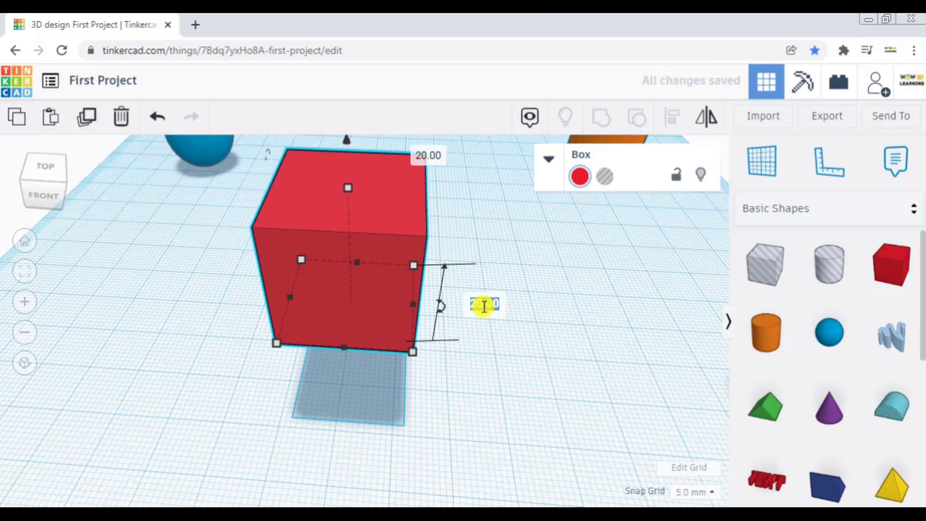
{"action": "type", "text": "3"}
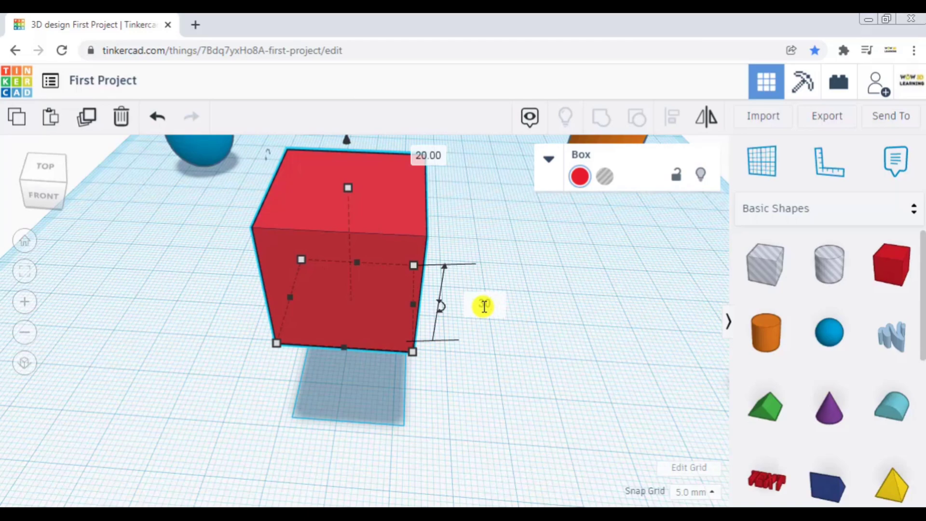
{"action": "type", "text": "0"}
{"action": "key", "text": "Return"}
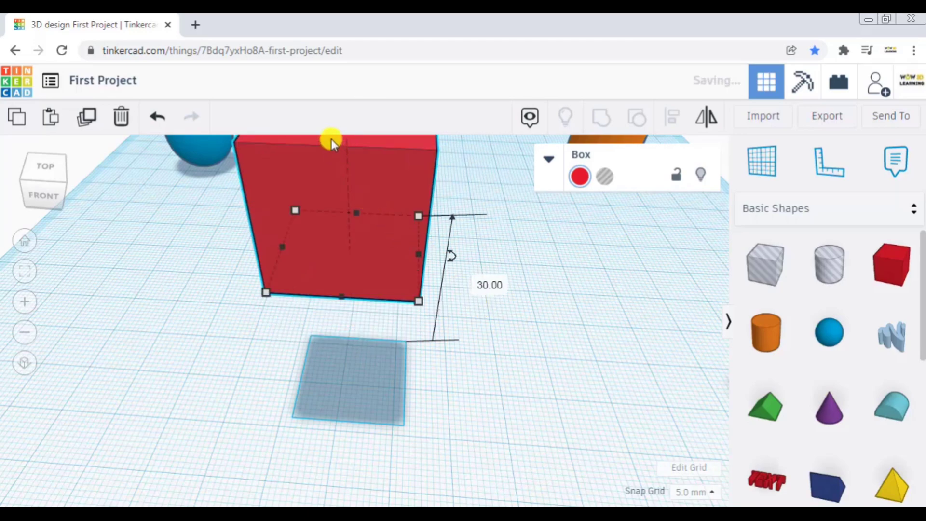
{"action": "left_click", "coordinate": [24, 332]}
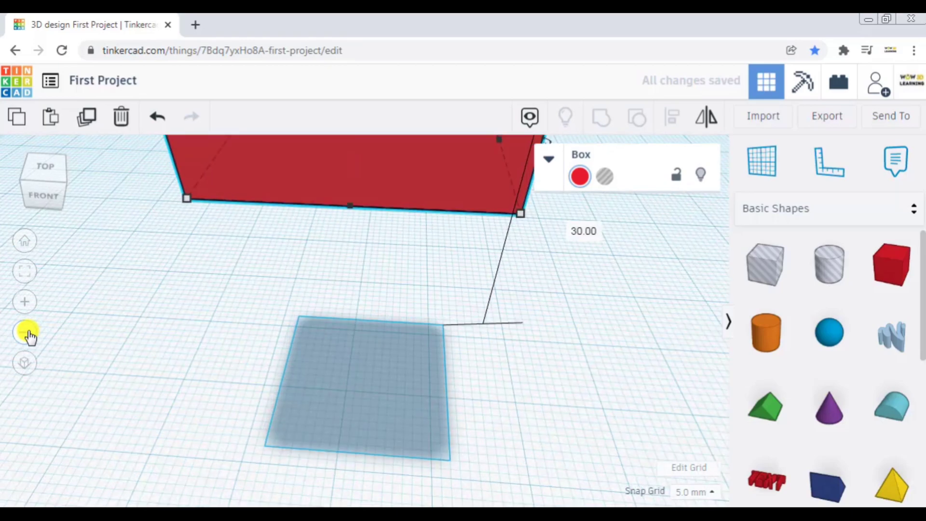
- Drop the raised red box straight down onto the workplane
{"action": "left_click", "coordinate": [29, 334]}
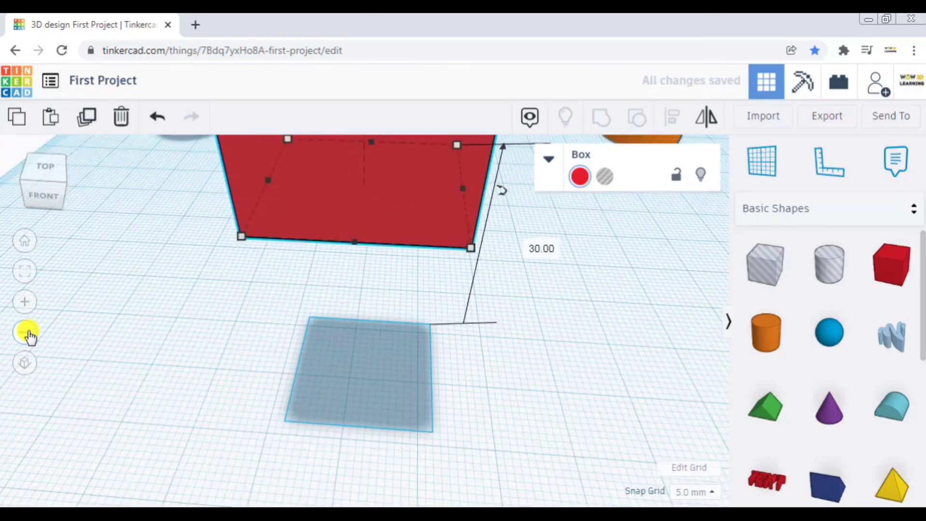
{"action": "left_click", "coordinate": [29, 334]}
{"action": "left_click", "coordinate": [29, 334]}
{"action": "left_click", "coordinate": [29, 333]}
{"action": "left_click", "coordinate": [29, 334]}
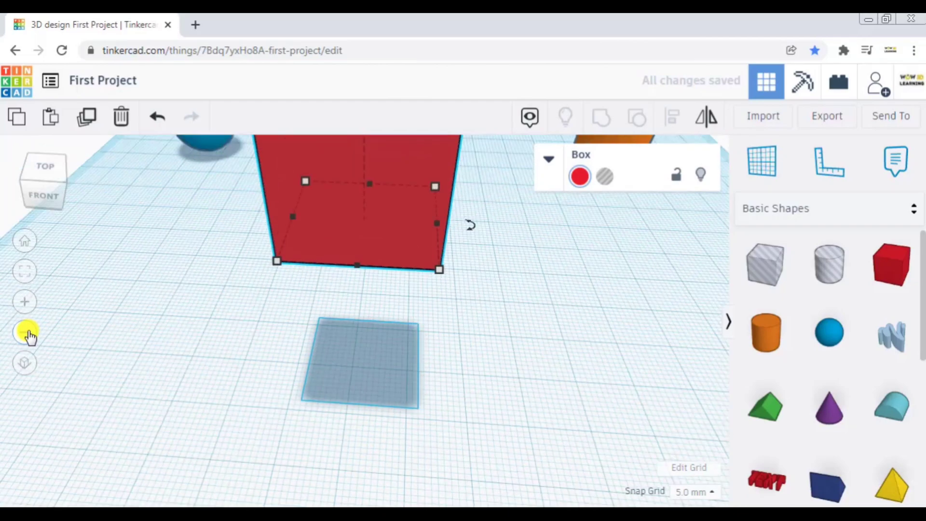
{"action": "left_click", "coordinate": [29, 334]}
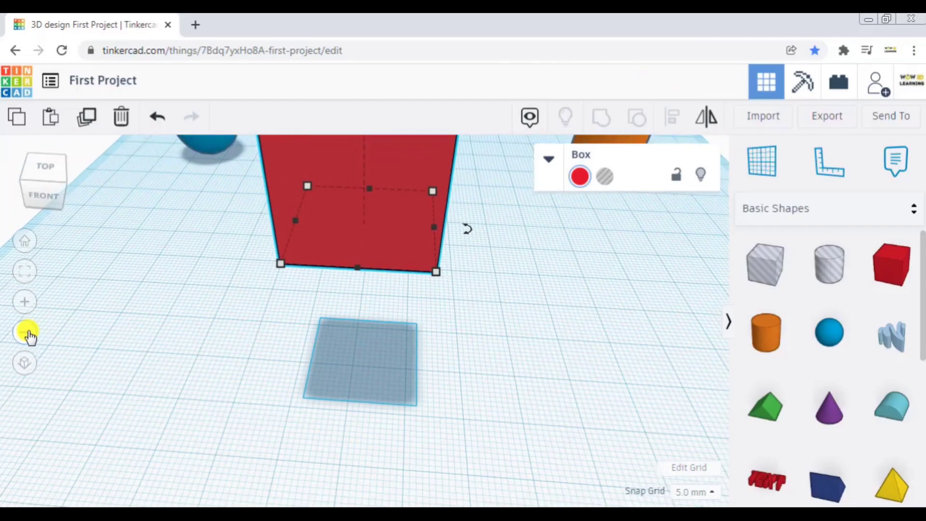
{"action": "left_click", "coordinate": [29, 333]}
{"action": "left_click", "coordinate": [29, 334]}
{"action": "left_click", "coordinate": [29, 334]}
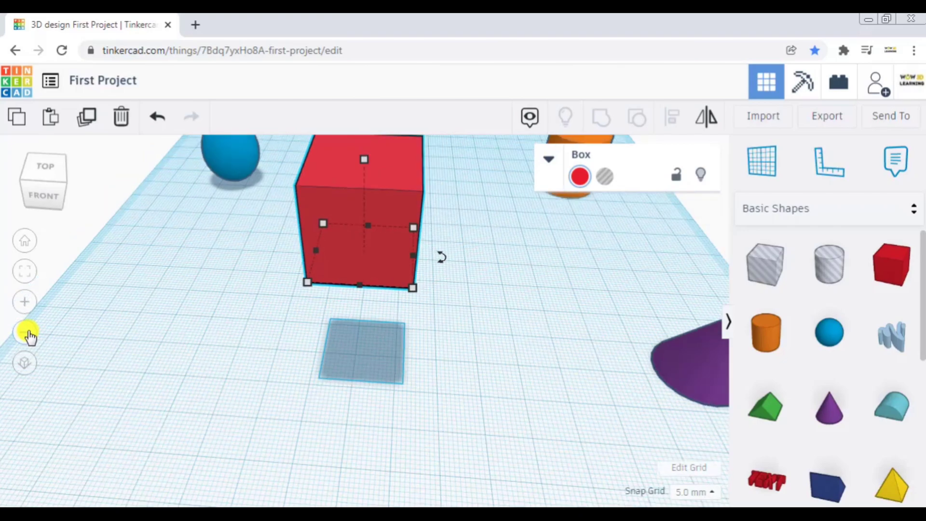
{"action": "left_click", "coordinate": [29, 333]}
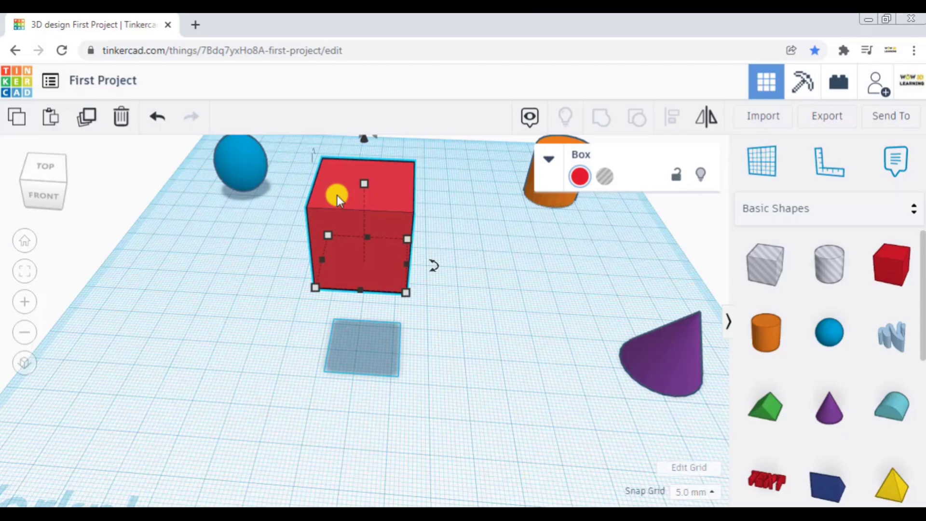
{"action": "key", "text": "d"}
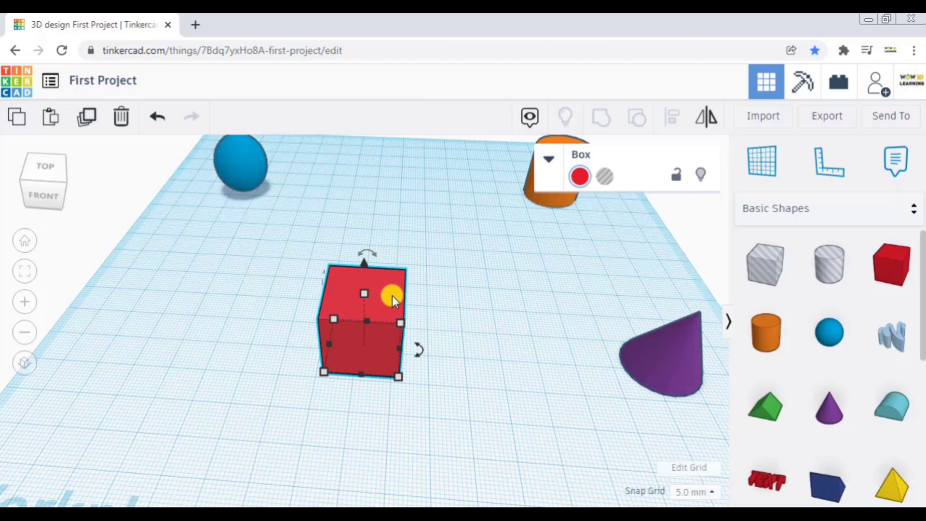
- Raise the red box off the workplane in 5.0 mm steps and lower it back down onto the workplane
{"action": "key", "text": "ctrl+Up"}
{"action": "key", "text": "ctrl+Up"}
{"action": "key", "text": "ctrl+Up"}
{"action": "key", "text": "ctrl+Up"}
{"action": "key", "text": "ctrl+Up"}
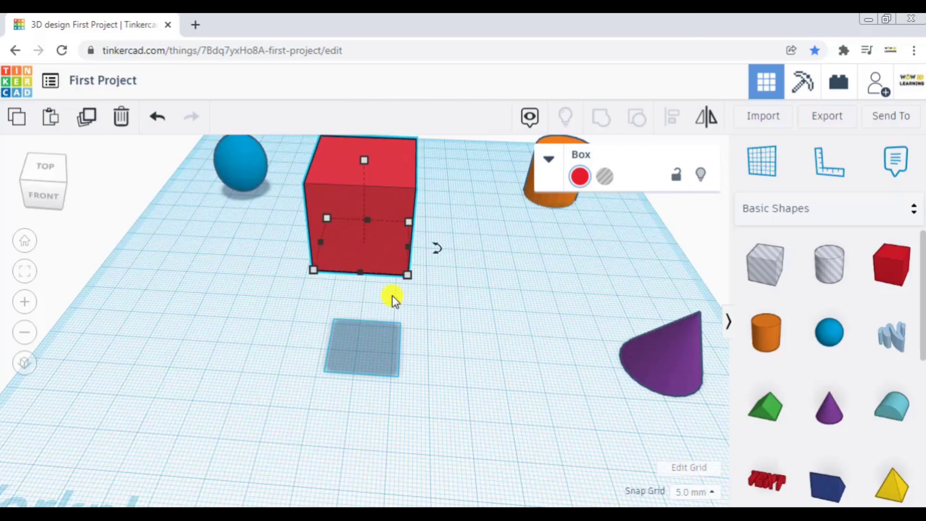
{"action": "key", "text": "ctrl+Down"}
{"action": "key", "text": "ctrl+Down"}
{"action": "key", "text": "ctrl+Down"}
{"action": "key", "text": "ctrl+Down"}
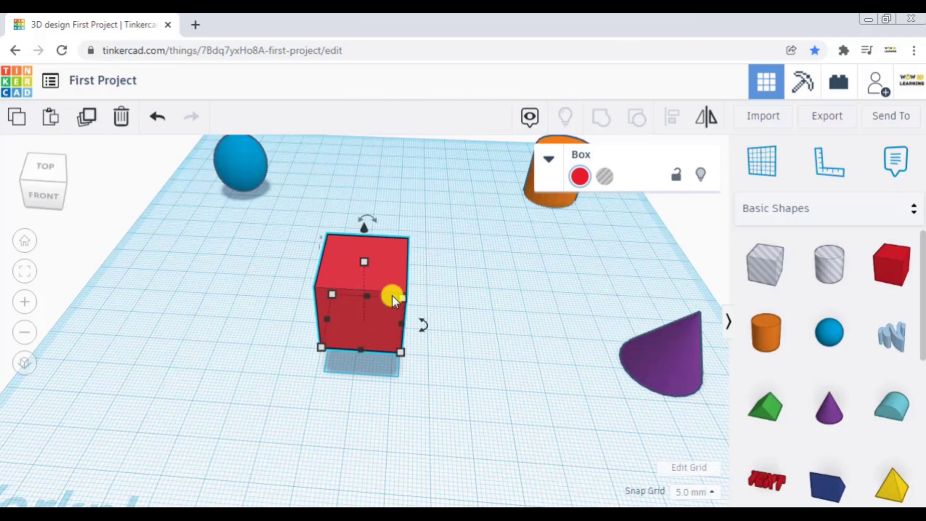
{"action": "key", "text": "ctrl+Down"}
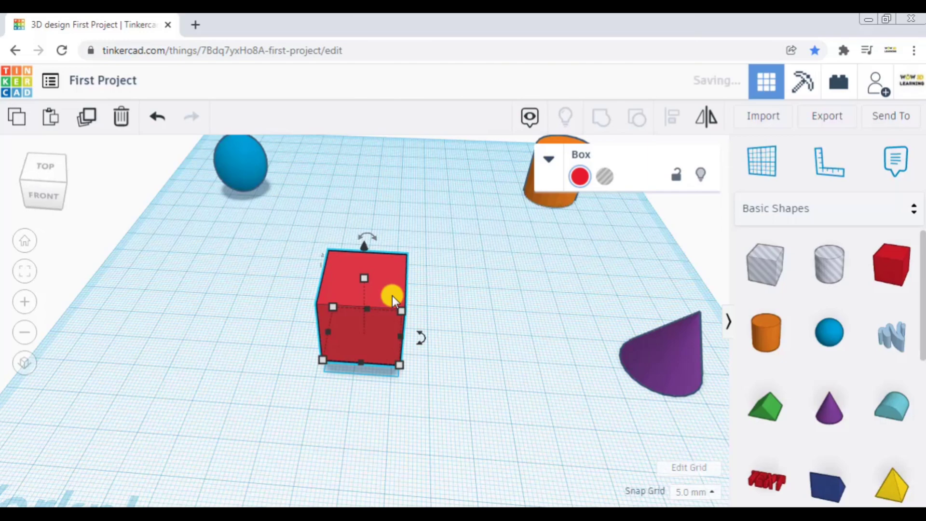
{"action": "key", "text": "ctrl+Down"}
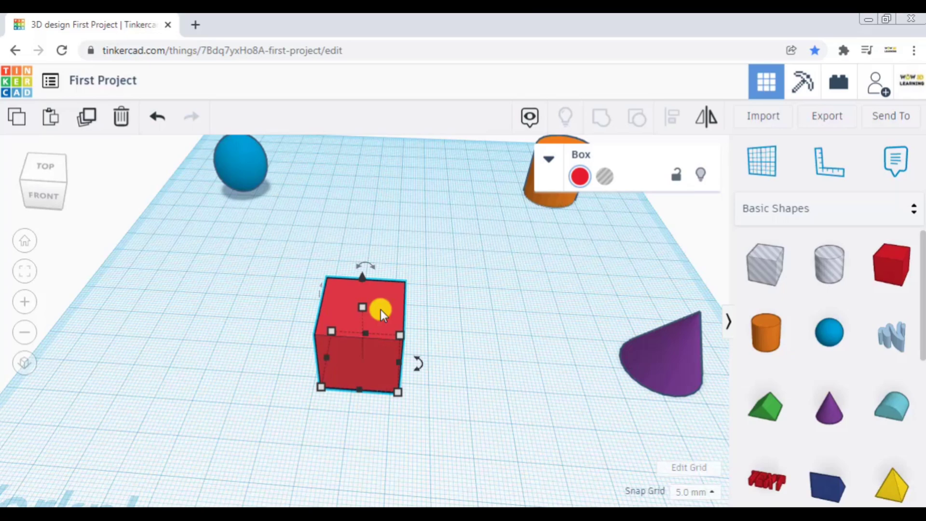
- Move the red box in large jumps left, right, backward and forward across the workplane, returning it to its starting spot
{"action": "key", "text": "shift+Left"}
{"action": "key", "text": "shift+Right"}
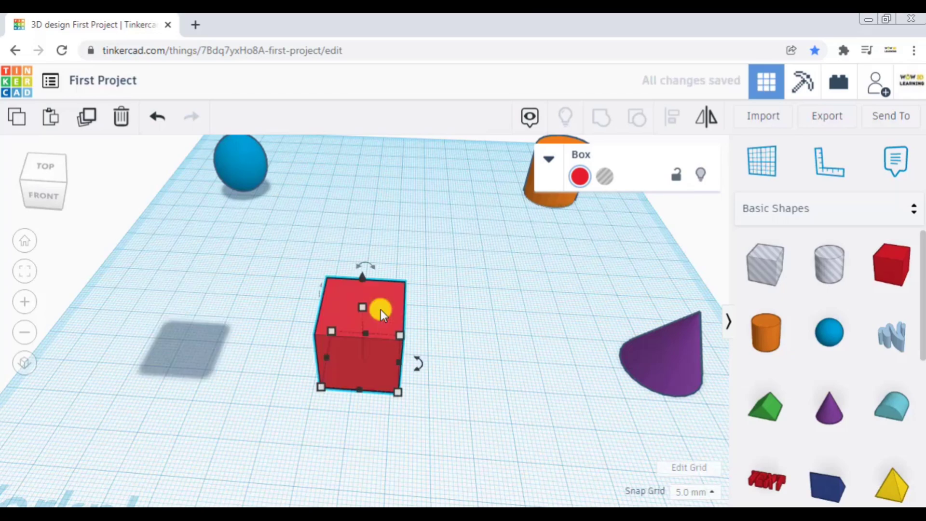
{"action": "key", "text": "shift+Right"}
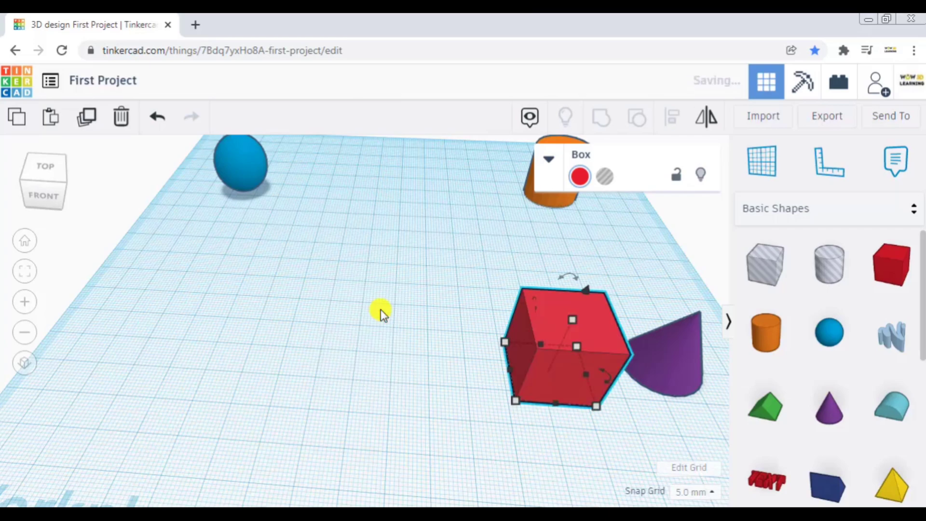
{"action": "key", "text": "shift+Left"}
{"action": "key", "text": "shift+Up"}
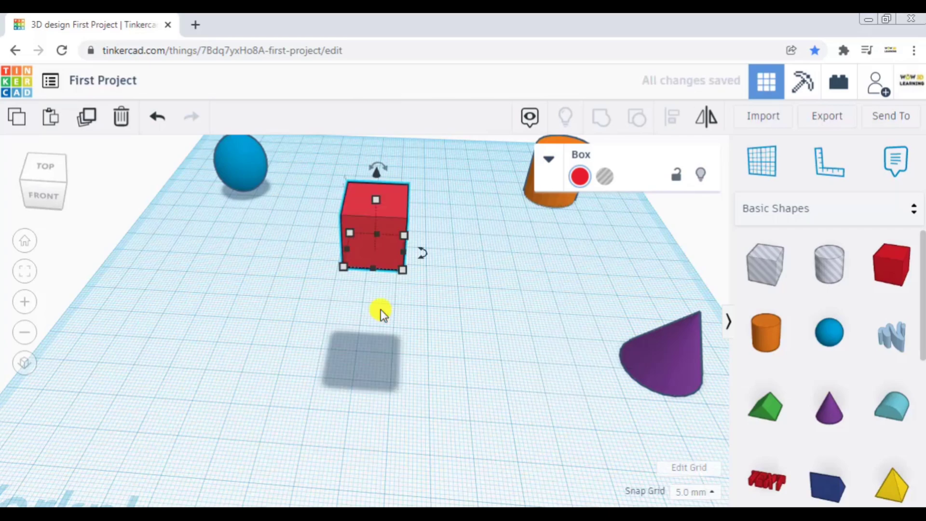
{"action": "key", "text": "shift+Up"}
{"action": "key", "text": "shift+Down"}
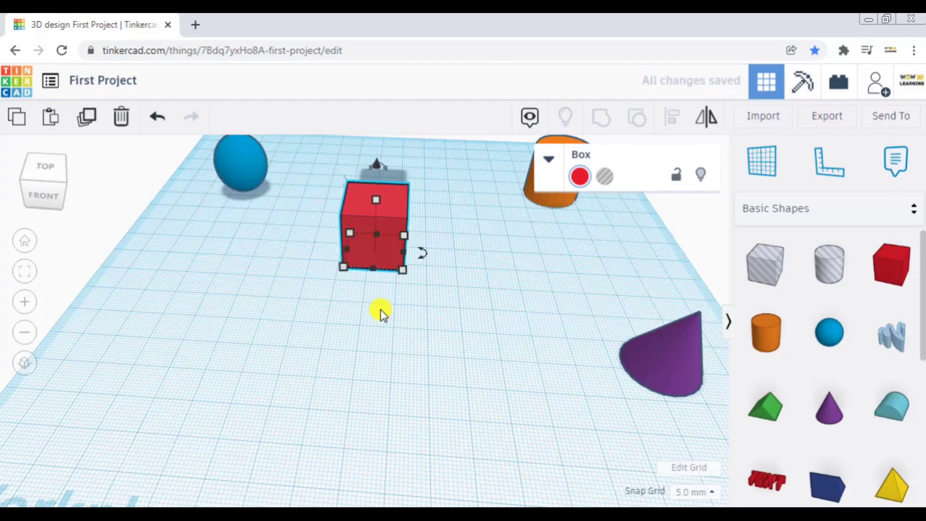
{"action": "key", "text": "shift+Down"}
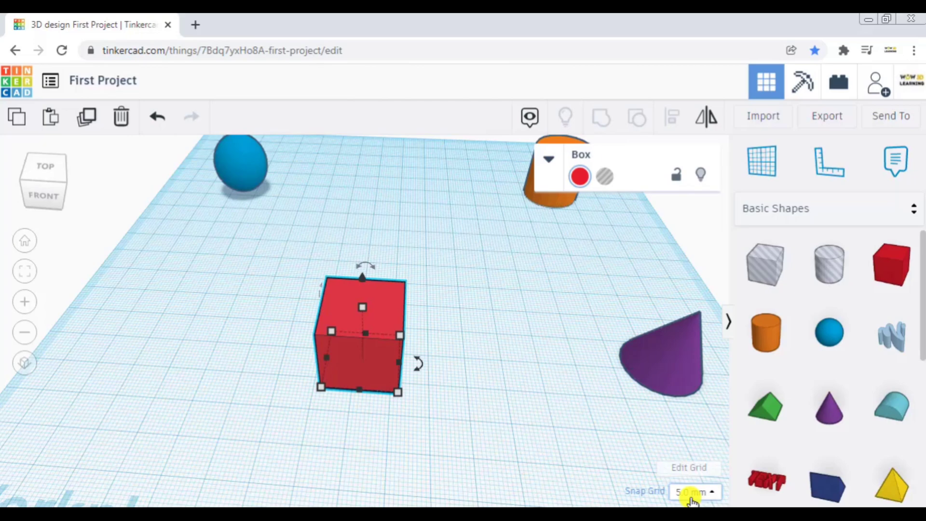
- Shift the red box left by one 5.0 mm snap step plus one large jump
{"action": "key", "text": "Left"}
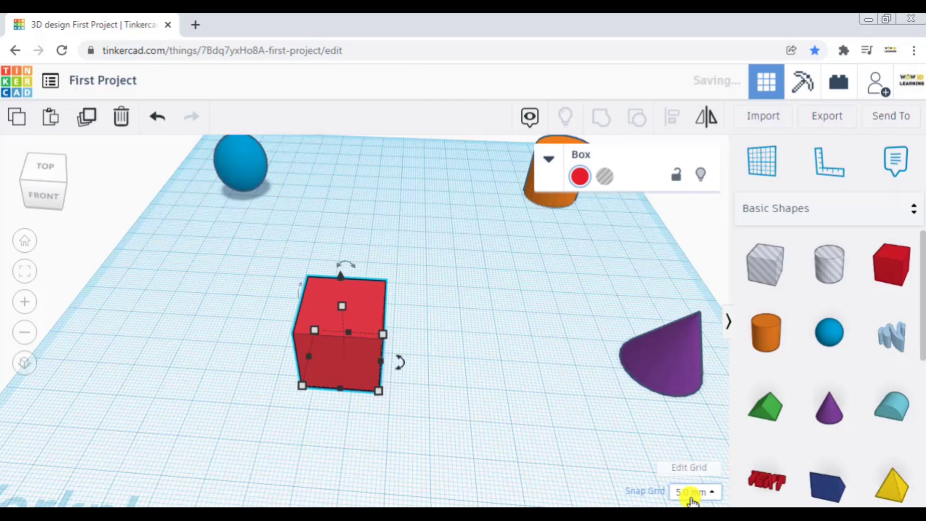
{"action": "key", "text": "shift+Left"}
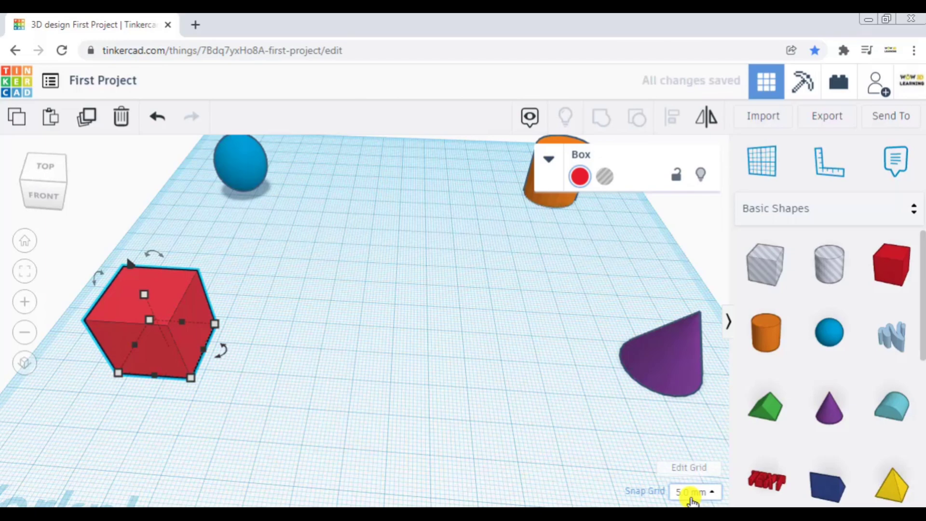
- Turn the snap grid off and move the red box freely about 55 mm to the right and 50 mm toward the back
{"action": "left_click", "coordinate": [693, 493]}
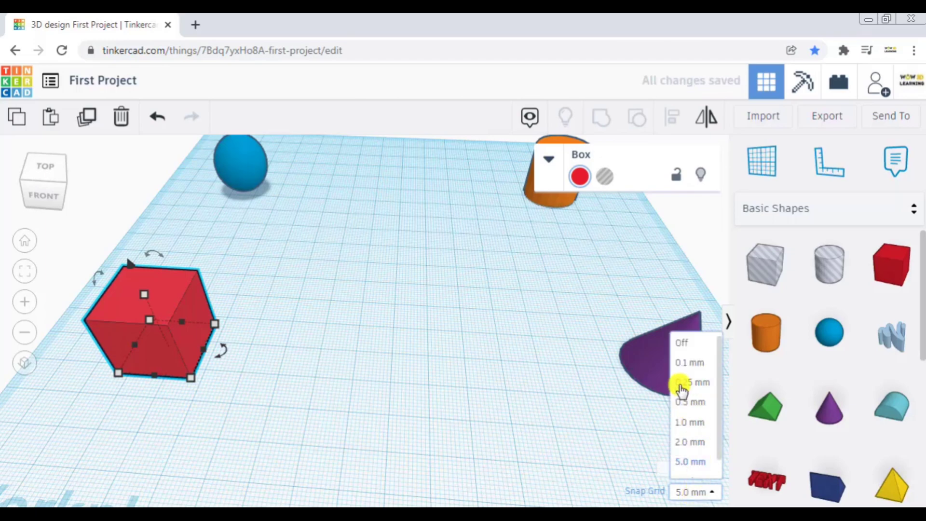
{"action": "left_click", "coordinate": [687, 346]}
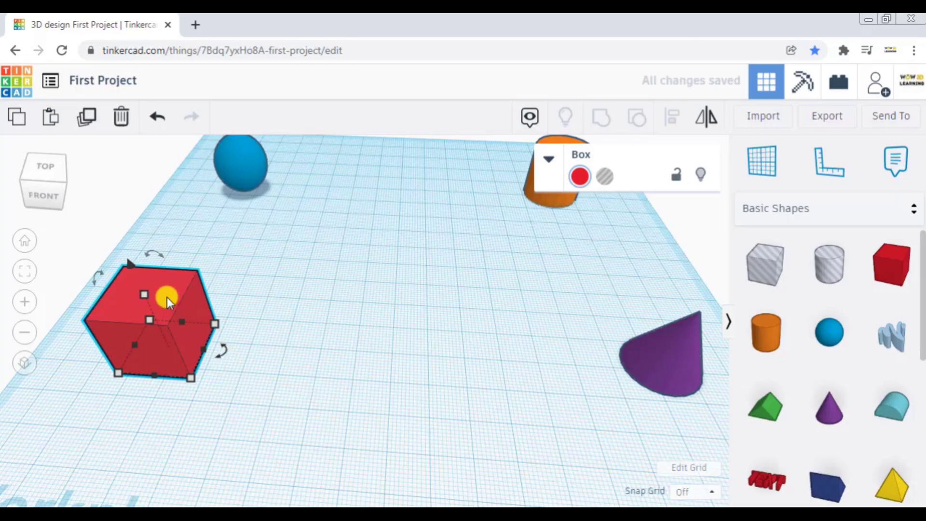
{"action": "left_click_drag", "start_coordinate": [166, 297], "coordinate": [539, 246]}
{"action": "left_click_drag", "start_coordinate": [424, 245], "coordinate": [397, 201]}
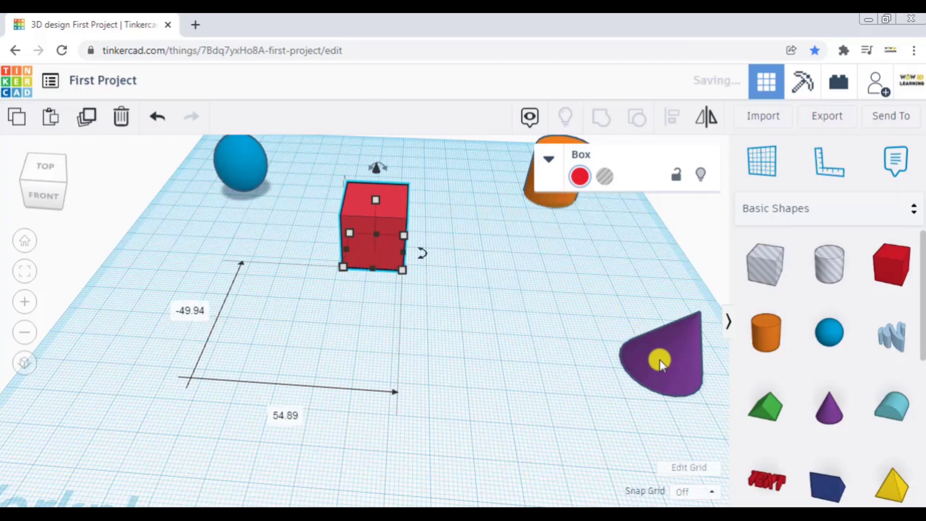
- Move the purple cone freely about 81 mm left to sit in front of the red box, and fine-tune its distance from the box
{"action": "left_click_drag", "start_coordinate": [635, 355], "coordinate": [341, 370]}
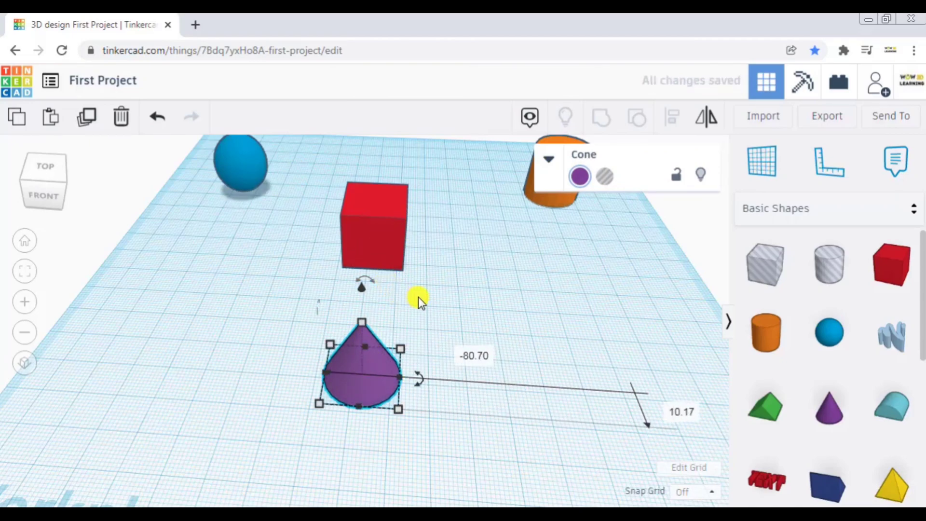
{"action": "left_click", "coordinate": [372, 362]}
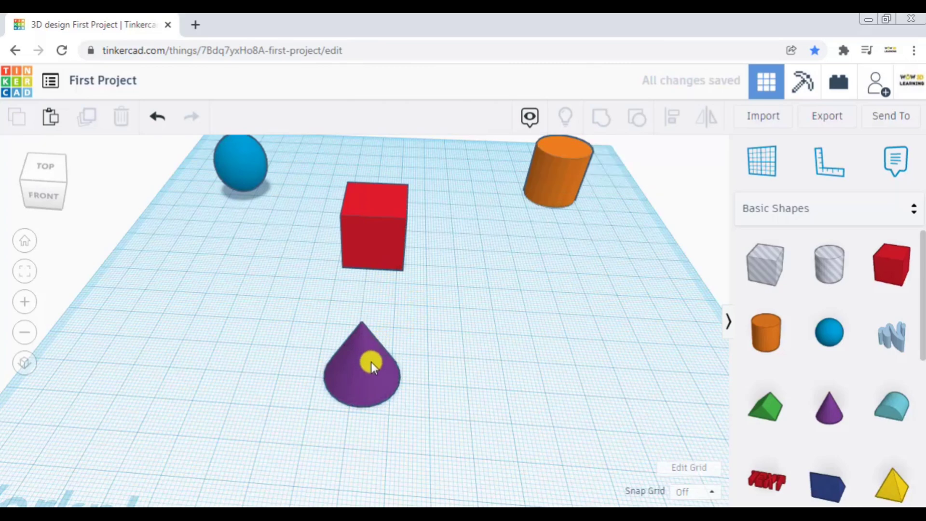
{"action": "mouse_move", "coordinate": [374, 335]}
{"action": "left_mouse_down"}
{"action": "mouse_move", "coordinate": [380, 314]}
{"action": "mouse_move", "coordinate": [360, 302]}
{"action": "mouse_move", "coordinate": [384, 296]}
{"action": "mouse_move", "coordinate": [377, 291]}
{"action": "mouse_move", "coordinate": [369, 321]}
{"action": "mouse_move", "coordinate": [345, 342]}
{"action": "mouse_move", "coordinate": [365, 349]}
{"action": "mouse_move", "coordinate": [378, 336]}
{"action": "mouse_move", "coordinate": [373, 323]}
{"action": "mouse_move", "coordinate": [368, 343]}
{"action": "left_mouse_up"}
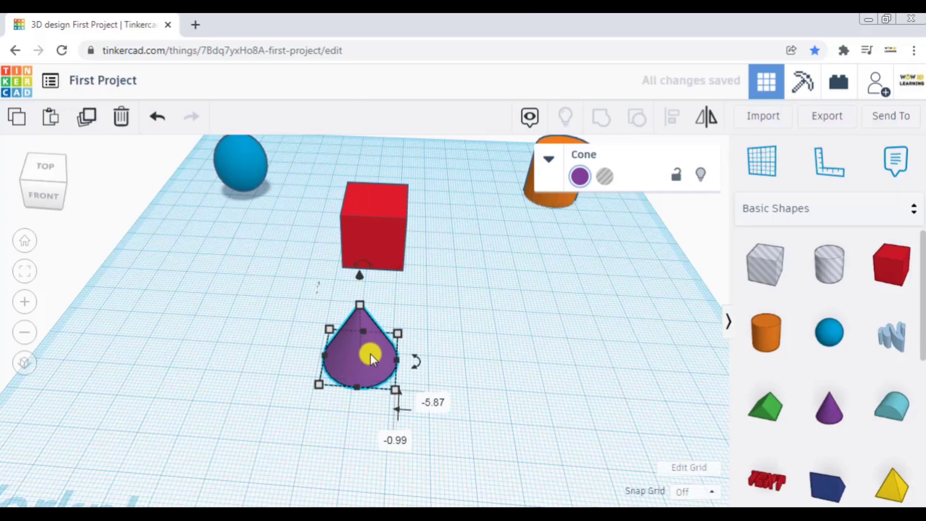
{"action": "mouse_move", "coordinate": [374, 351]}
{"action": "left_mouse_down"}
{"action": "mouse_move", "coordinate": [383, 316]}
{"action": "mouse_move", "coordinate": [365, 301]}
{"action": "mouse_move", "coordinate": [357, 400]}
{"action": "mouse_move", "coordinate": [396, 294]}
{"action": "mouse_move", "coordinate": [370, 369]}
{"action": "left_mouse_up"}
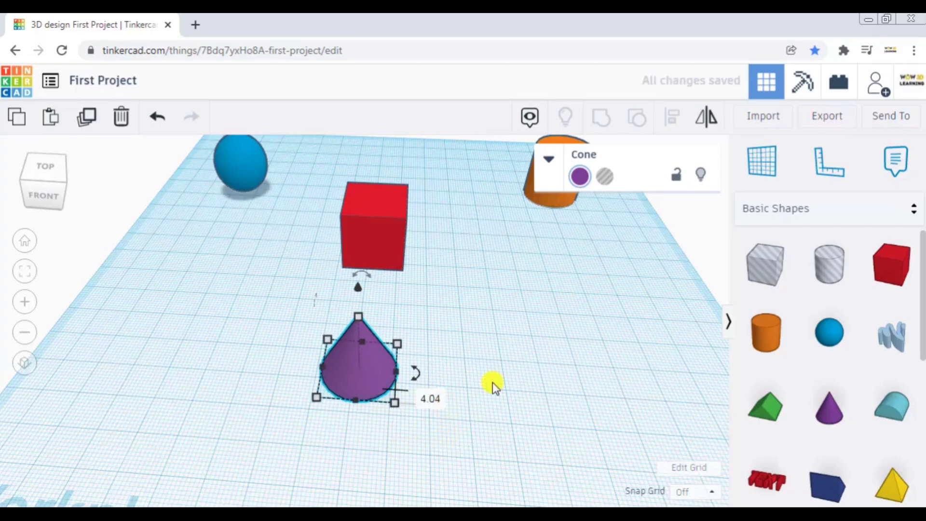